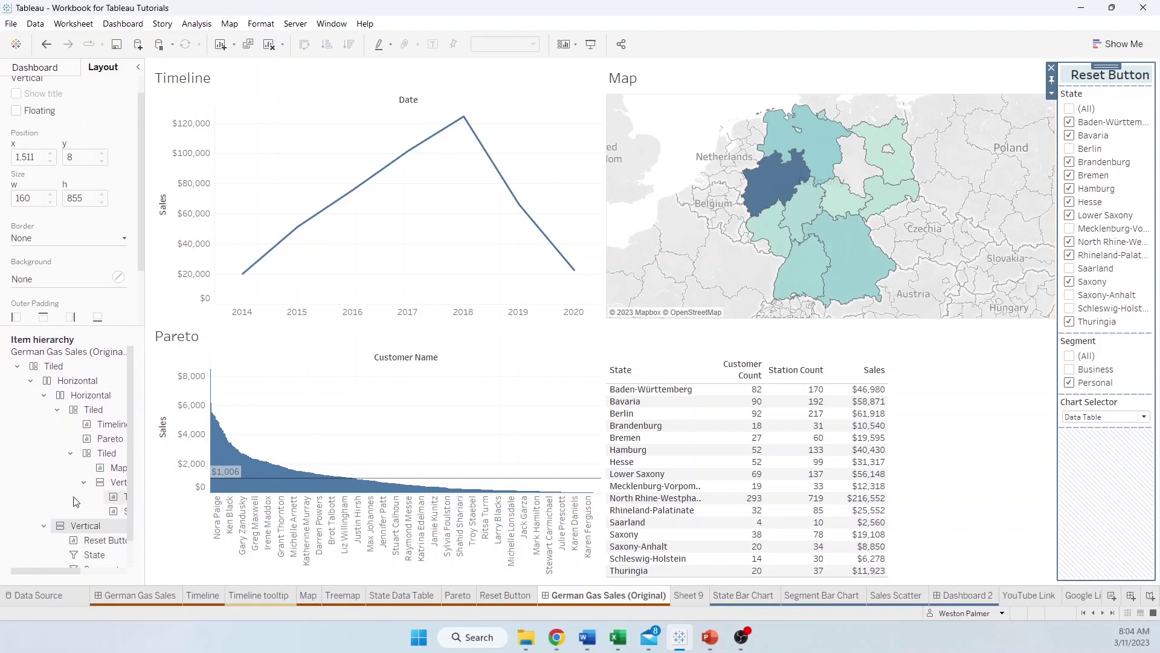
- Inspect the dashboard's nested layout containers, from the outer Tiled container to the inner Horizontal and Vertical ones, to see what each covers
click(30, 382)
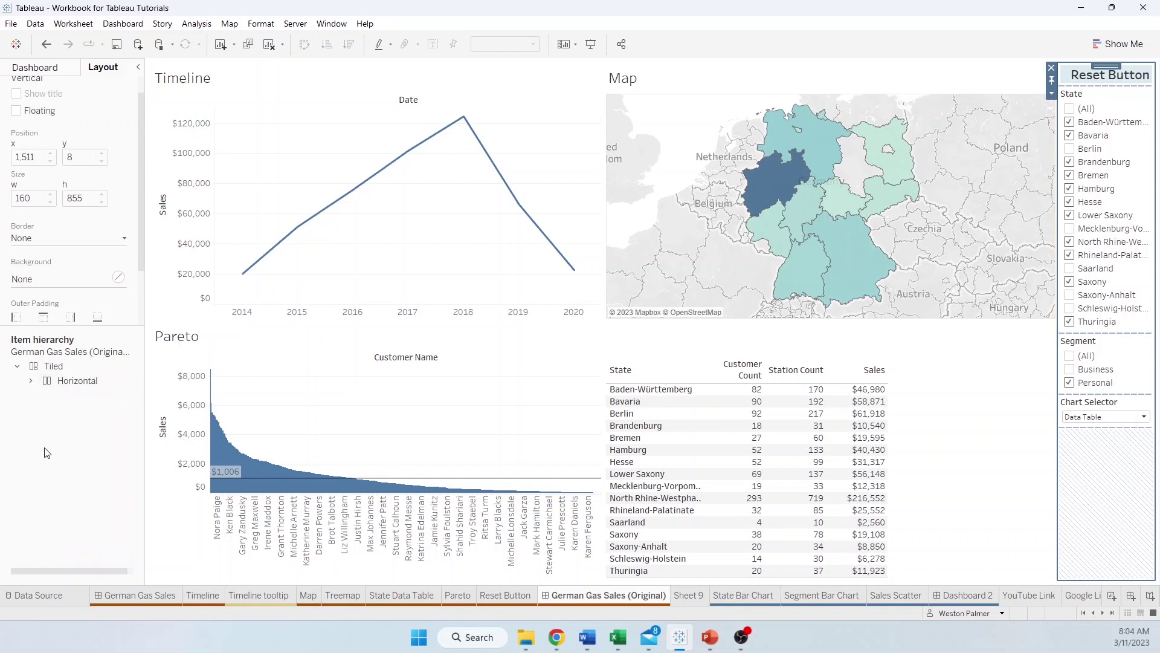
click(58, 367)
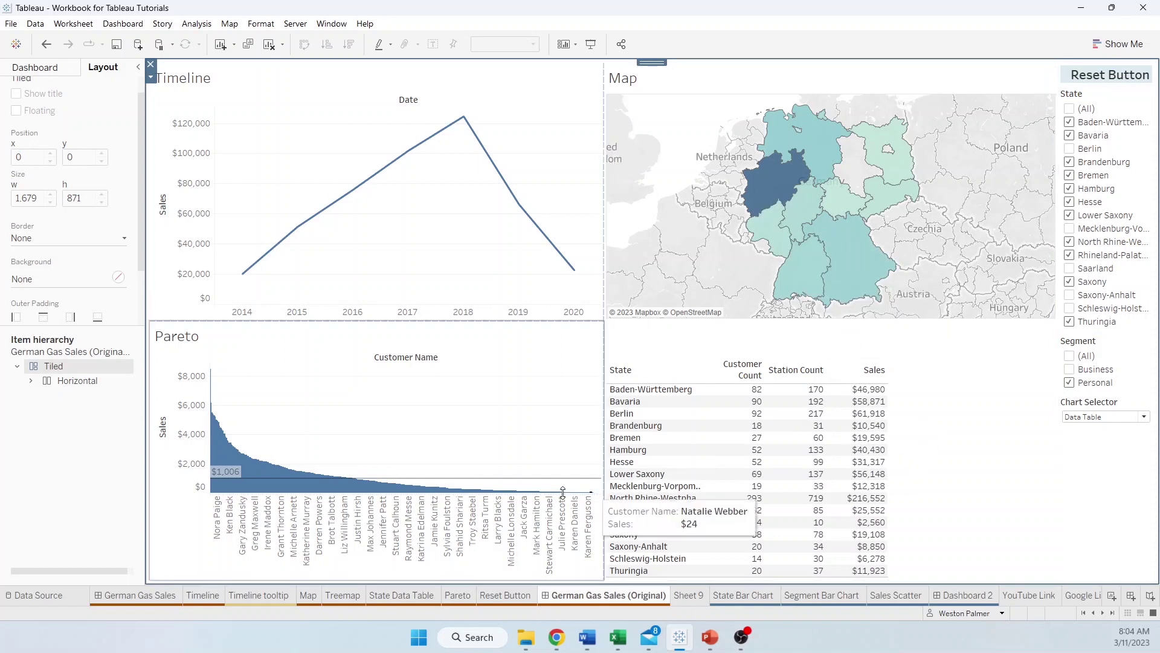
click(31, 381)
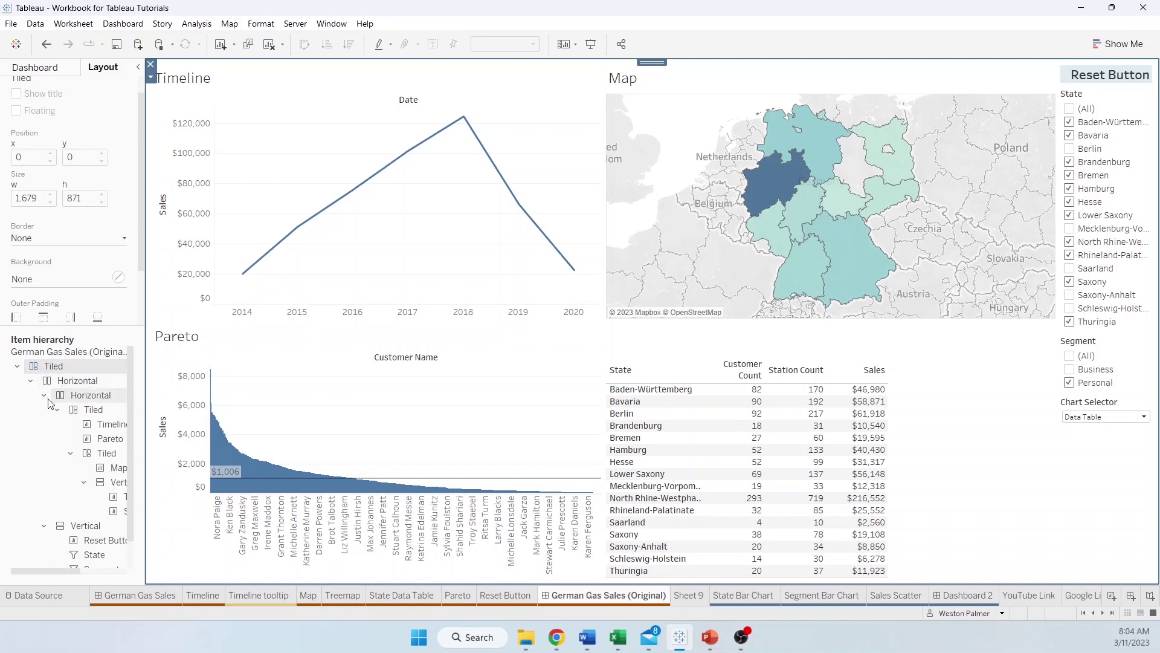
click(44, 396)
click(43, 412)
click(68, 379)
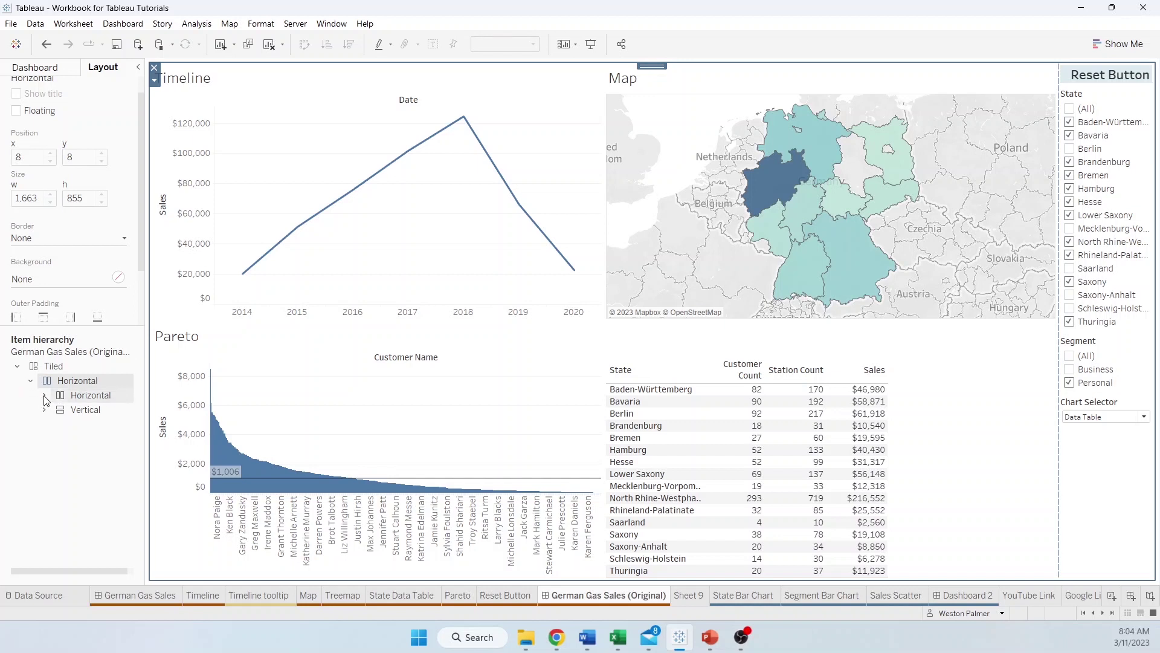
click(88, 396)
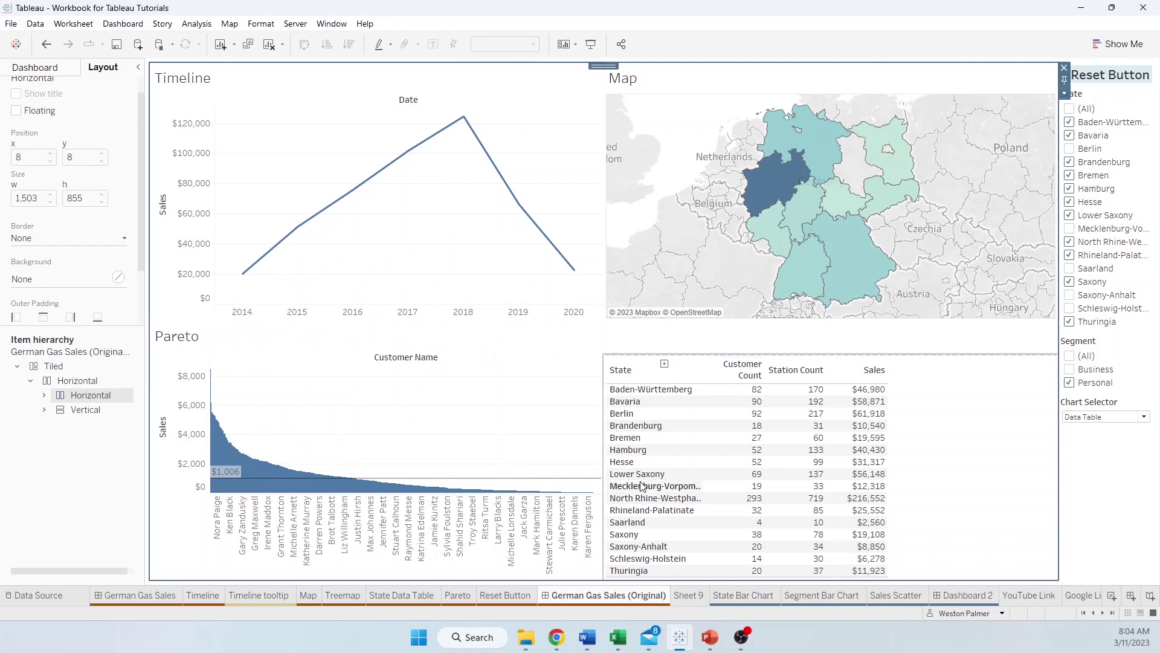
click(86, 409)
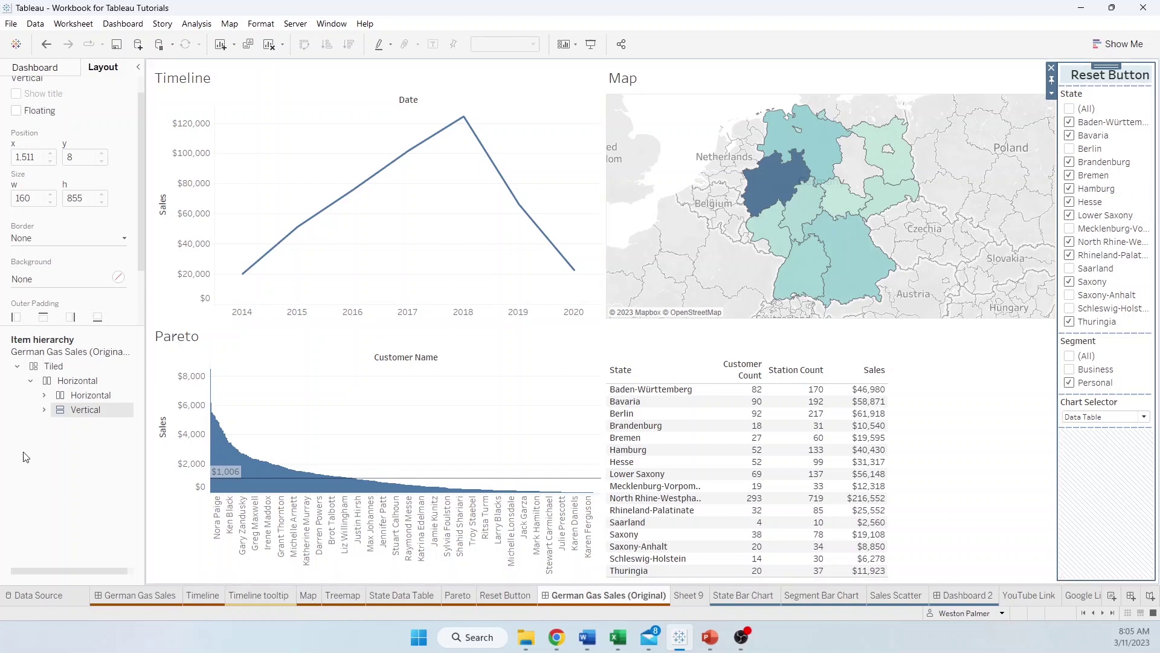
- Remove the outer Horizontal container directly beneath the top-level Tiled container, keeping its contents on the dashboard
click(77, 382)
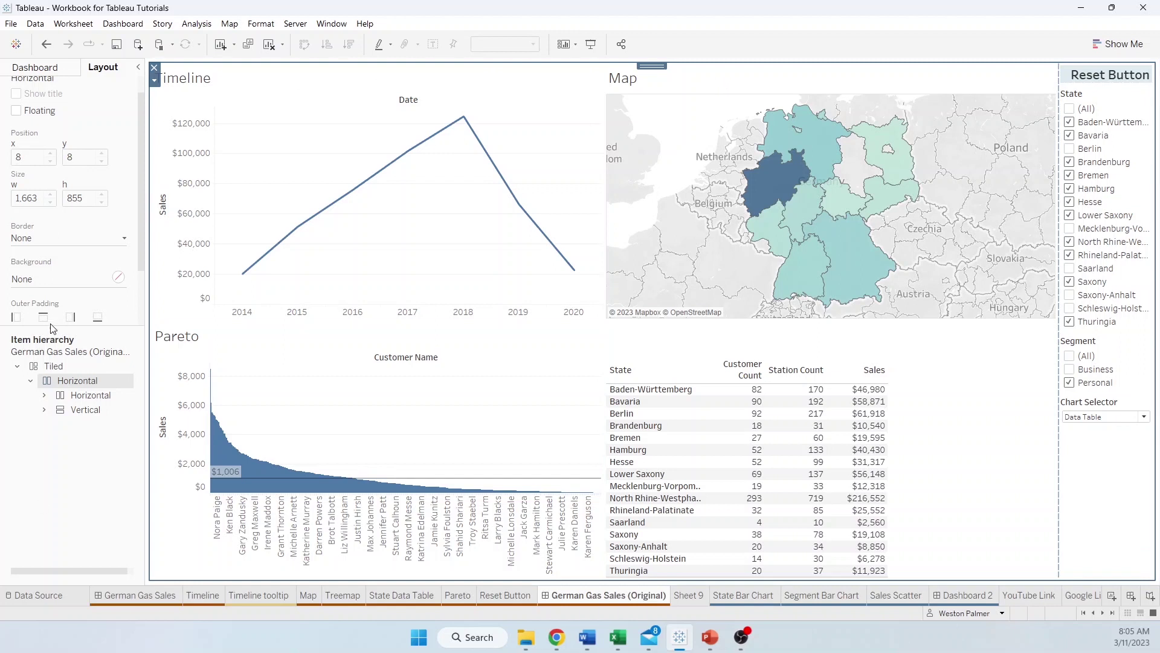
click(53, 366)
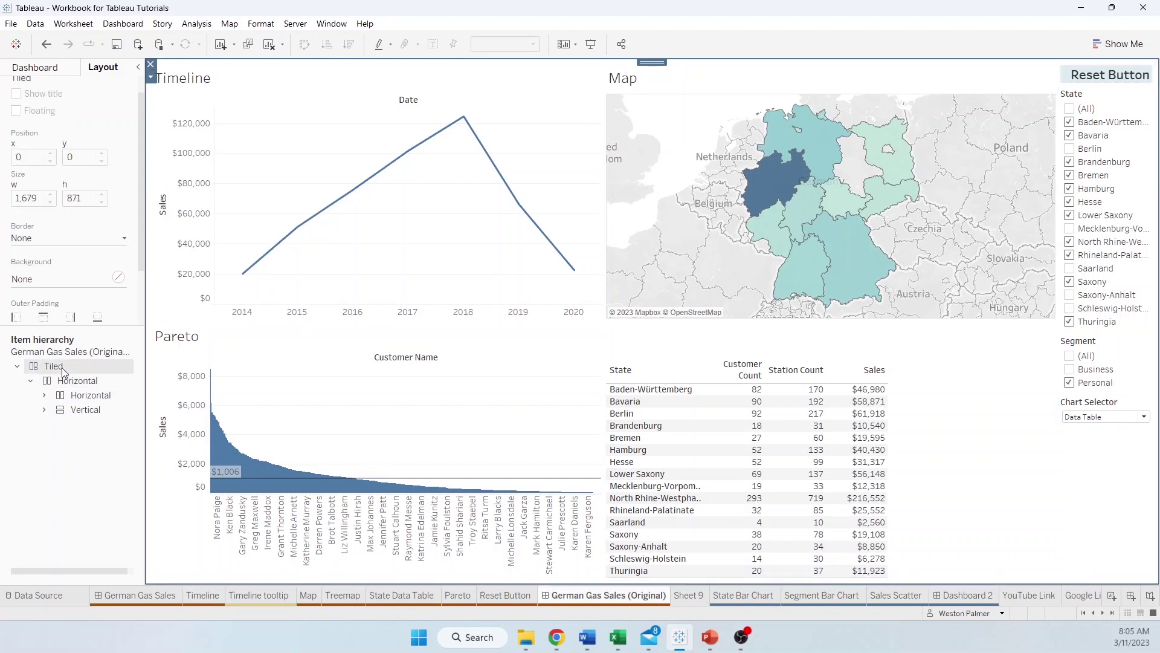
click(75, 382)
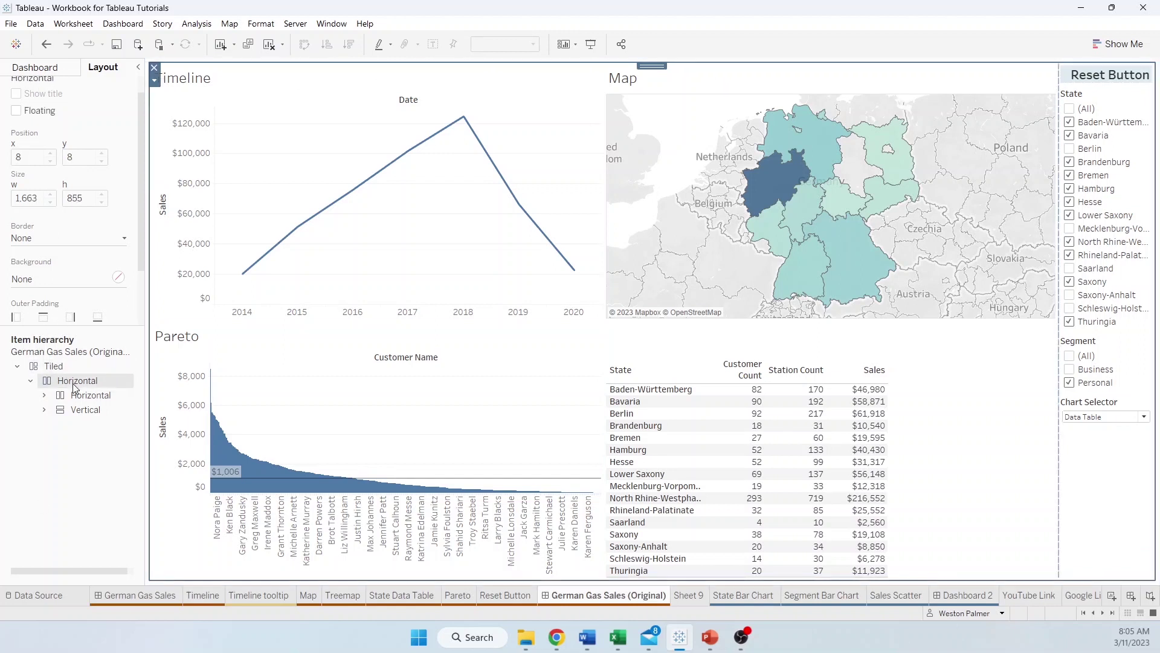
right_click(96, 385)
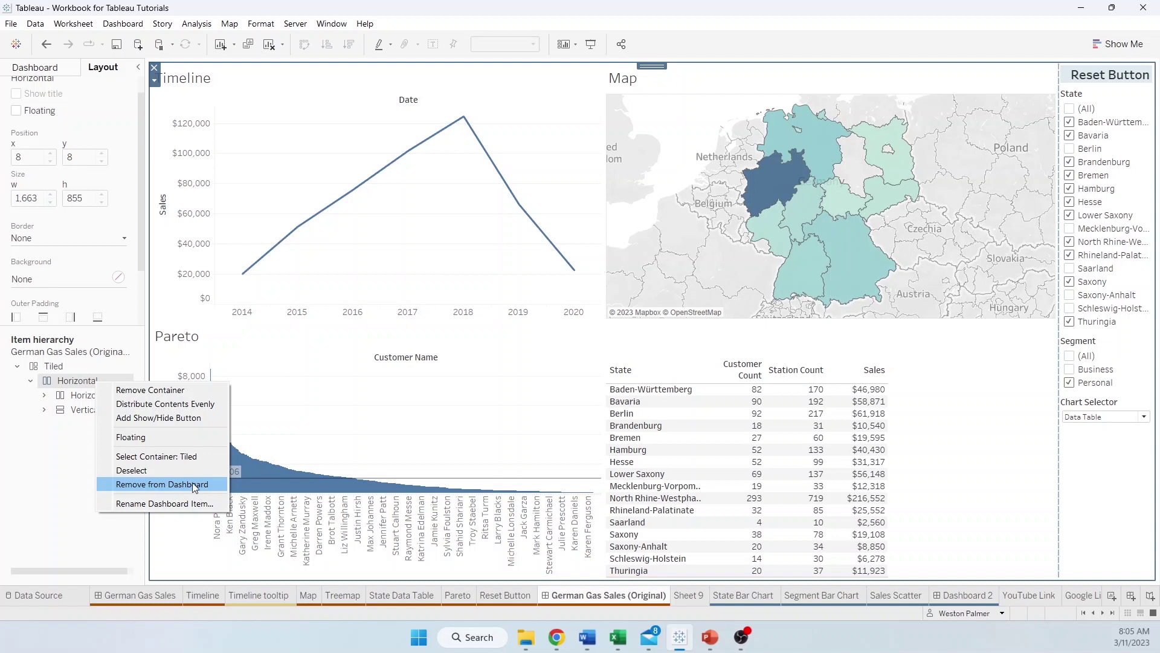
click(163, 391)
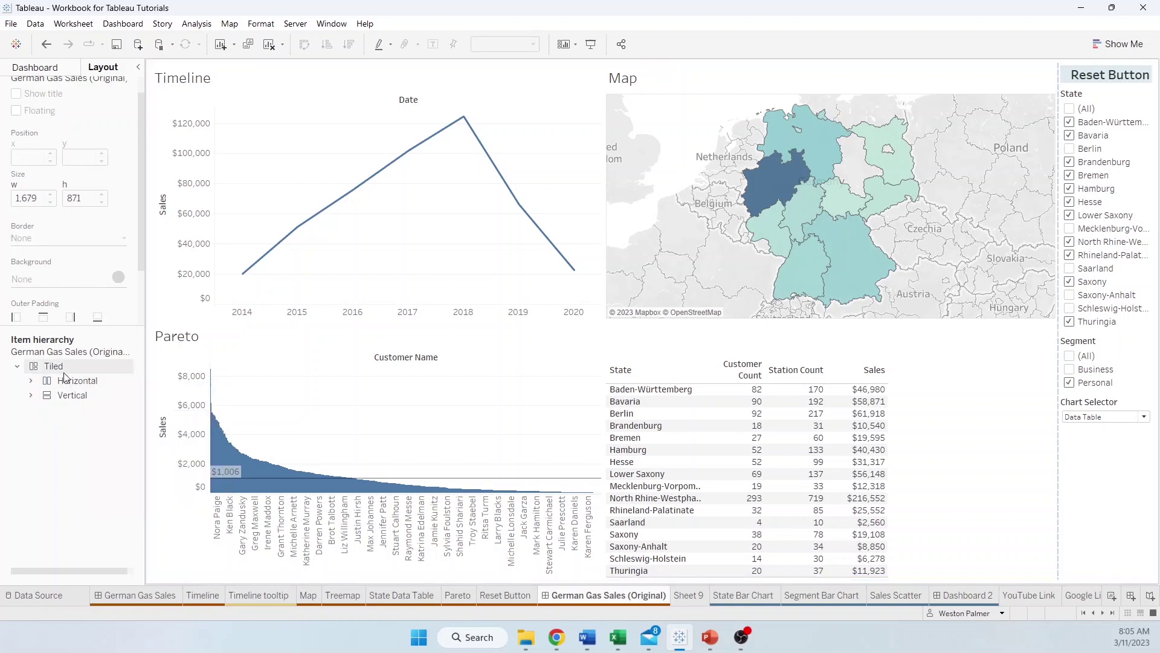
- Examine the Vertical container's Reset Button, State, Segment and Chart Selector items in the item hierarchy
click(31, 395)
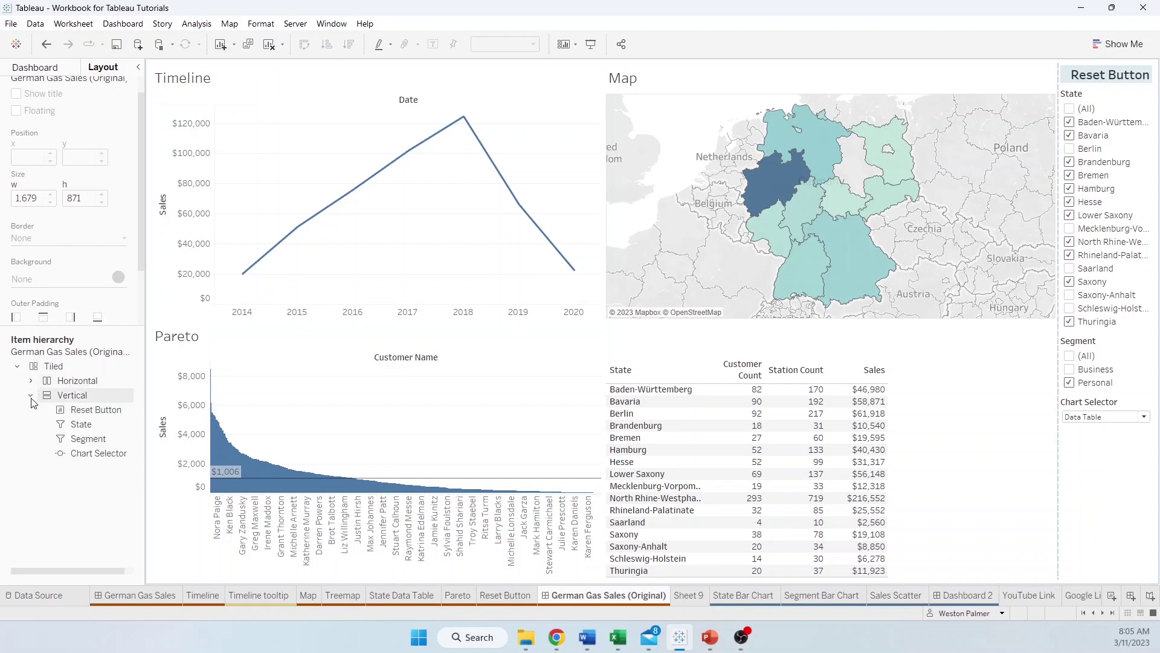
click(102, 411)
click(91, 426)
click(92, 440)
click(95, 454)
click(30, 395)
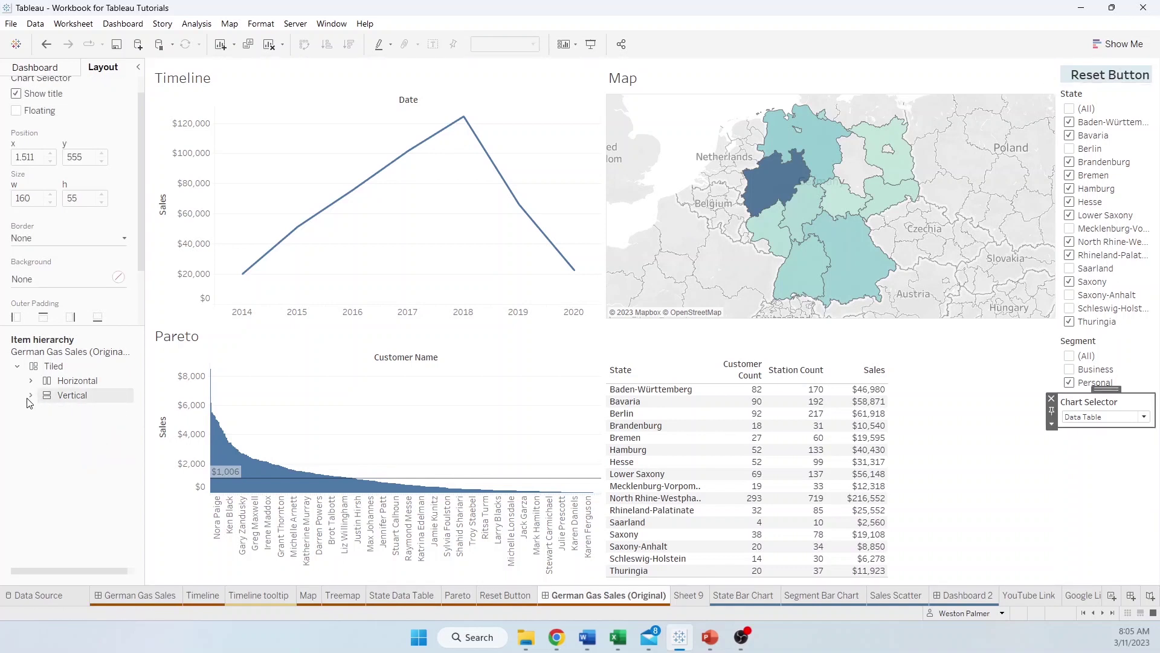
- Remove the redundant Horizontal container that wraps the inner Tiled container holding the charts
click(31, 380)
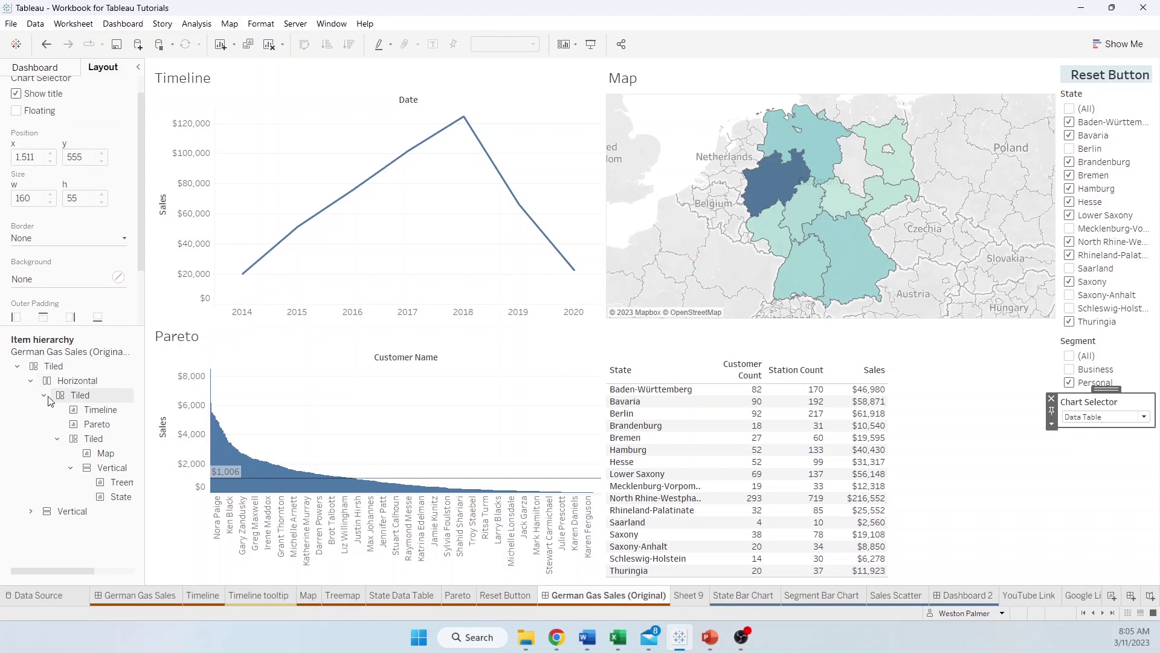
click(70, 468)
click(58, 439)
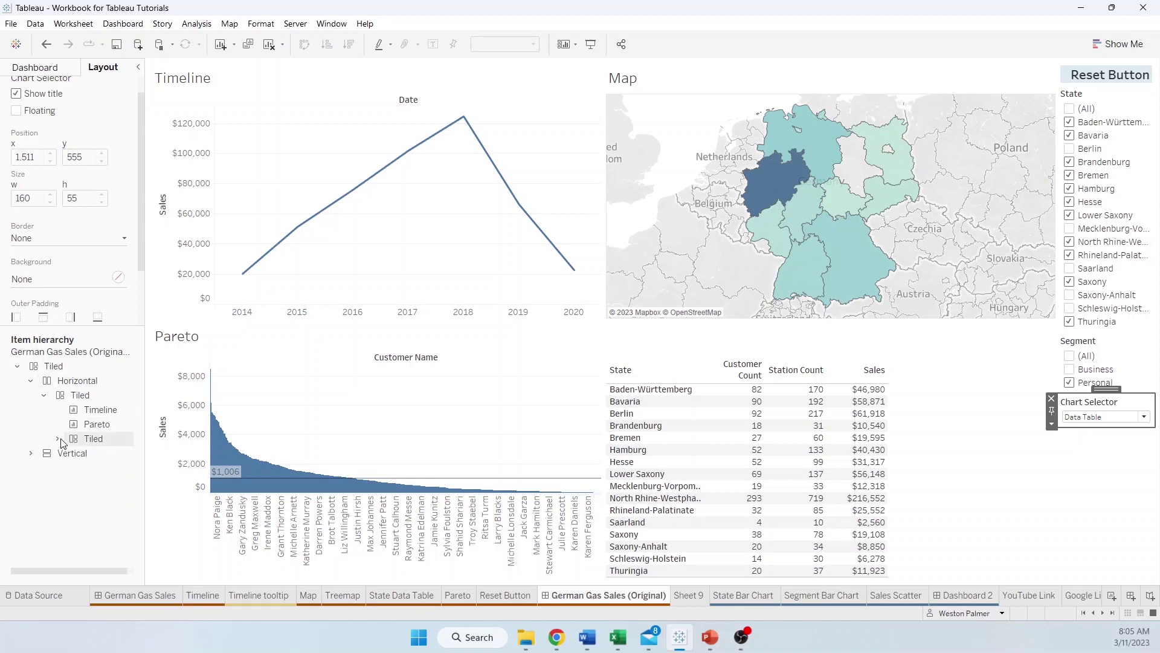
click(83, 396)
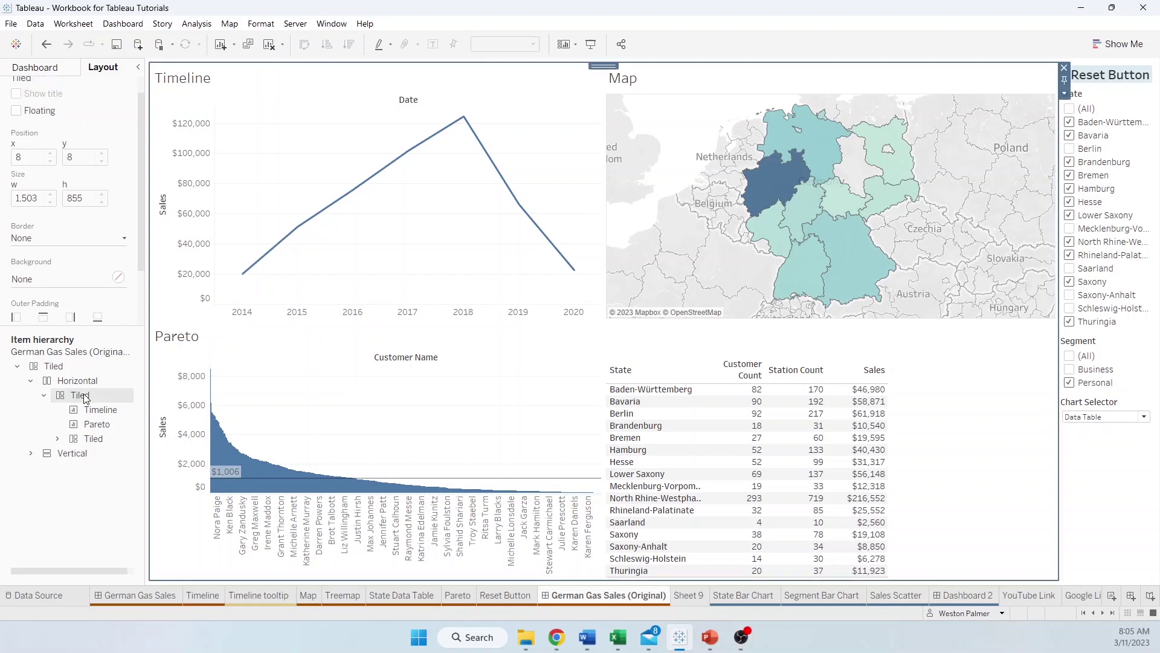
click(83, 382)
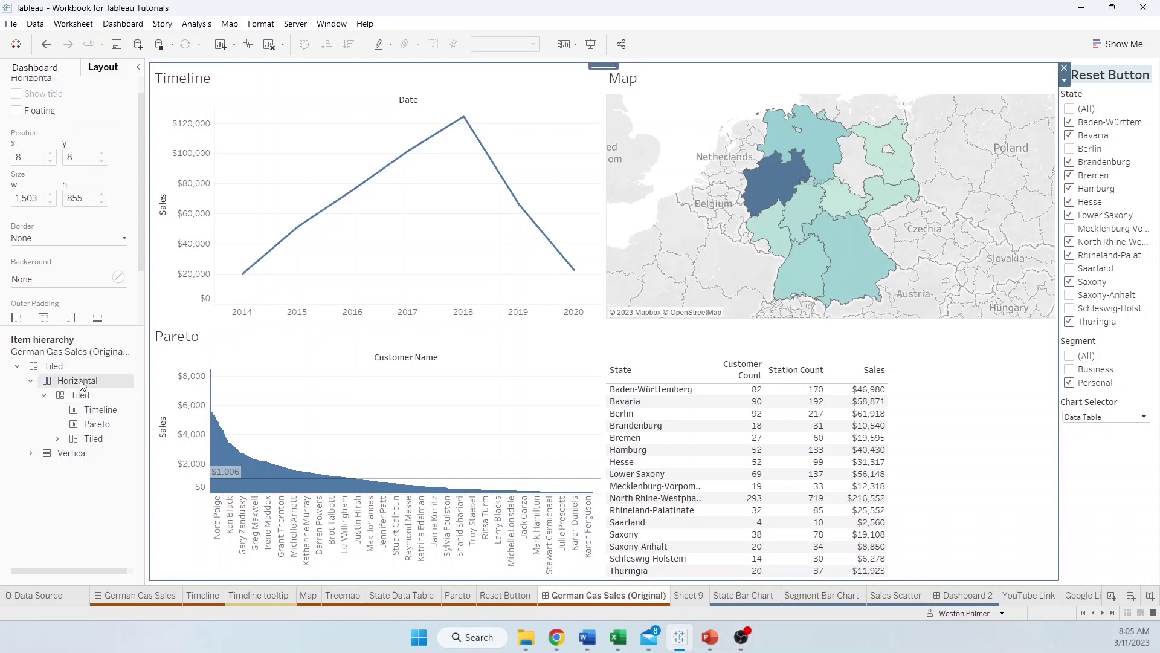
click(89, 396)
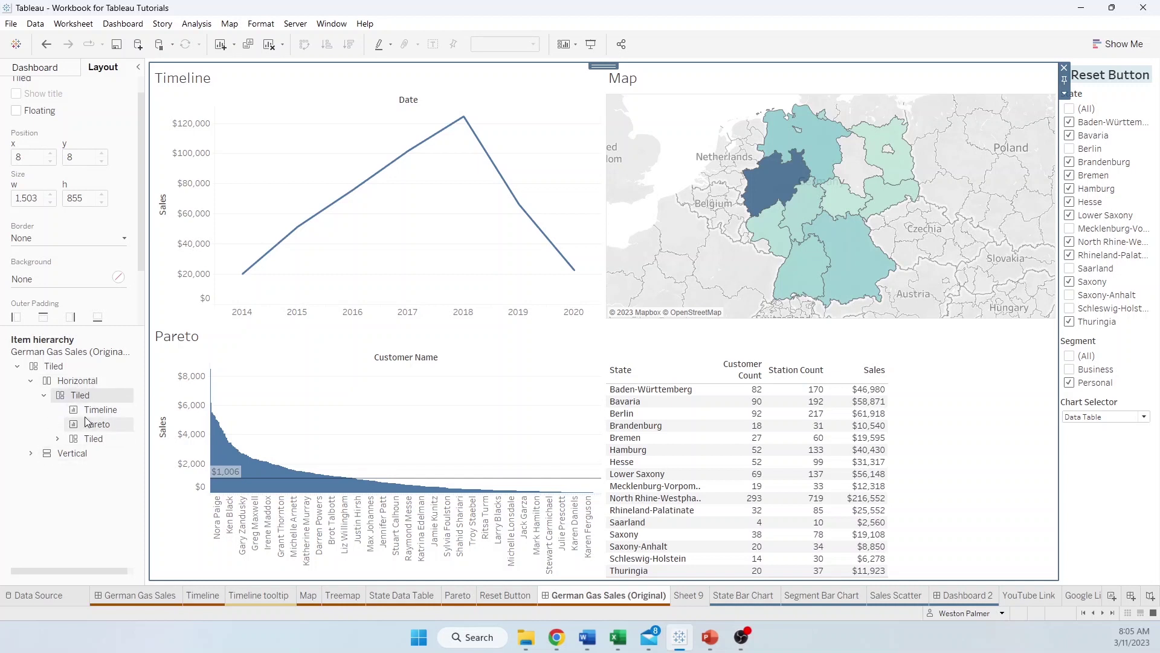
right_click(85, 383)
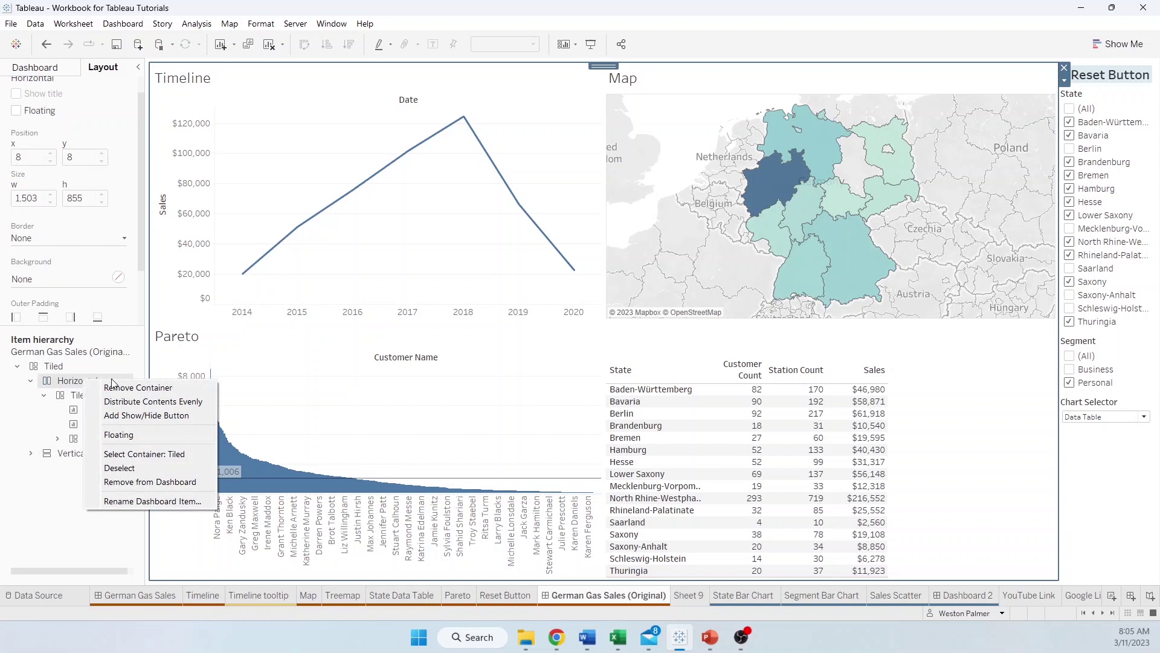
click(138, 388)
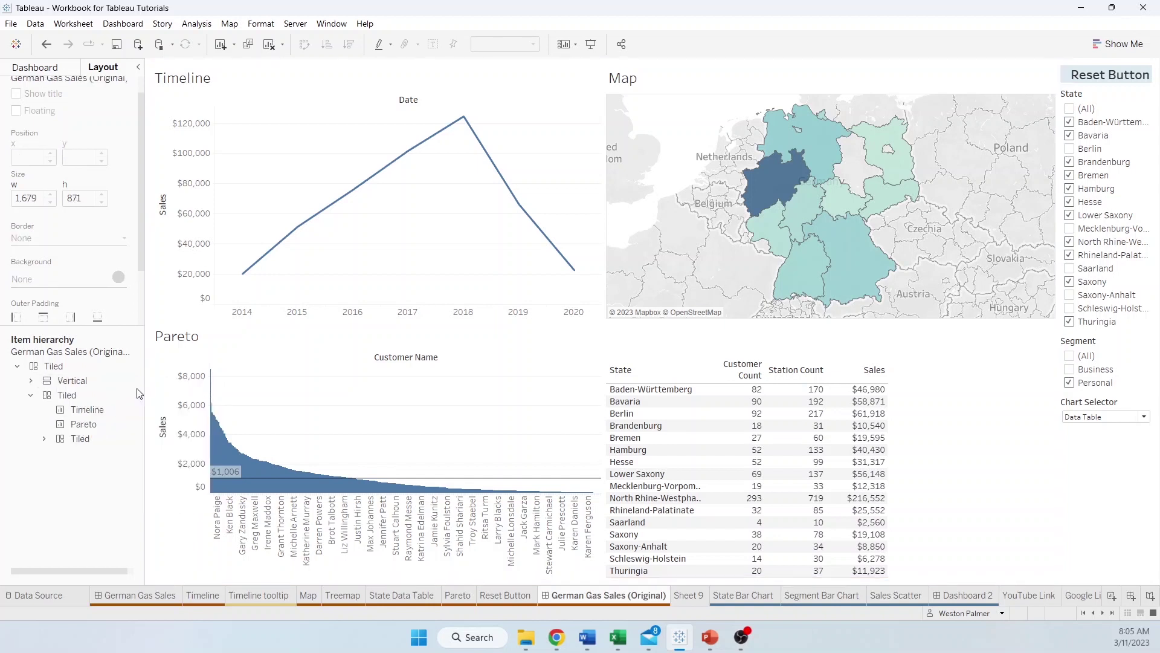
- Remove the nested Tiled container around Map and its Vertical container, leaving both beside Timeline and Pareto
click(88, 410)
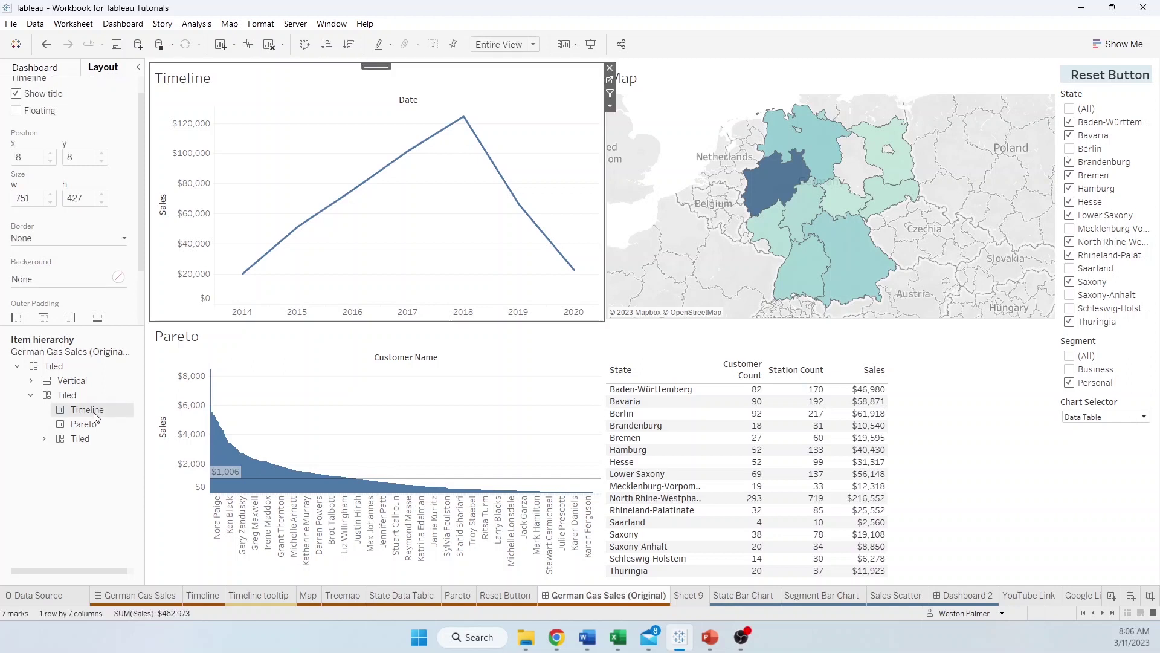
click(88, 426)
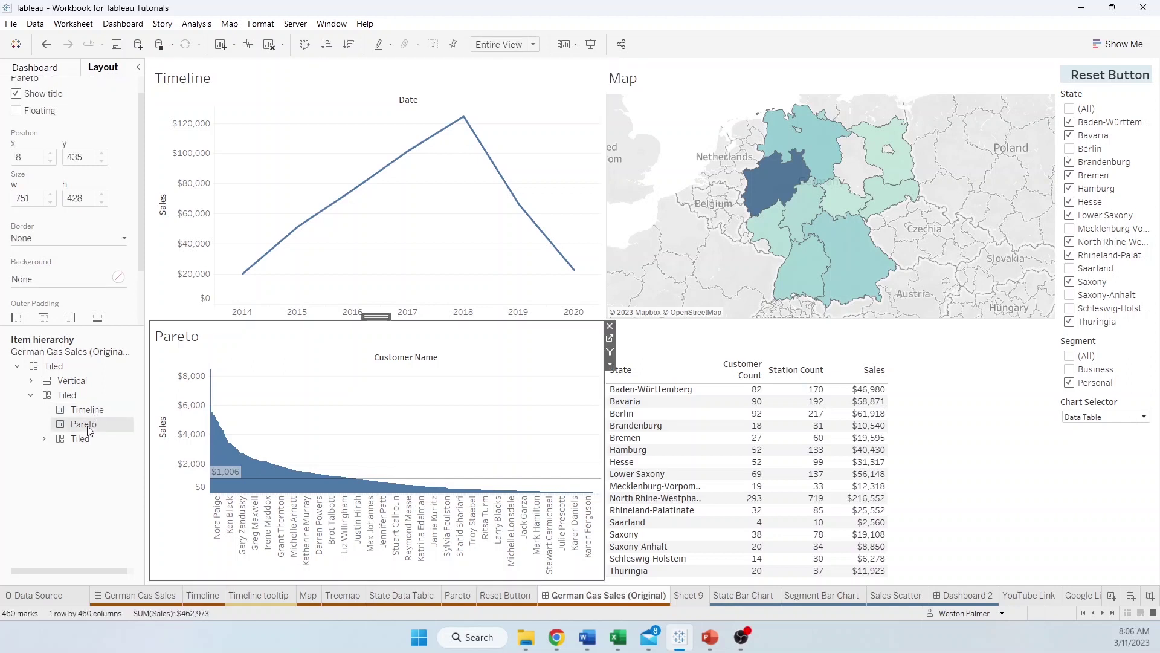
click(44, 440)
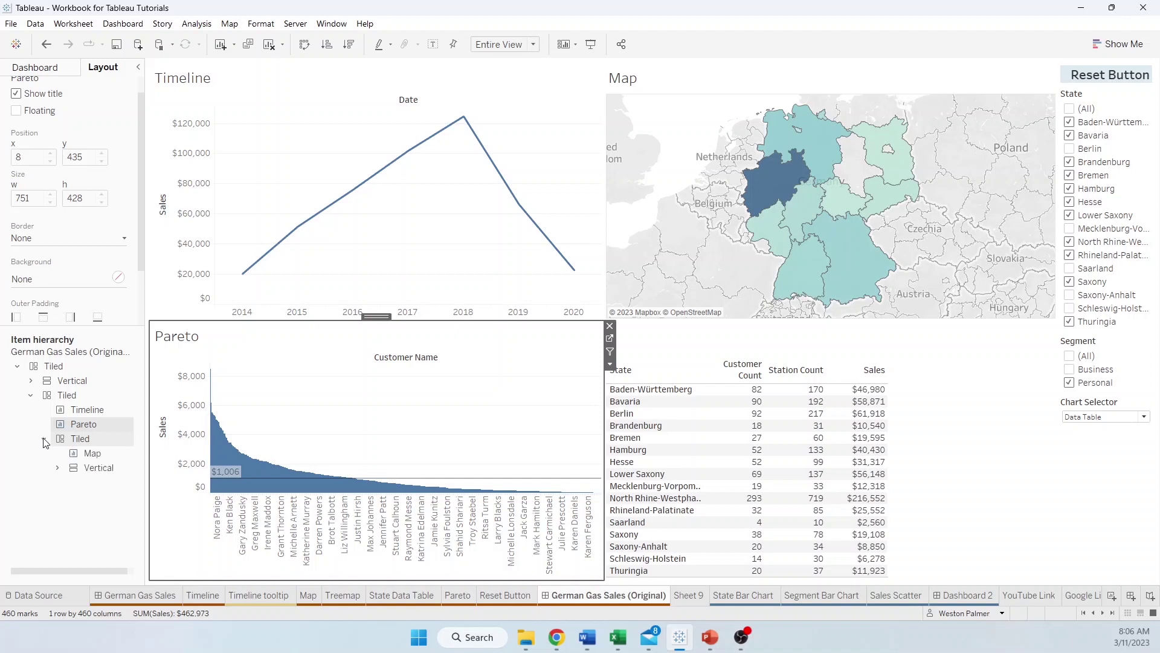
click(93, 453)
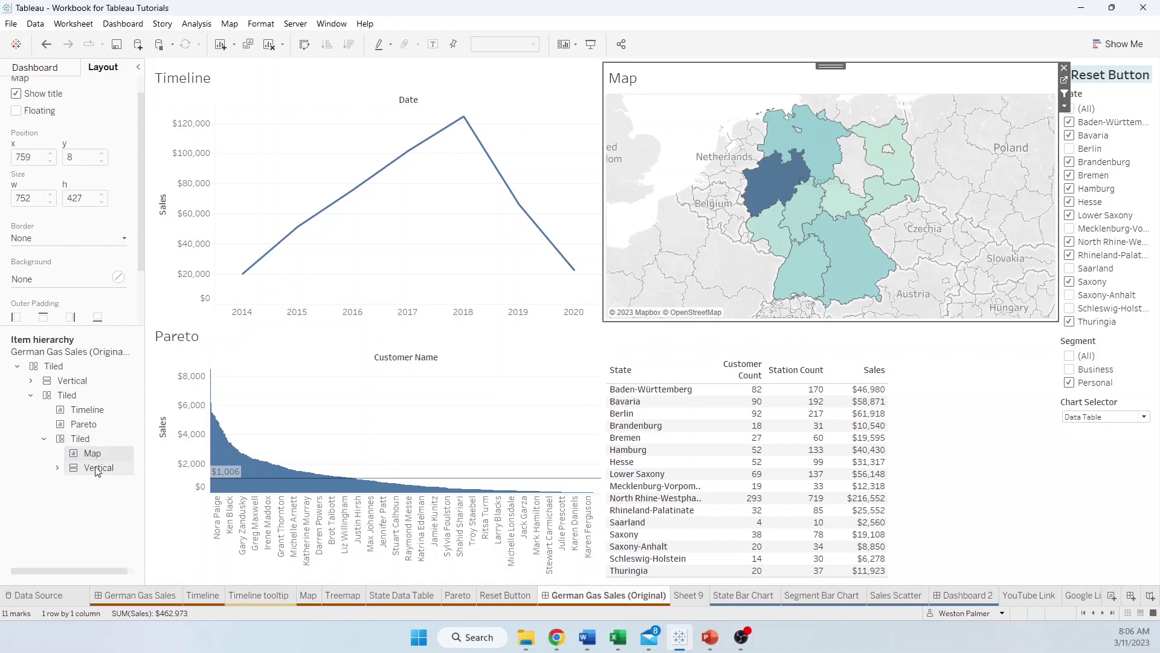
click(98, 470)
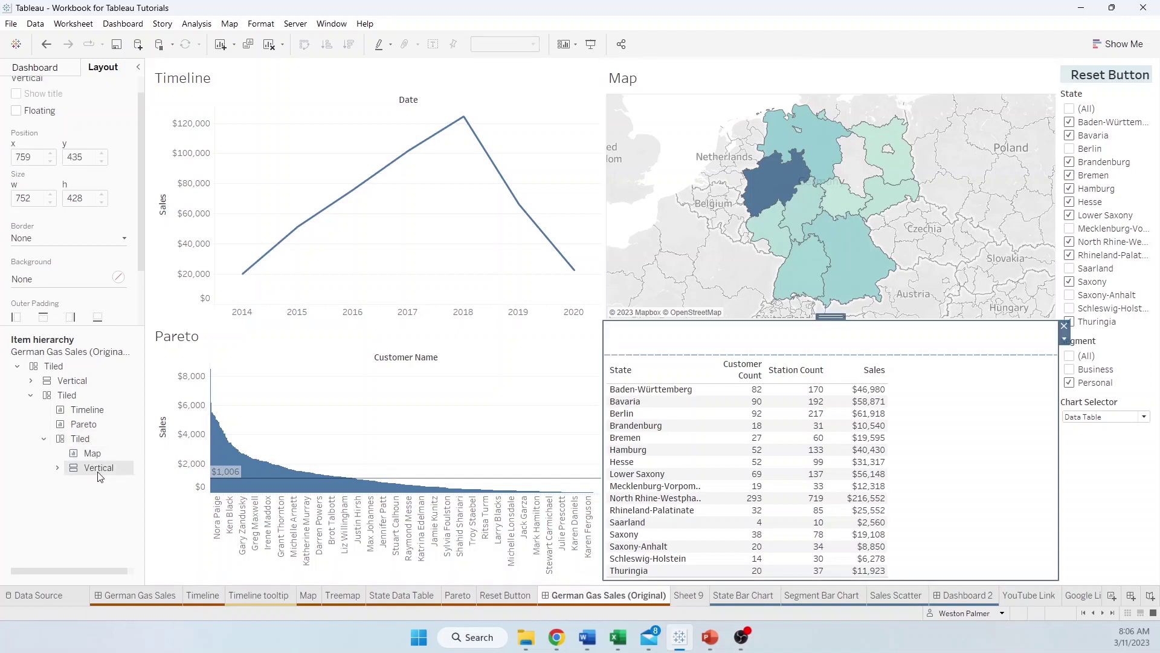
right_click(81, 445)
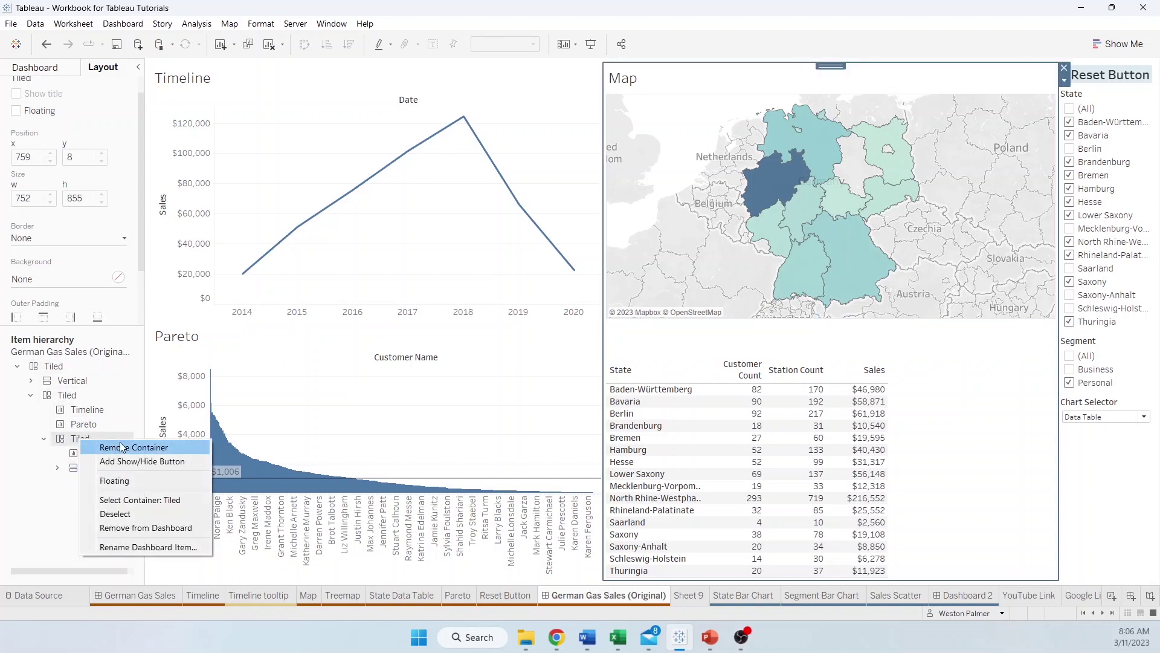
click(128, 448)
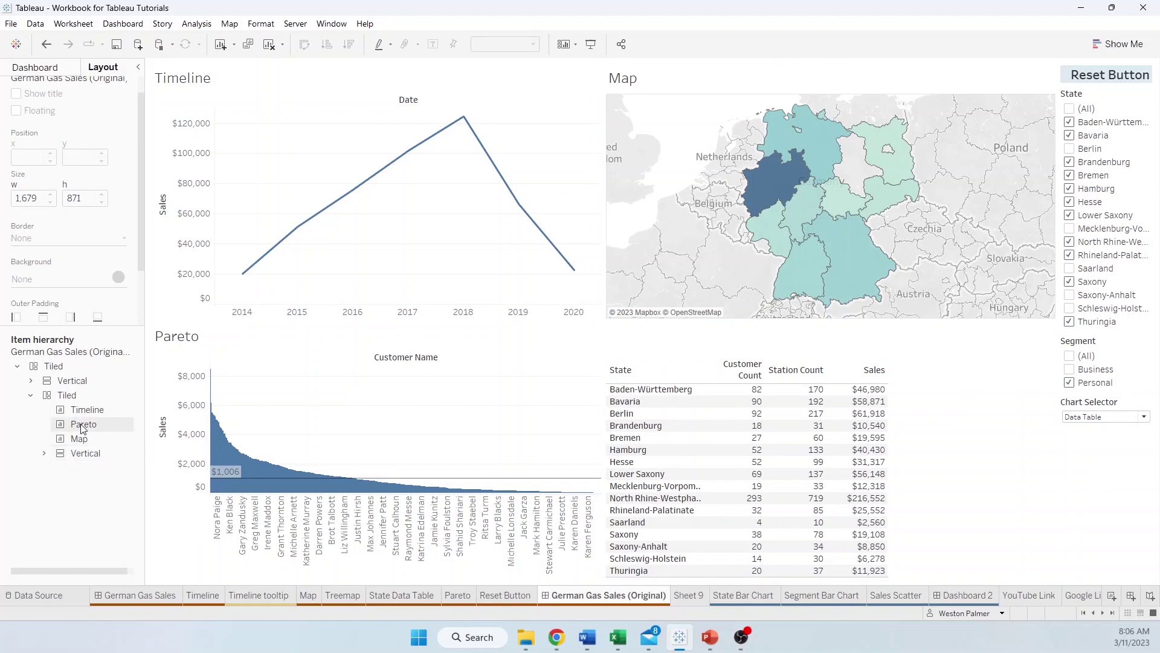
- Check the simplified Tiled container's Timeline, Pareto, Map and Vertical items, including the Treemap and State Data Table sheets inside Vertical
click(67, 396)
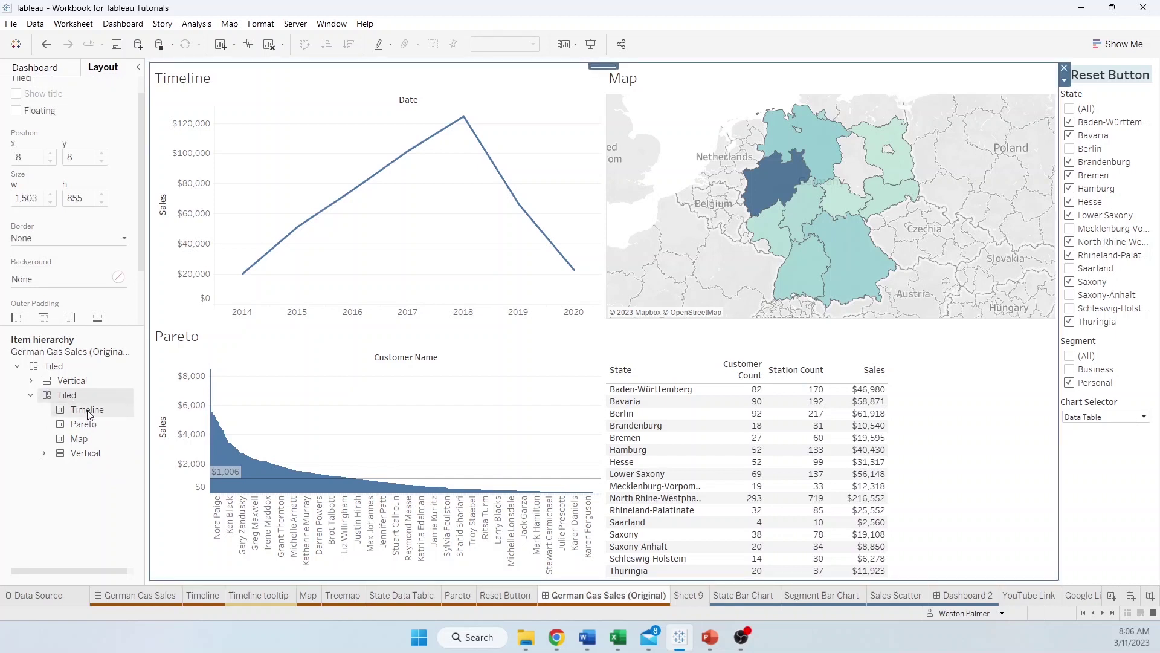
click(88, 411)
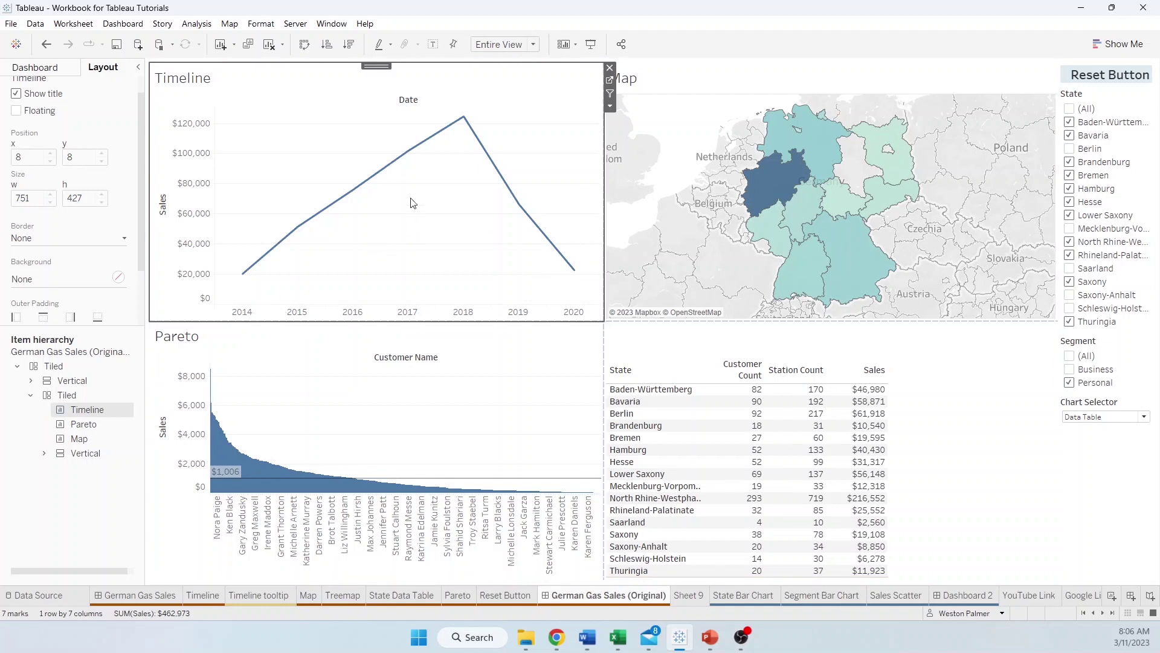
click(80, 425)
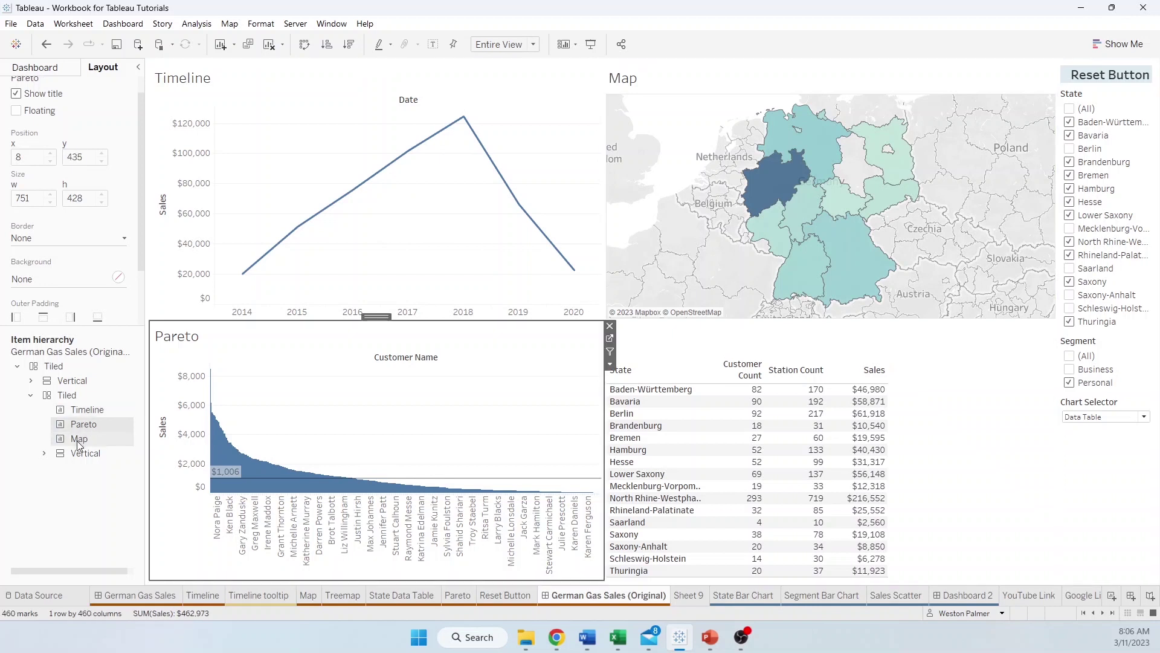
click(77, 441)
click(83, 459)
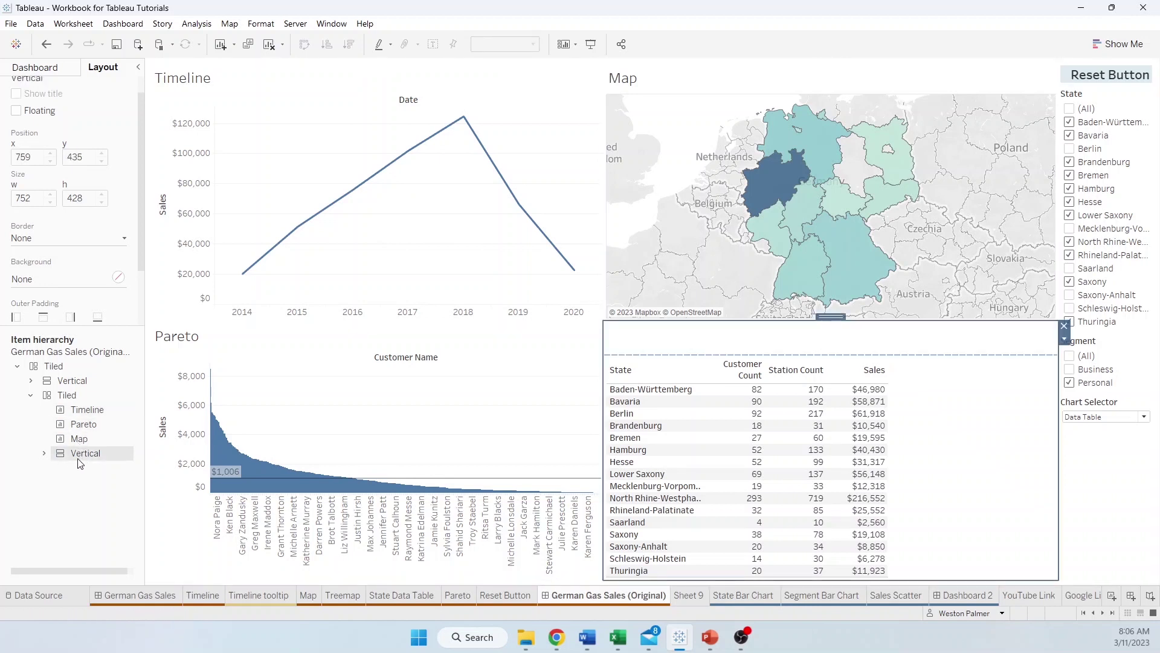
click(45, 454)
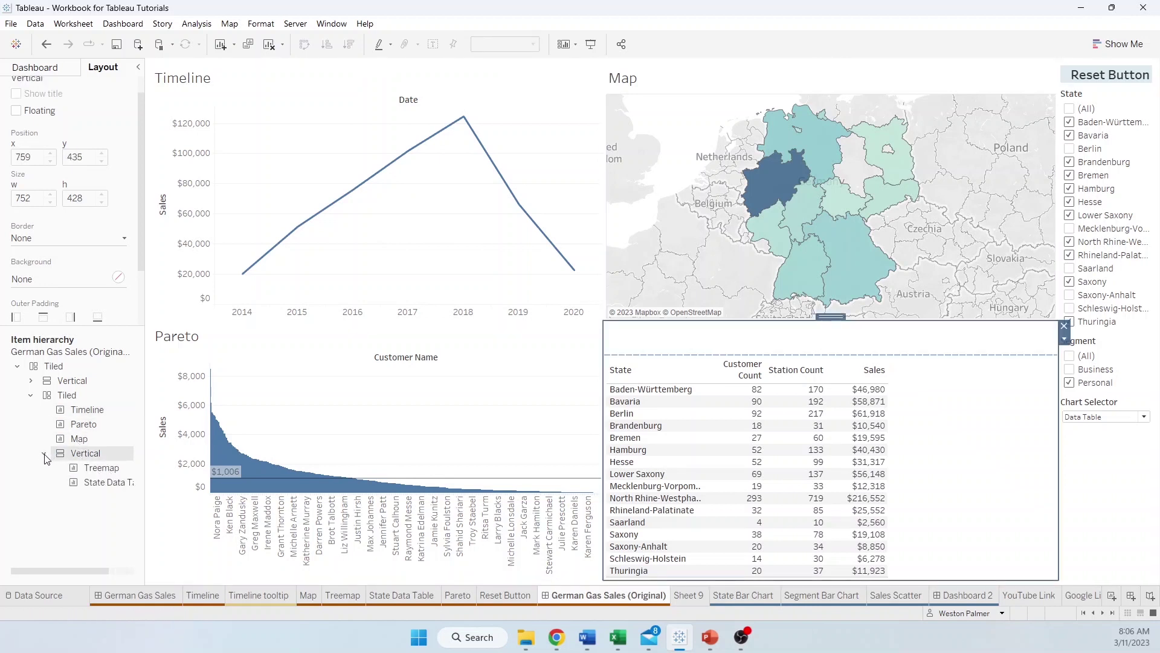
click(112, 470)
click(112, 481)
click(108, 469)
click(104, 483)
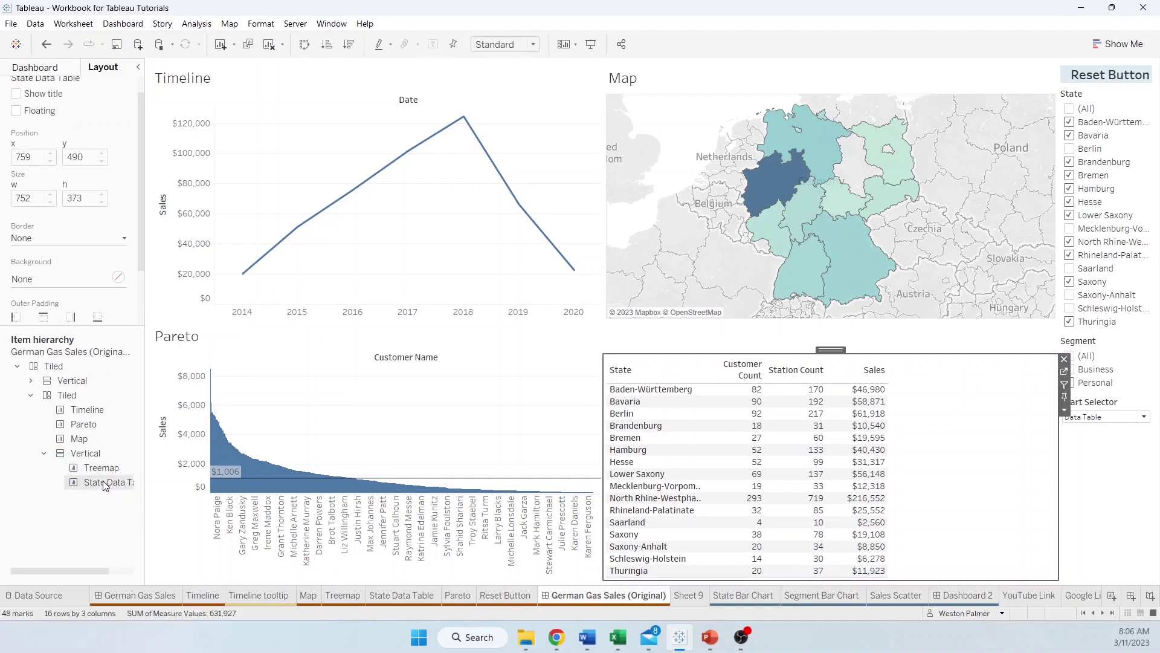
- Select the Treemap sheet area above the state table and switch the Chart Selector to Treemap
click(725, 351)
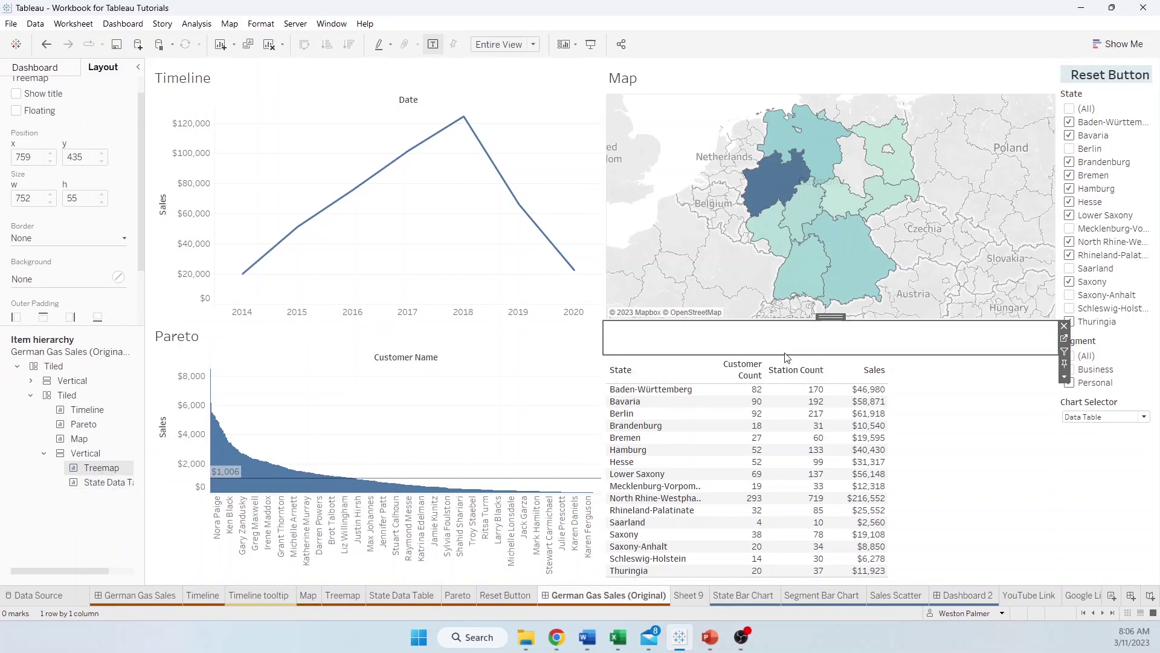
click(1144, 418)
click(1148, 427)
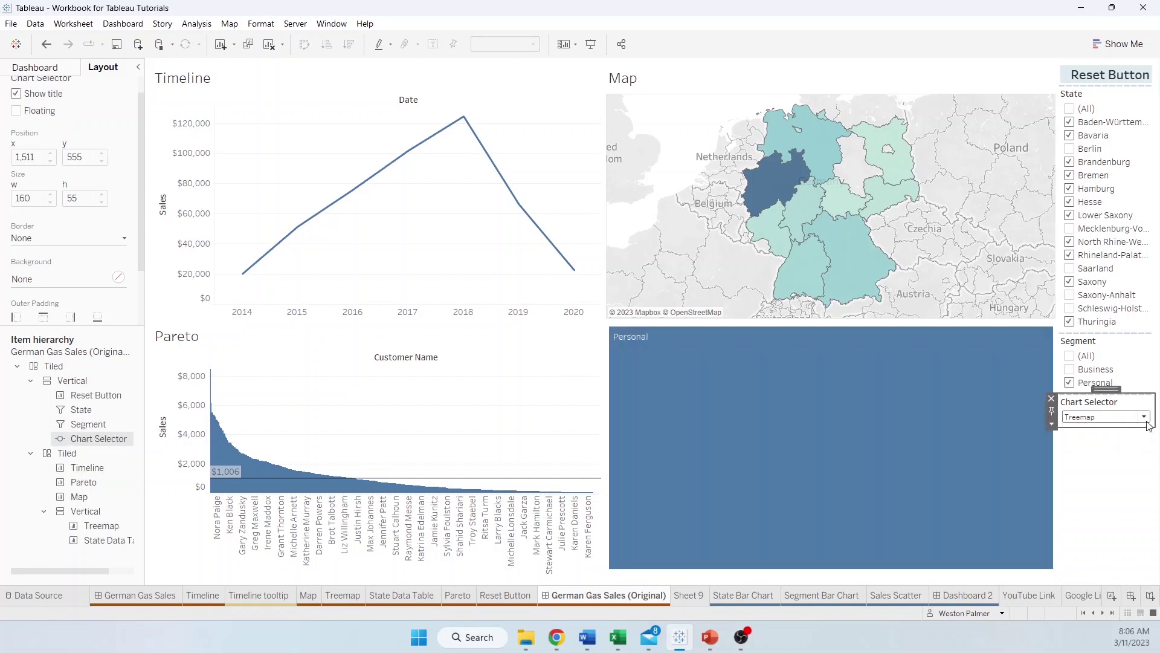
- Set the Chart Selector to Data Table and collapse the Vertical and Tiled containers in the item hierarchy
click(1147, 418)
click(1144, 441)
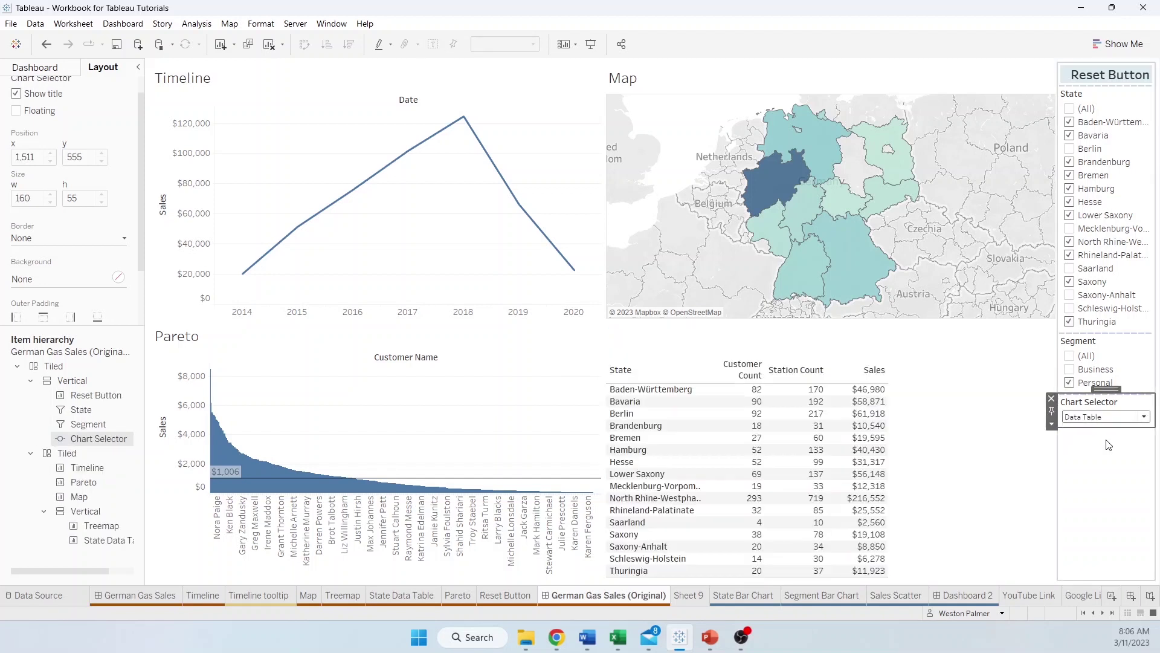
click(31, 453)
click(31, 380)
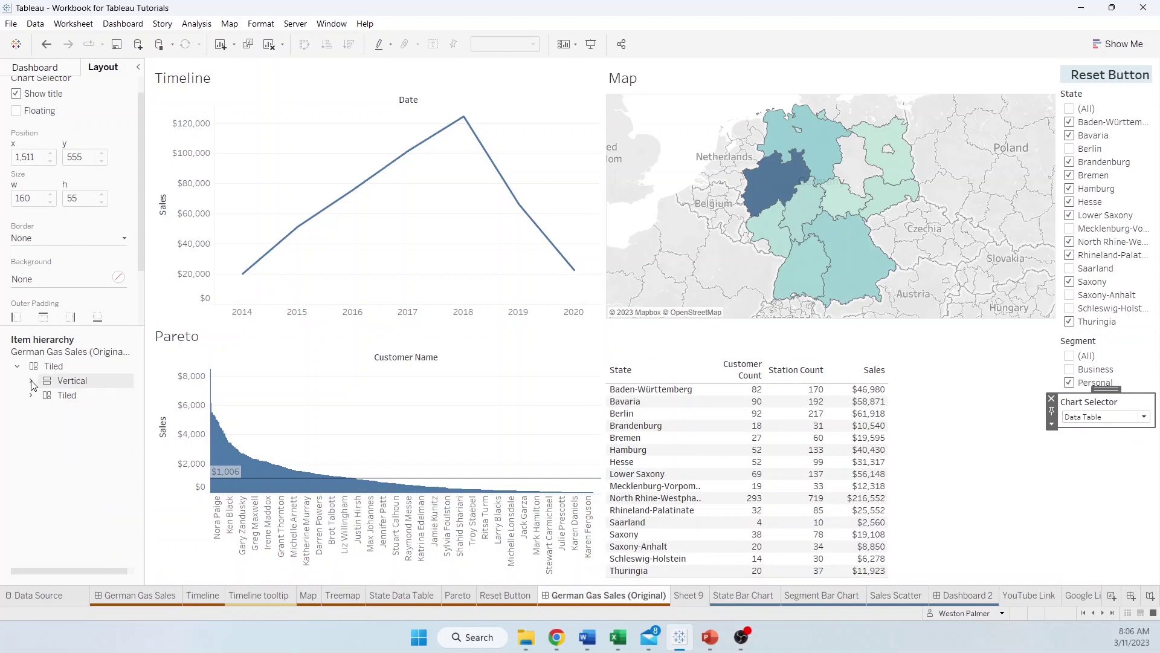
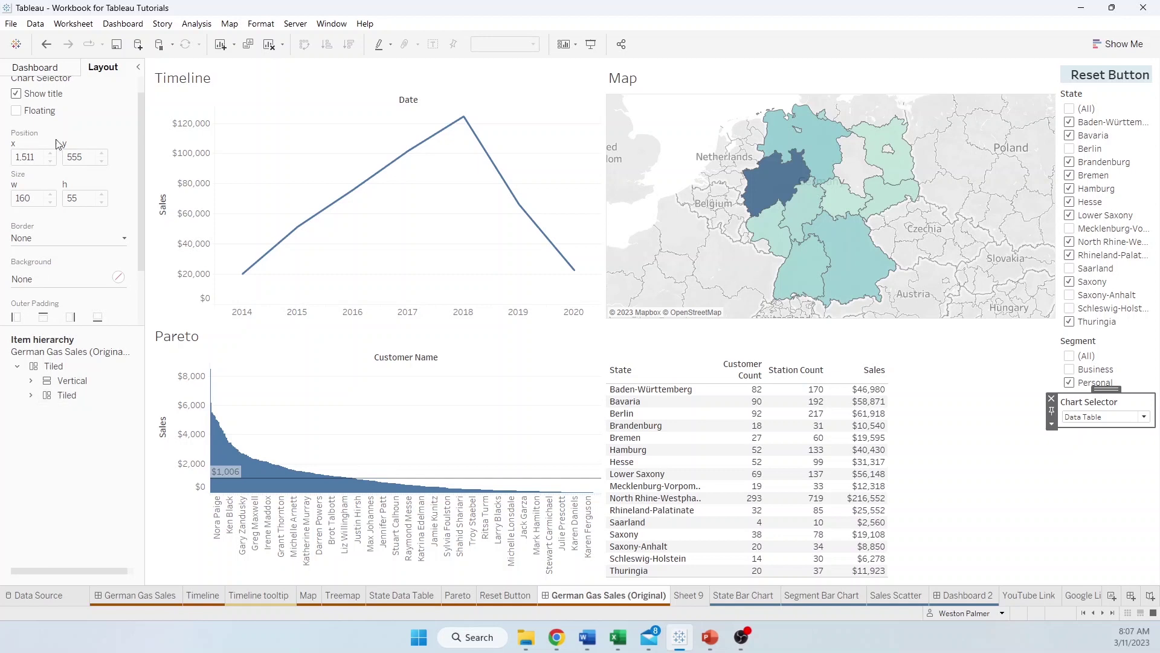
- Add a Vertical container across the full dashboard width, above the charts and filters
click(56, 72)
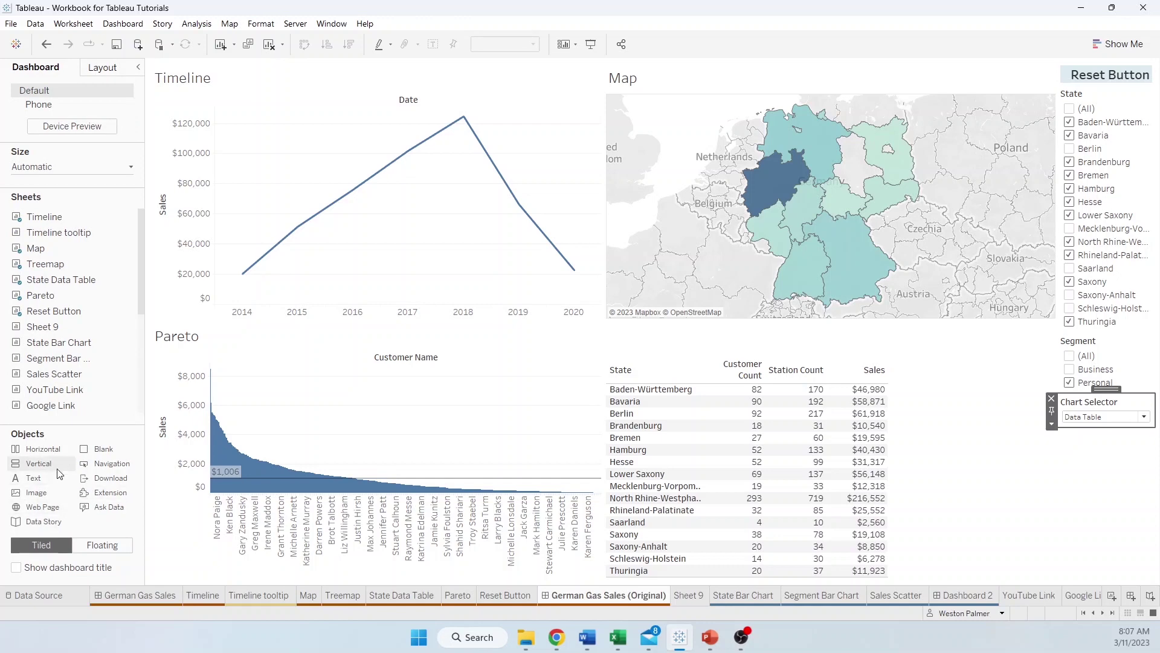
mouse_move(39, 466)
mouse_down()
mouse_move(387, 198)
mouse_move(599, 89)
mouse_move(619, 68)
mouse_up()
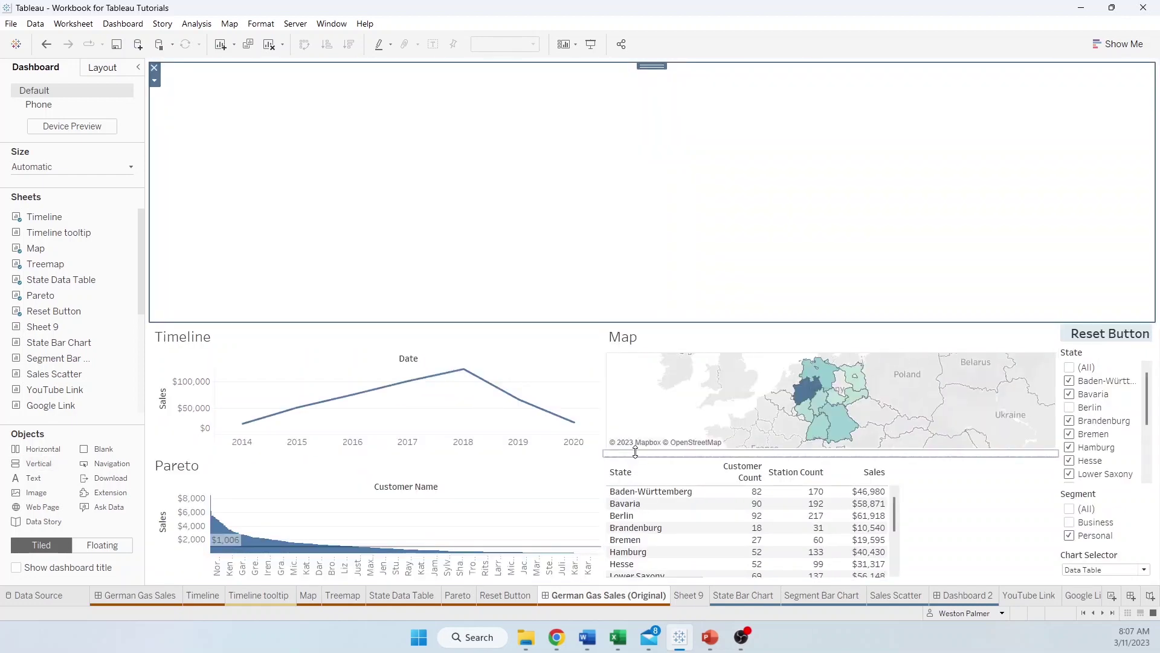
click(629, 484)
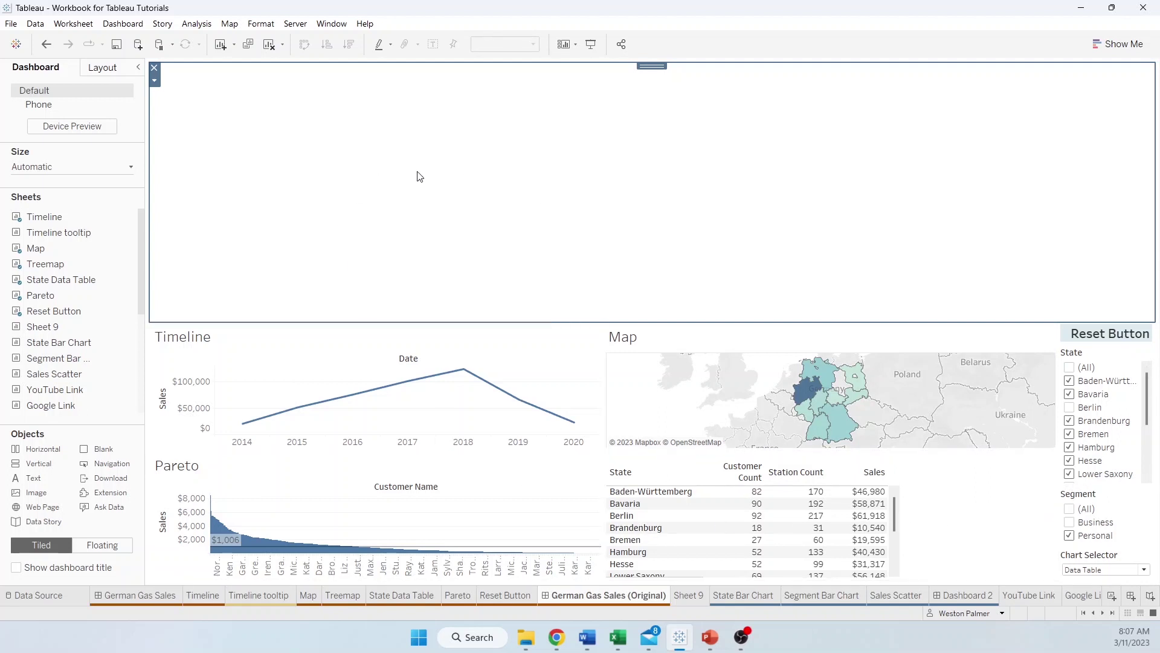
- Insert a text object reading "German Gas Station Sales" into the new Vertical container
drag(40, 479, 357, 233)
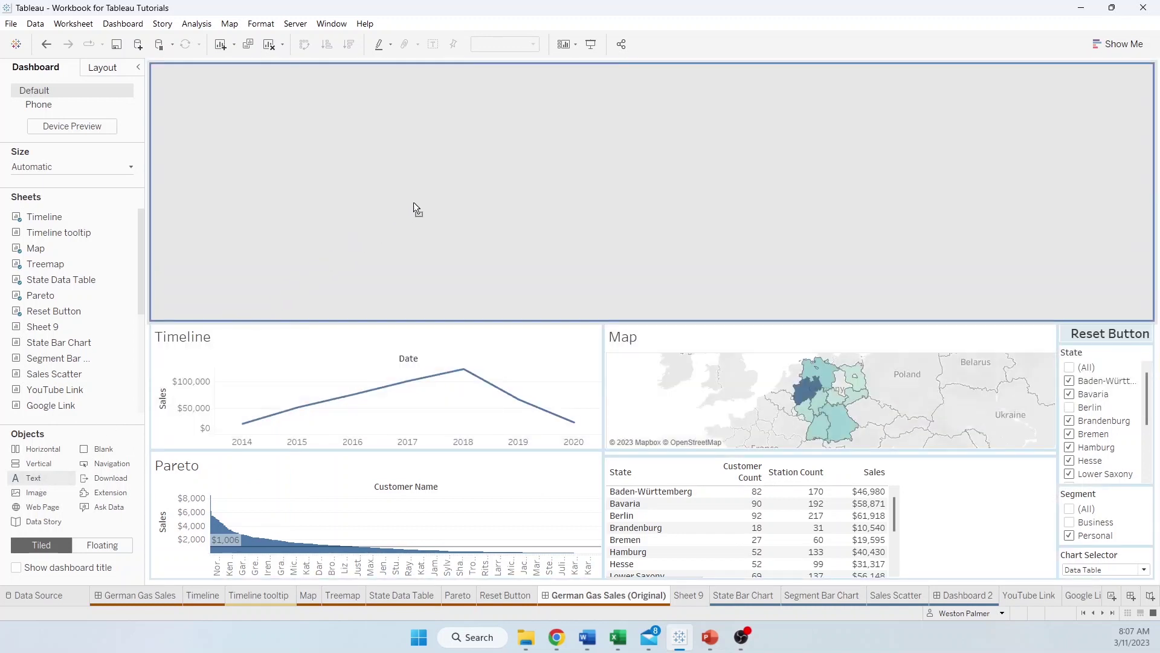
drag(414, 203, 414, 204)
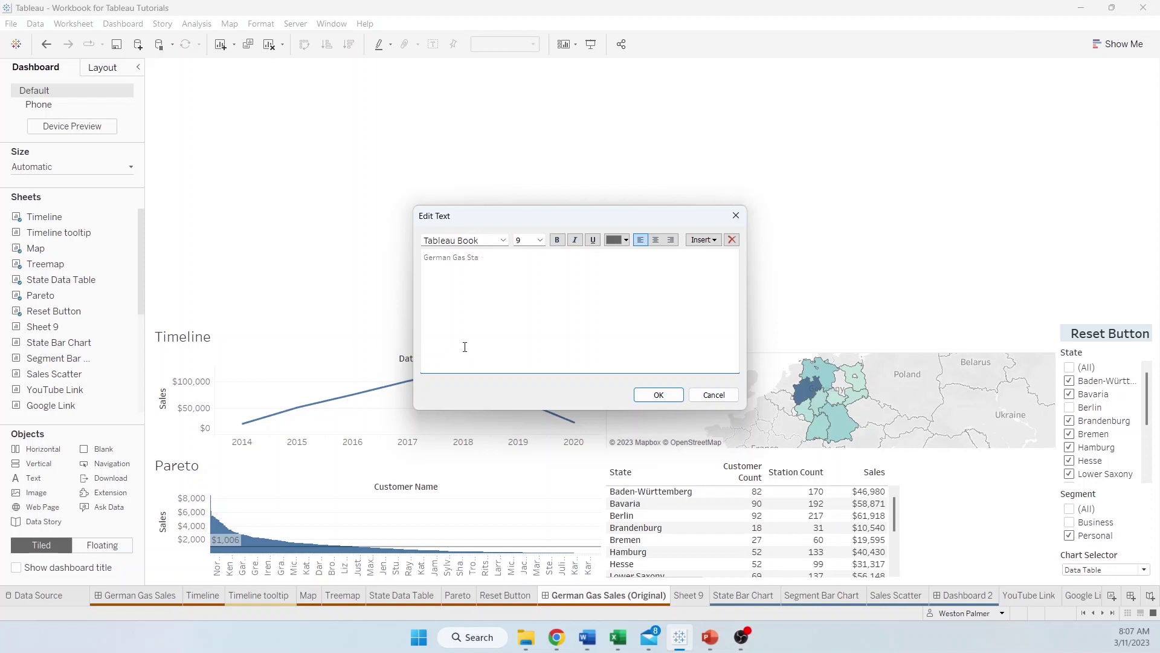
text(s)
- Format the whole title text at size 26, bold and centred, and apply it
key(ctrl+a)
click(540, 240)
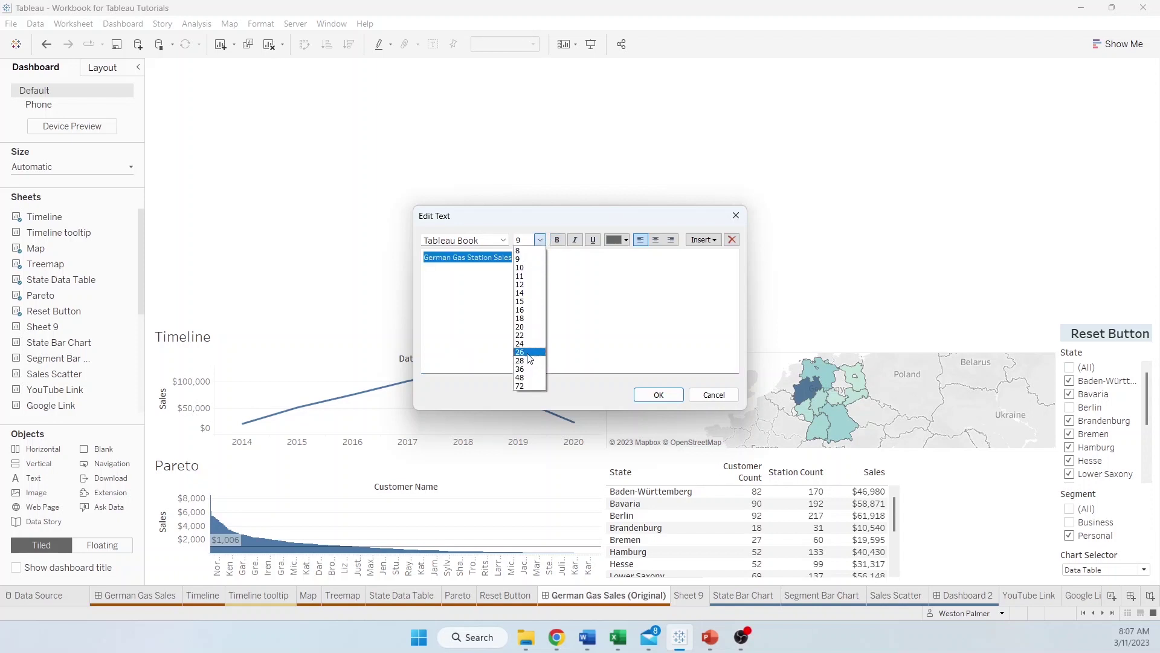
click(526, 353)
click(557, 240)
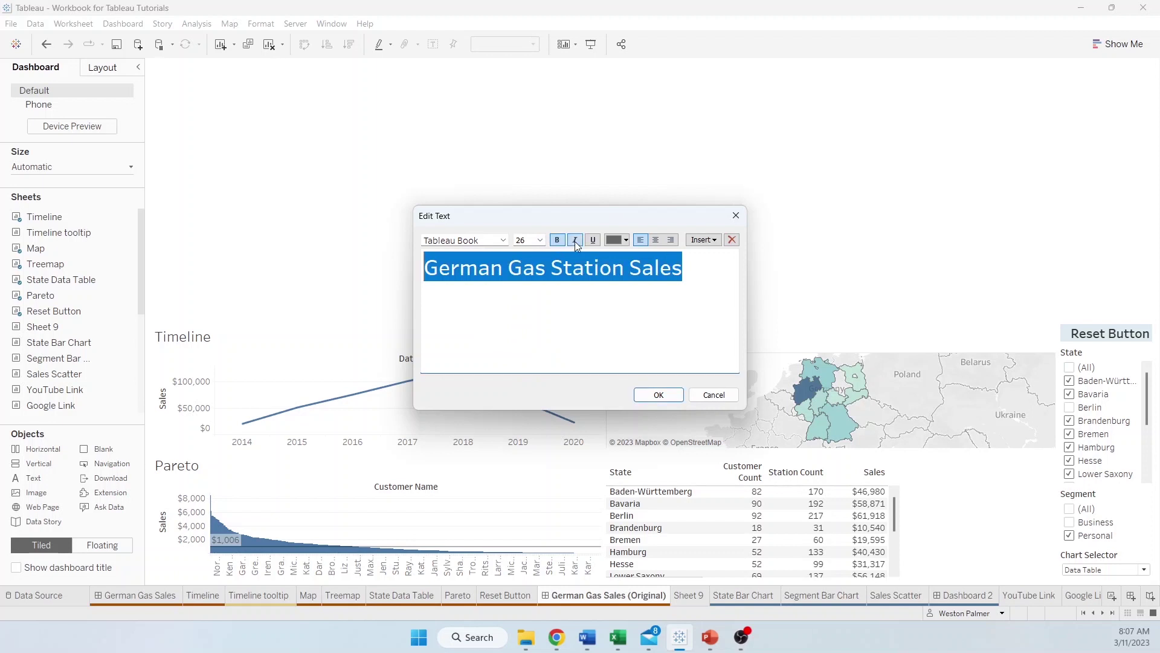
click(655, 240)
click(659, 395)
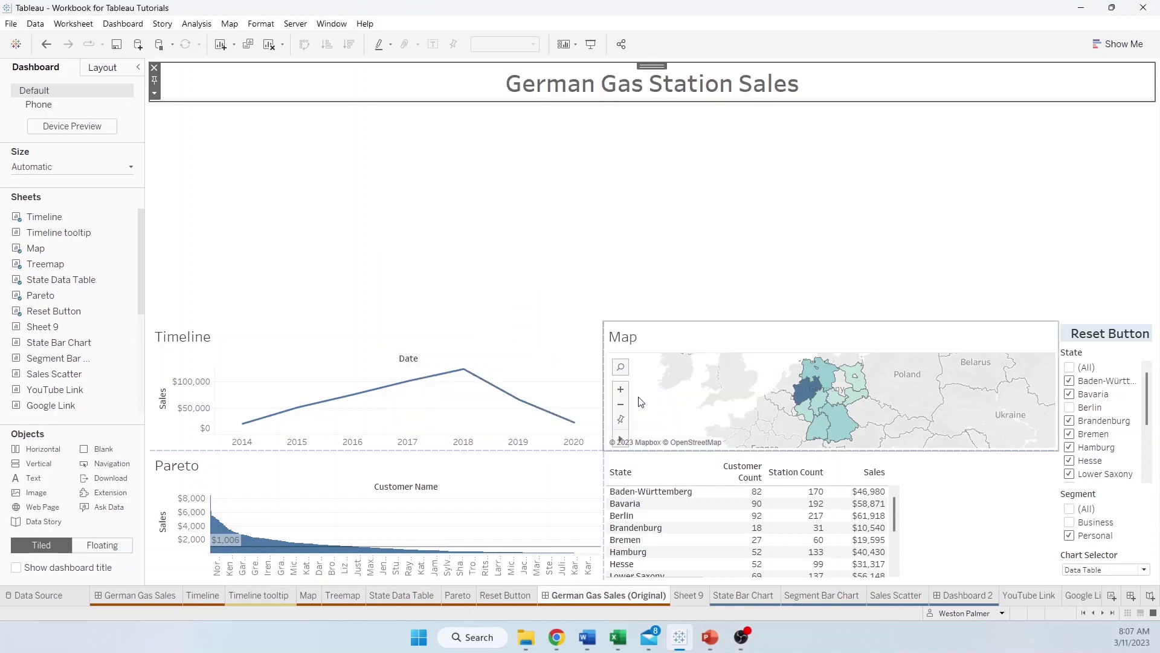
- Give the German Gas Station Sales title a light yellow-green background, then select its Vertical container
click(103, 70)
click(118, 278)
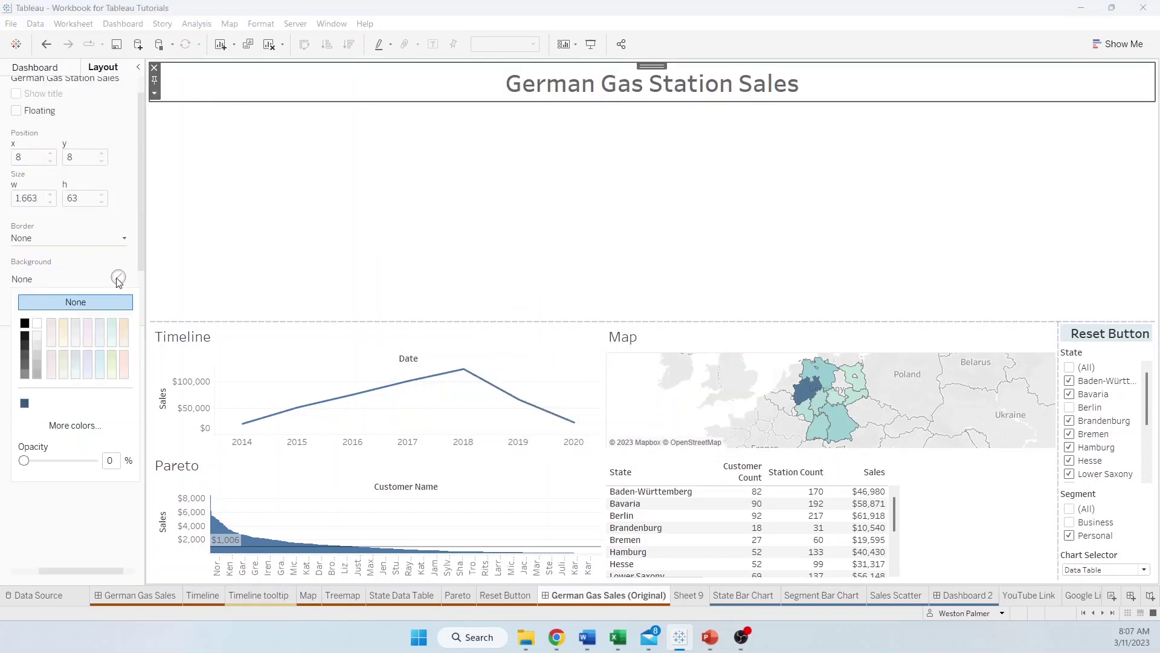
click(112, 325)
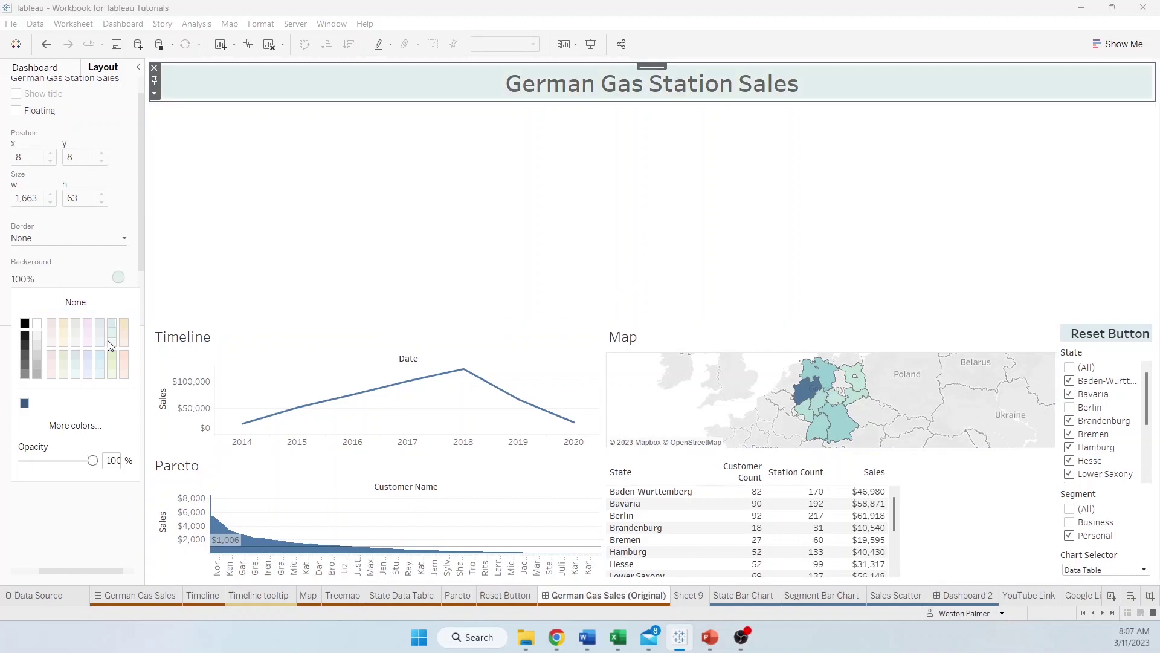
click(113, 364)
click(769, 232)
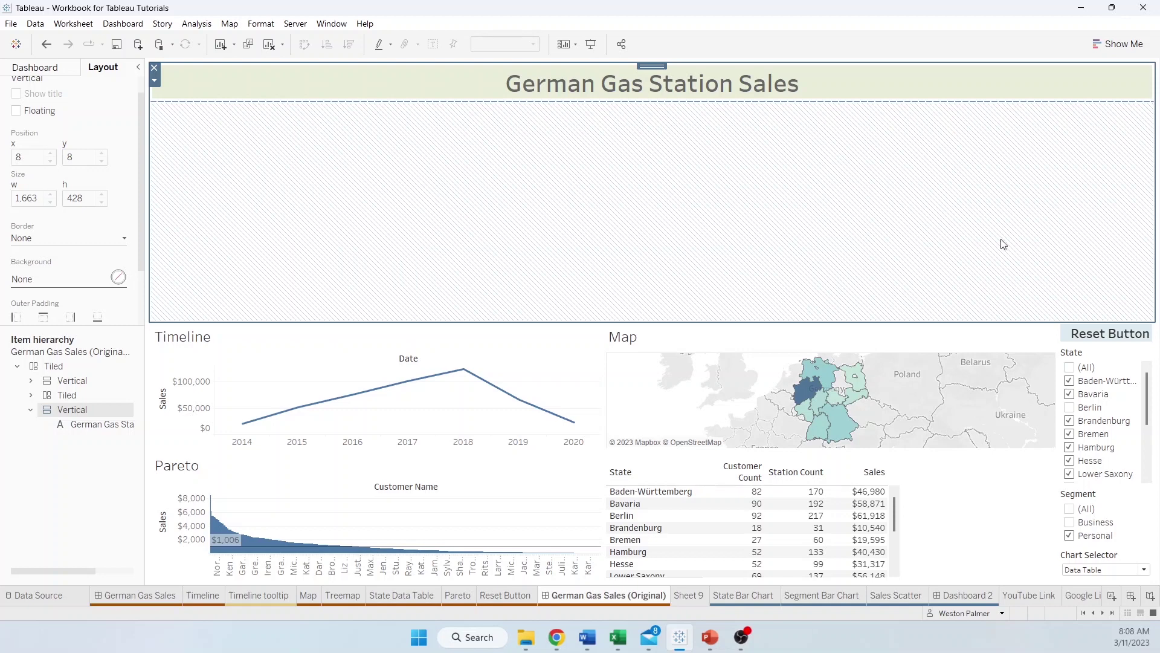
- Add a Horizontal container inside the Vertical container, directly below the German Gas Station Sales title
click(57, 68)
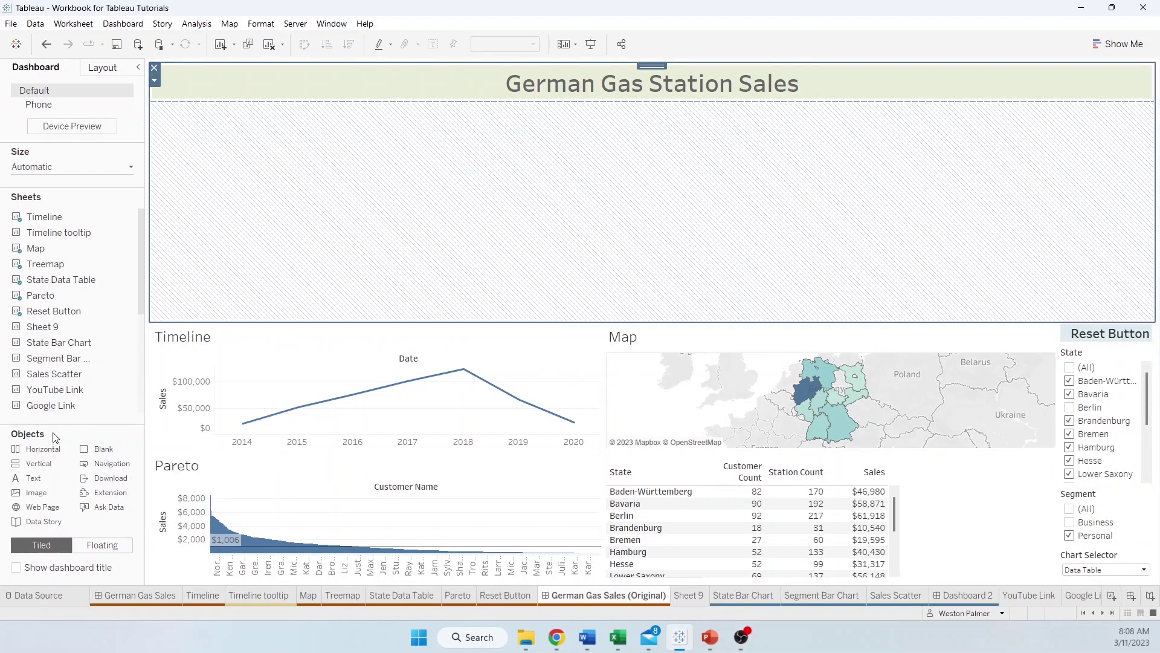
drag(41, 453, 227, 290)
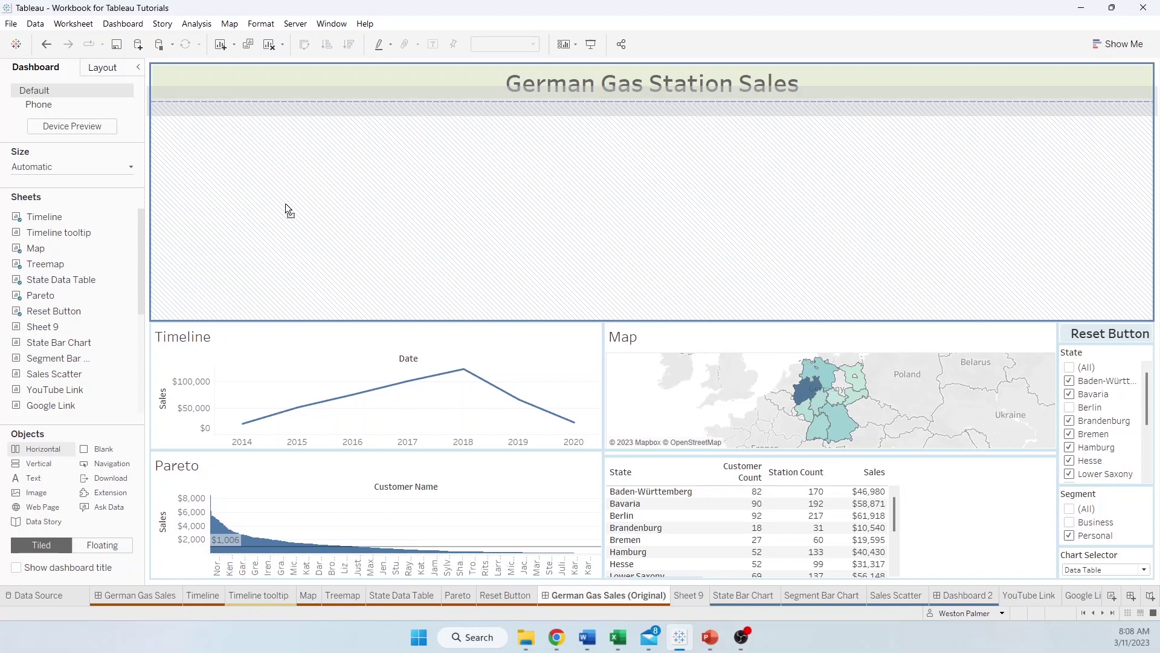
drag(286, 203, 286, 205)
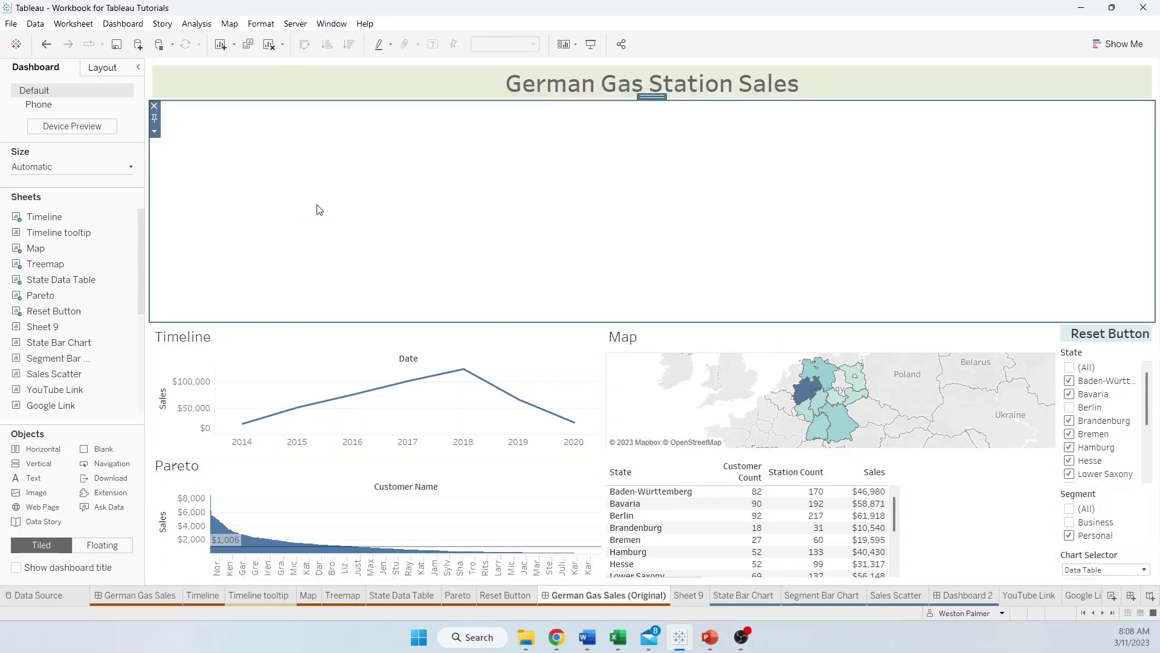
- Move the State filter into the empty Horizontal container below the title
click(1099, 358)
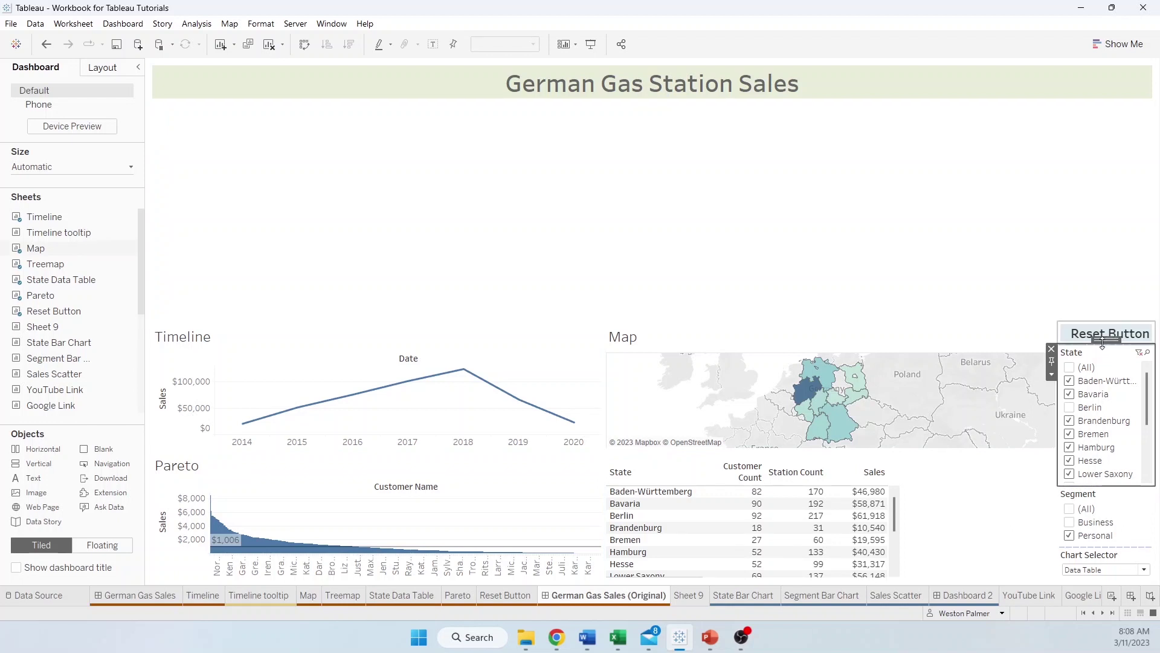
drag(1101, 343, 900, 287)
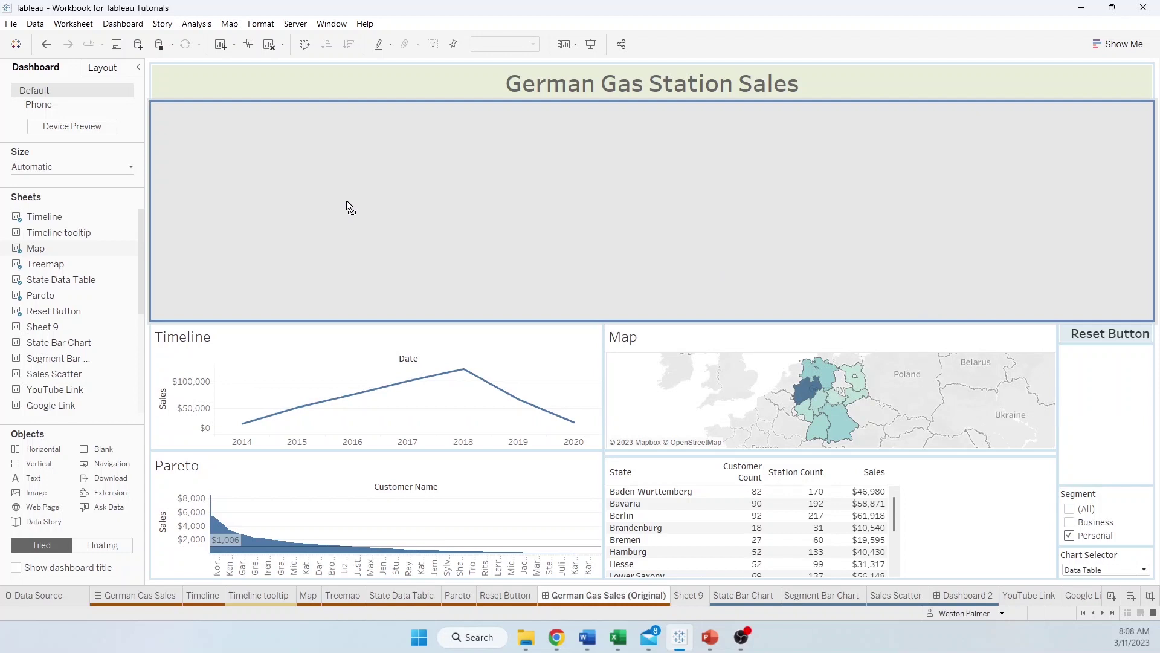
drag(346, 201, 346, 201)
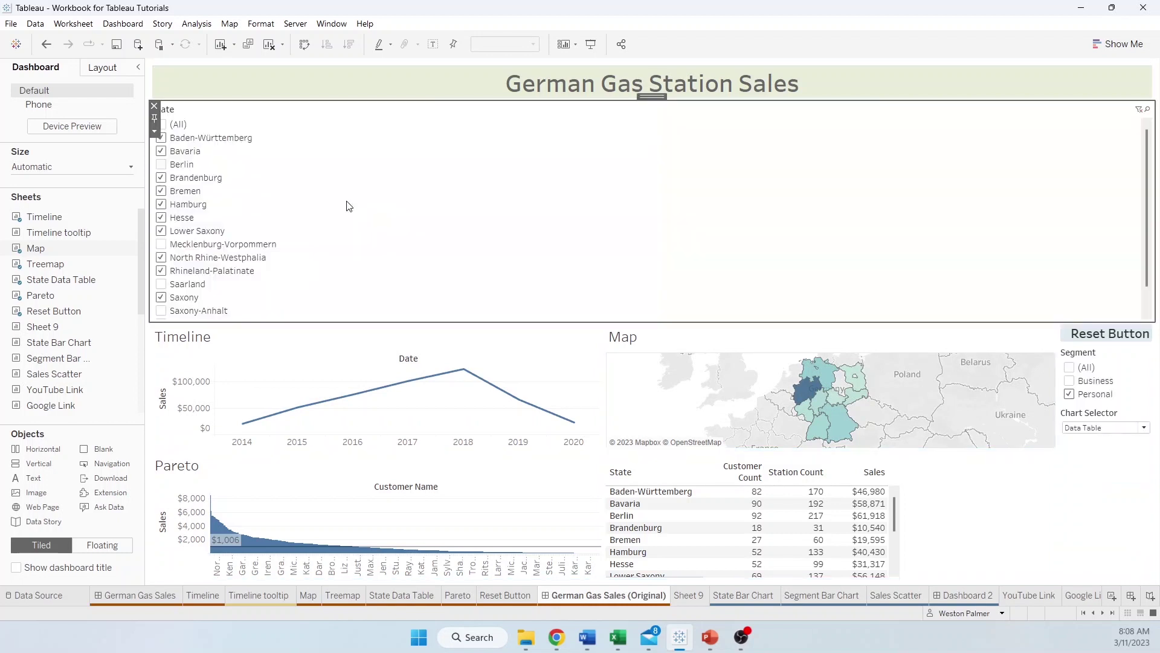
- Move the Segment filter into the Horizontal container, placing it immediately to the right of the State filter
click(1114, 356)
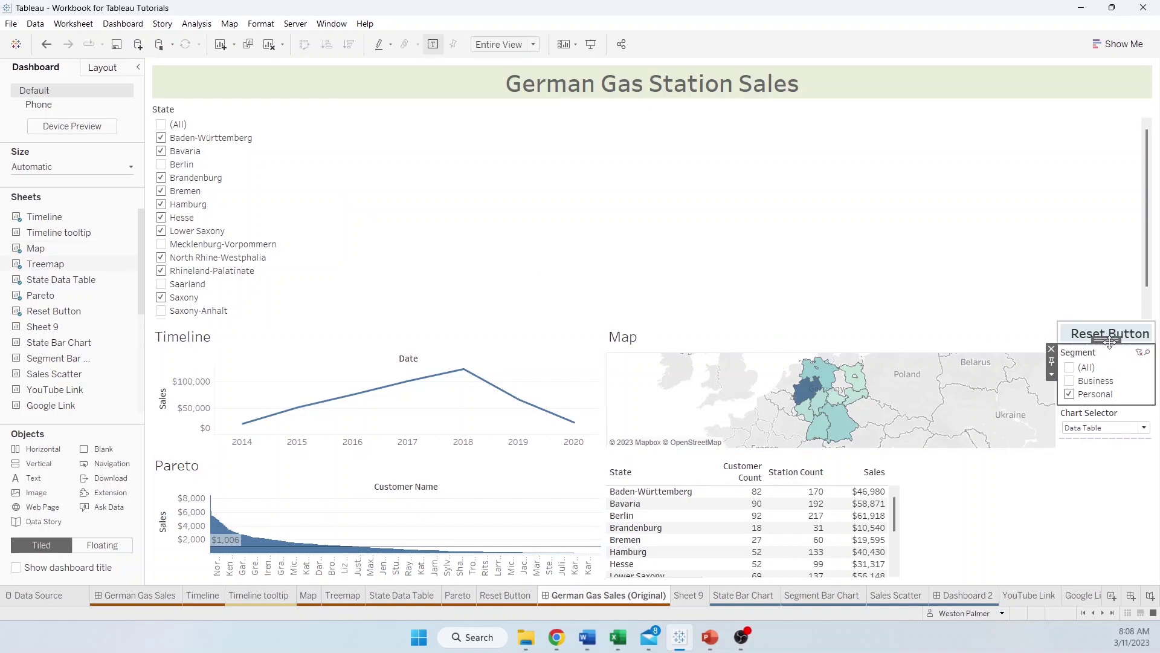
drag(1110, 342, 949, 287)
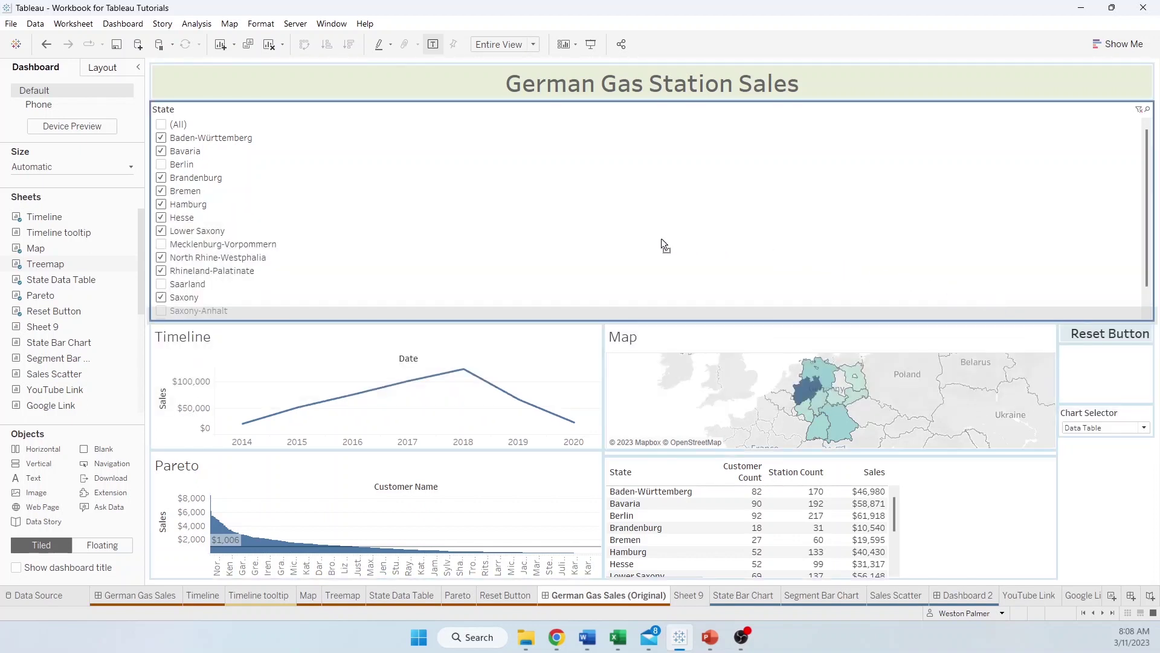
drag(580, 227, 481, 210)
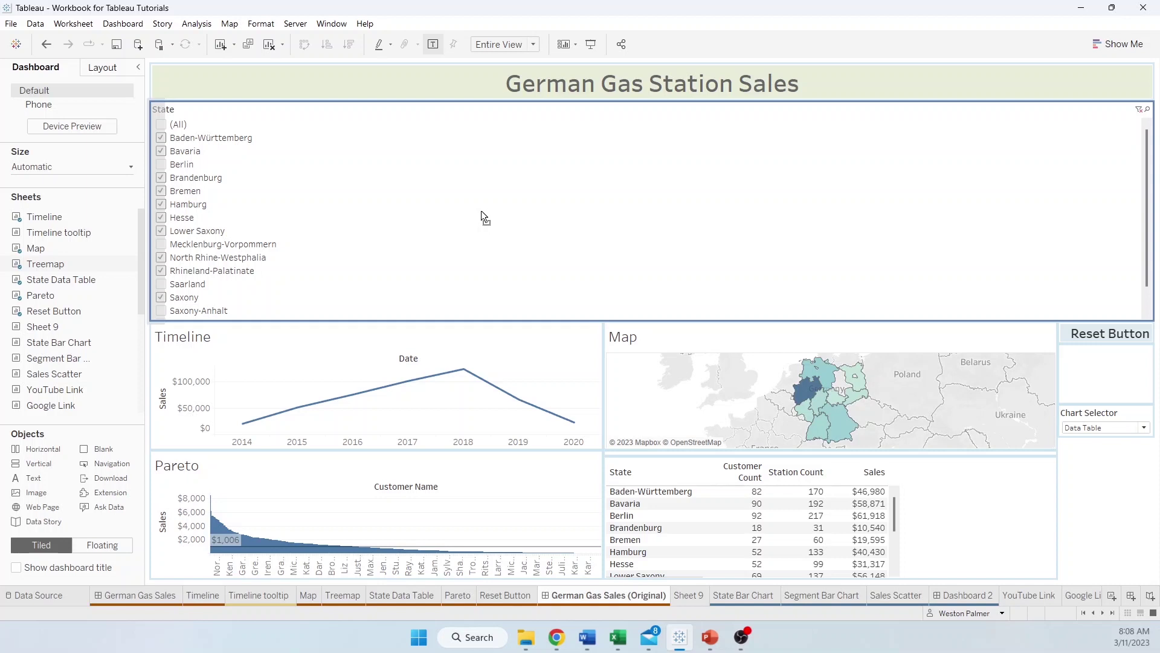
drag(481, 211, 875, 210)
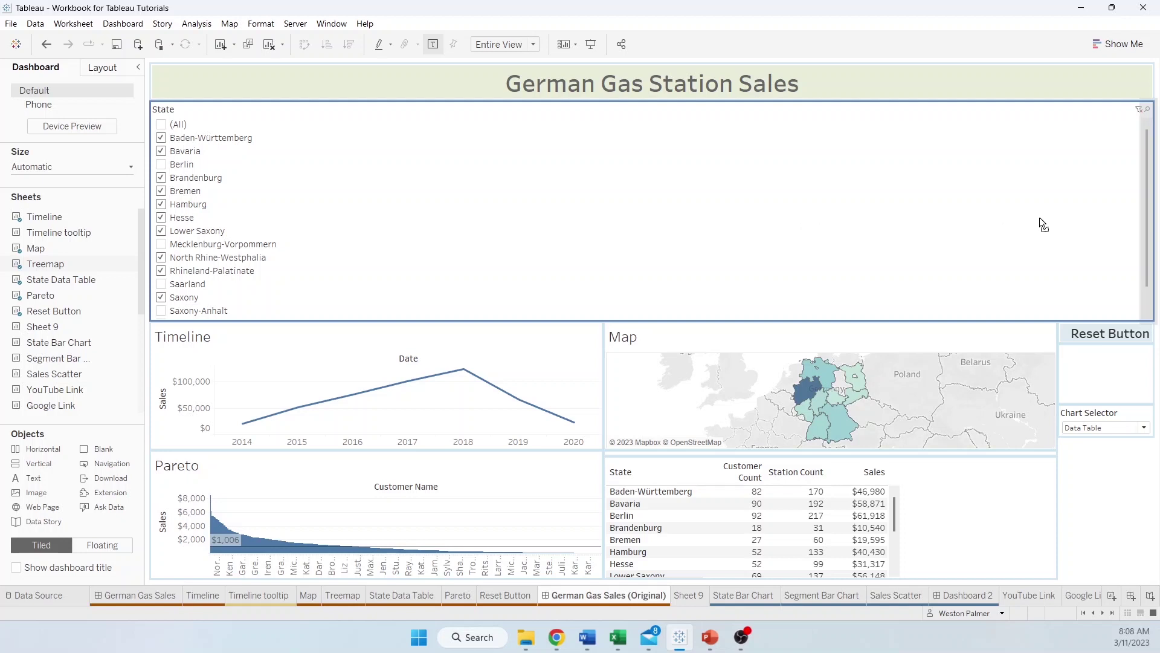
drag(1040, 218, 1040, 218)
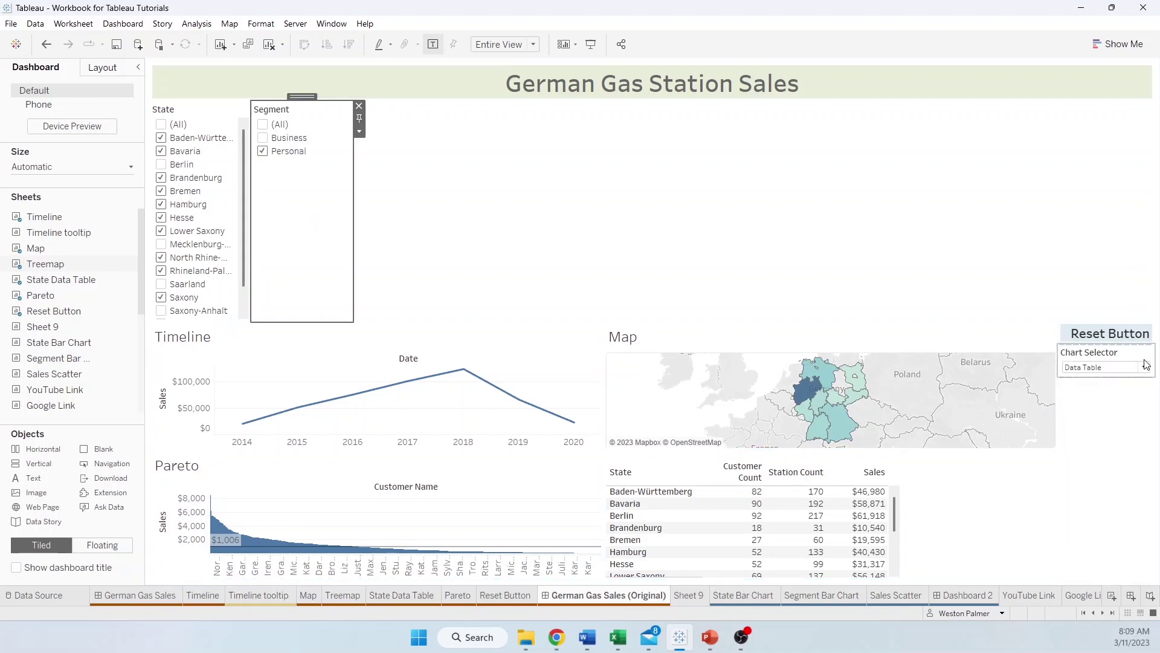
- Move the Chart Selector beside the Segment filter and the Reset Button to the right end of the Horizontal container
click(1106, 354)
drag(1111, 342, 749, 250)
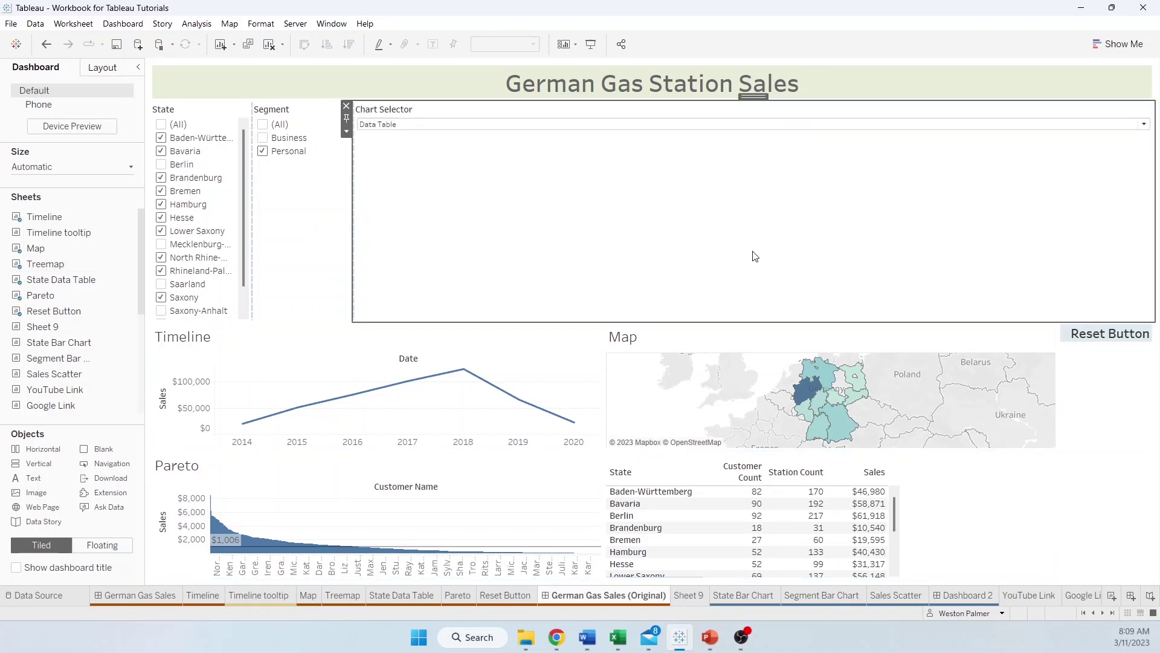
click(1113, 341)
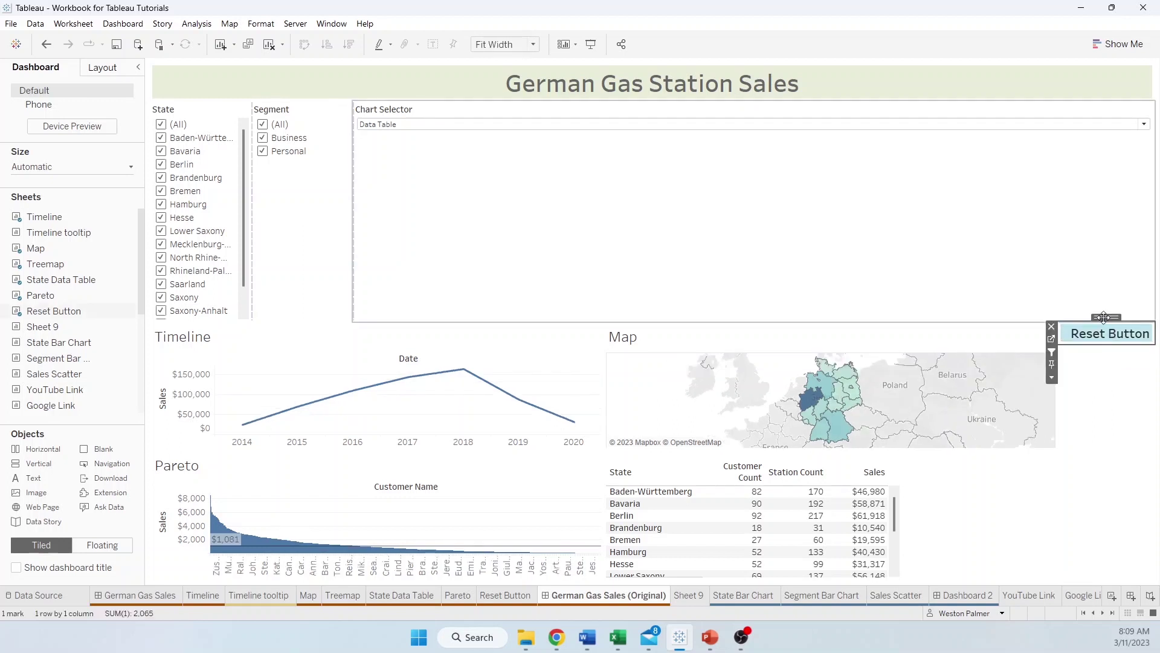
drag(1104, 317, 1115, 249)
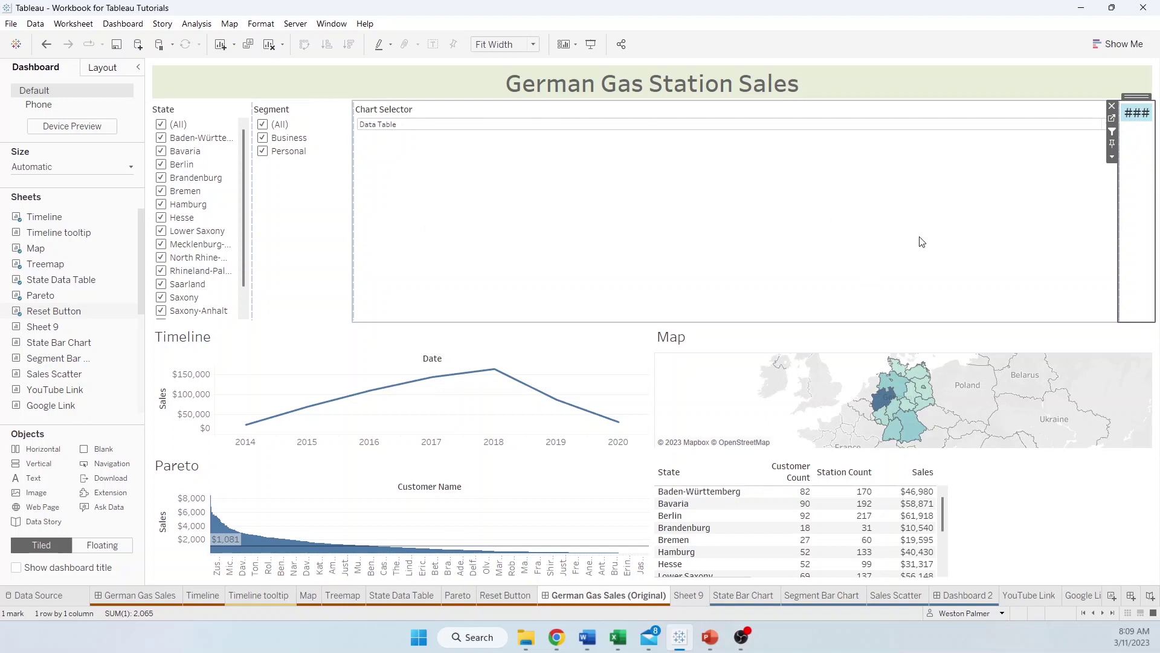
- Change the State filter's display to Multiple Values (dropdown)
click(218, 113)
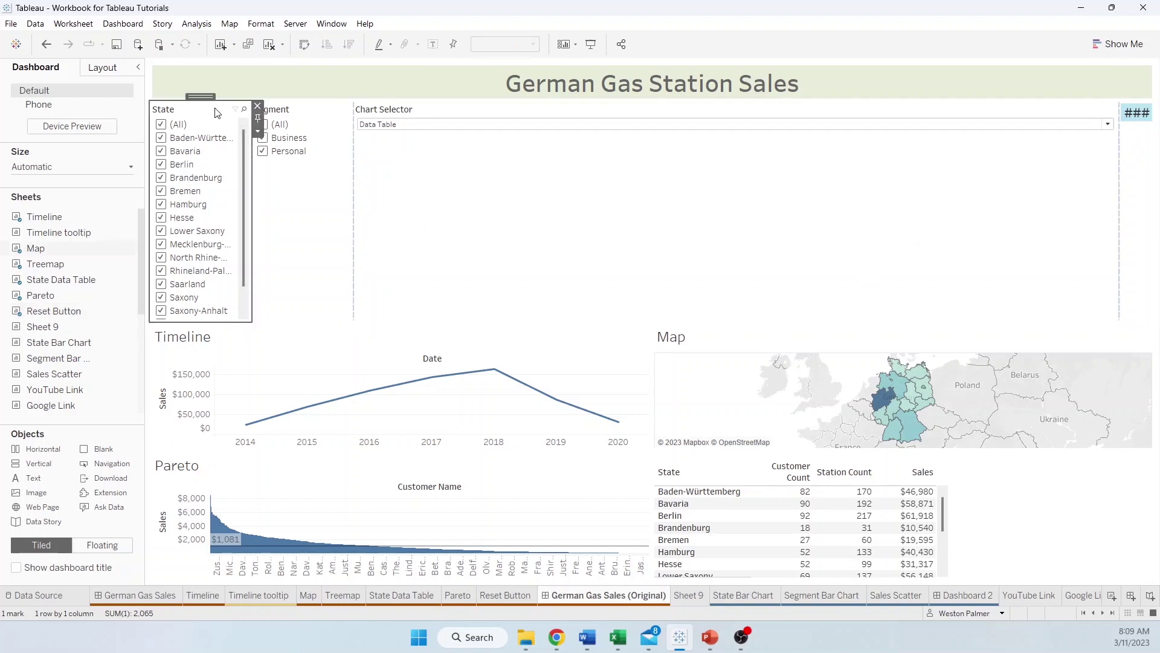
click(259, 133)
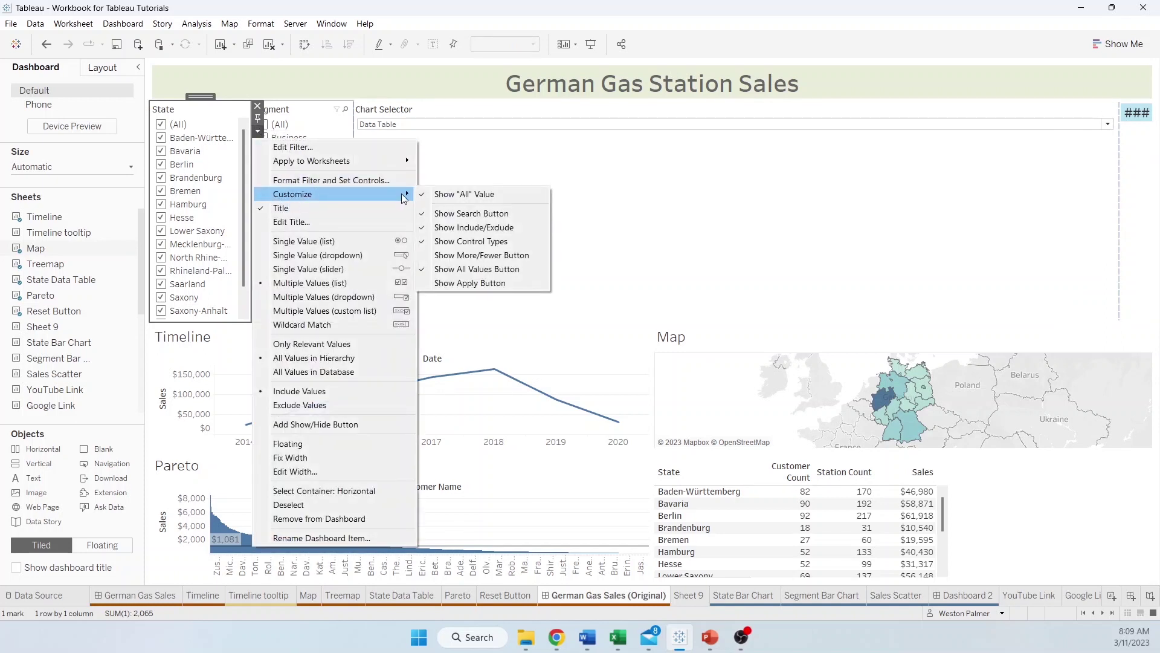
click(350, 298)
- Show the Apply button on the State filter and check it in the expanded value list
click(259, 132)
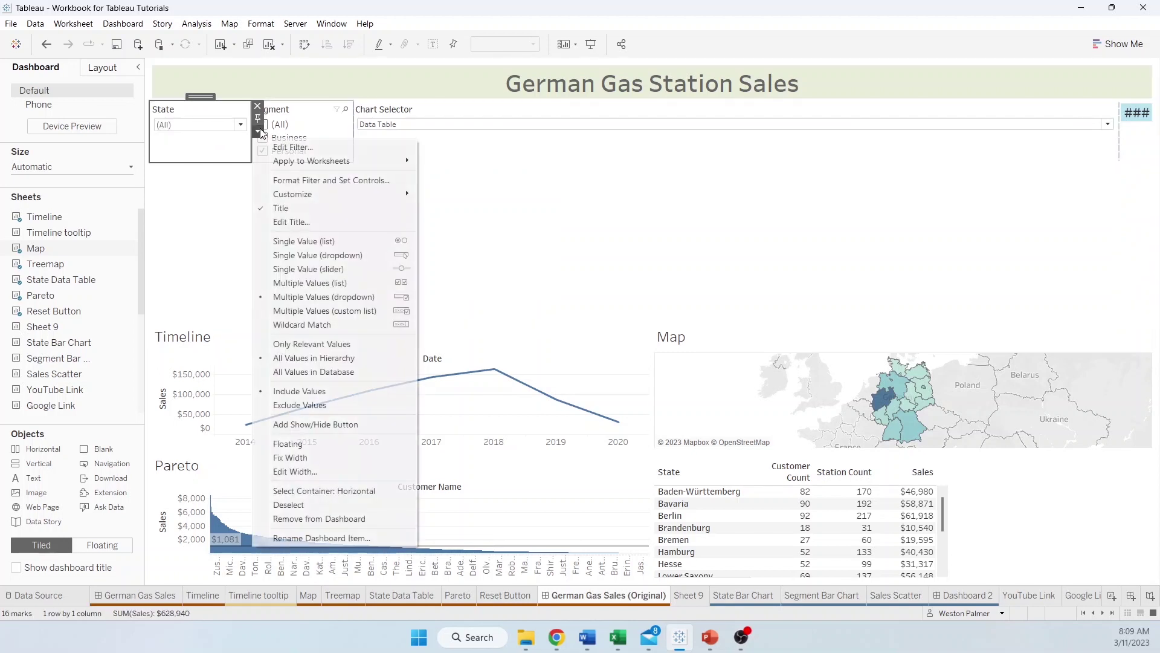
mouse_move(307, 195)
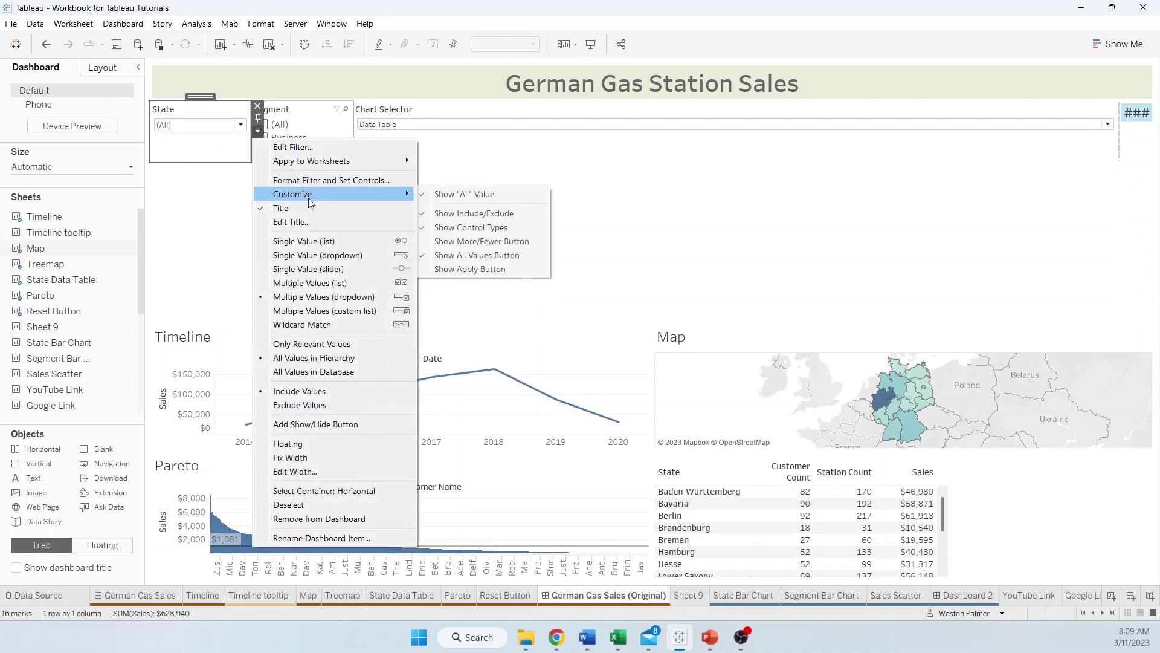
click(470, 270)
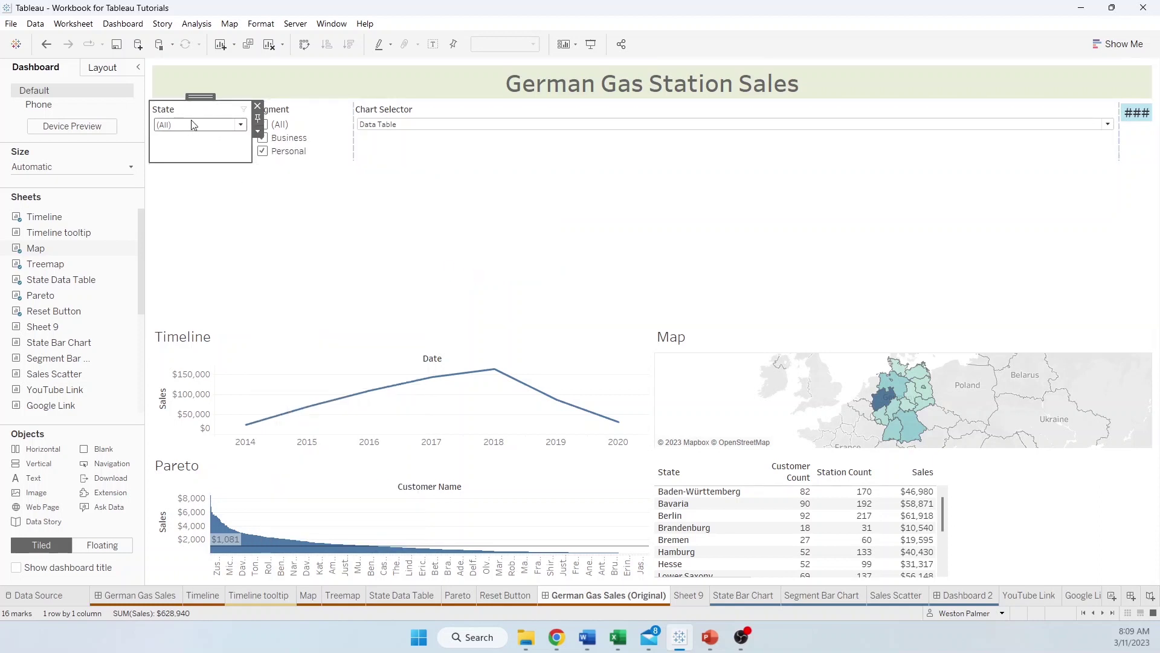
click(242, 126)
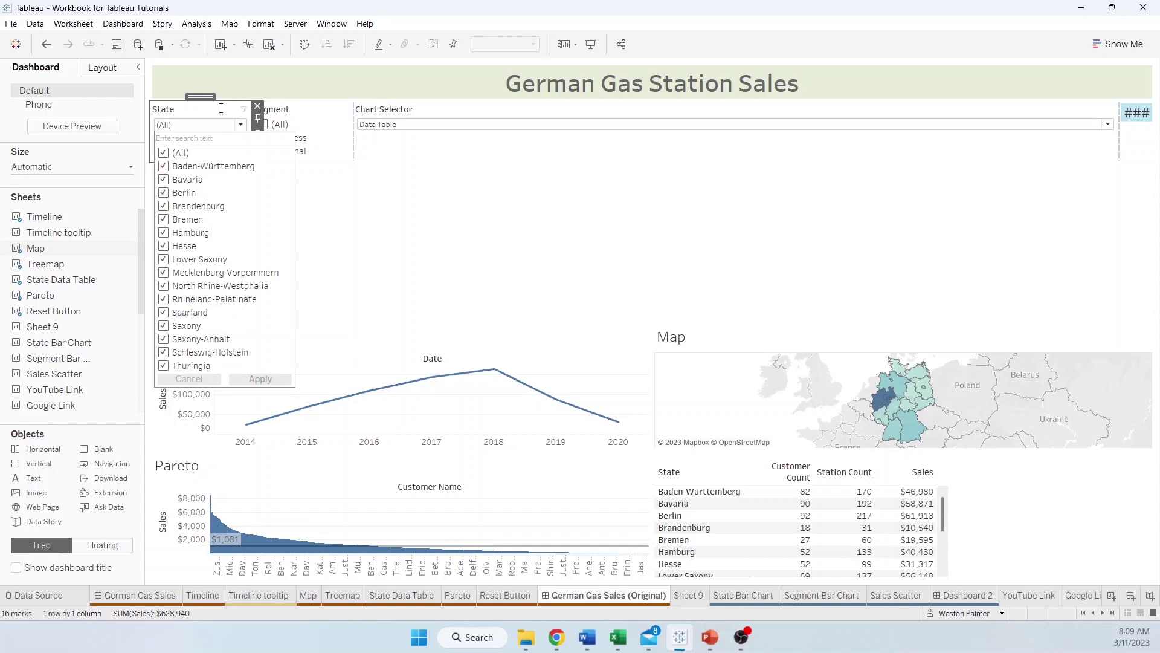
click(221, 108)
- Change the Segment filter's display to Multiple Values (dropdown)
click(306, 111)
click(358, 132)
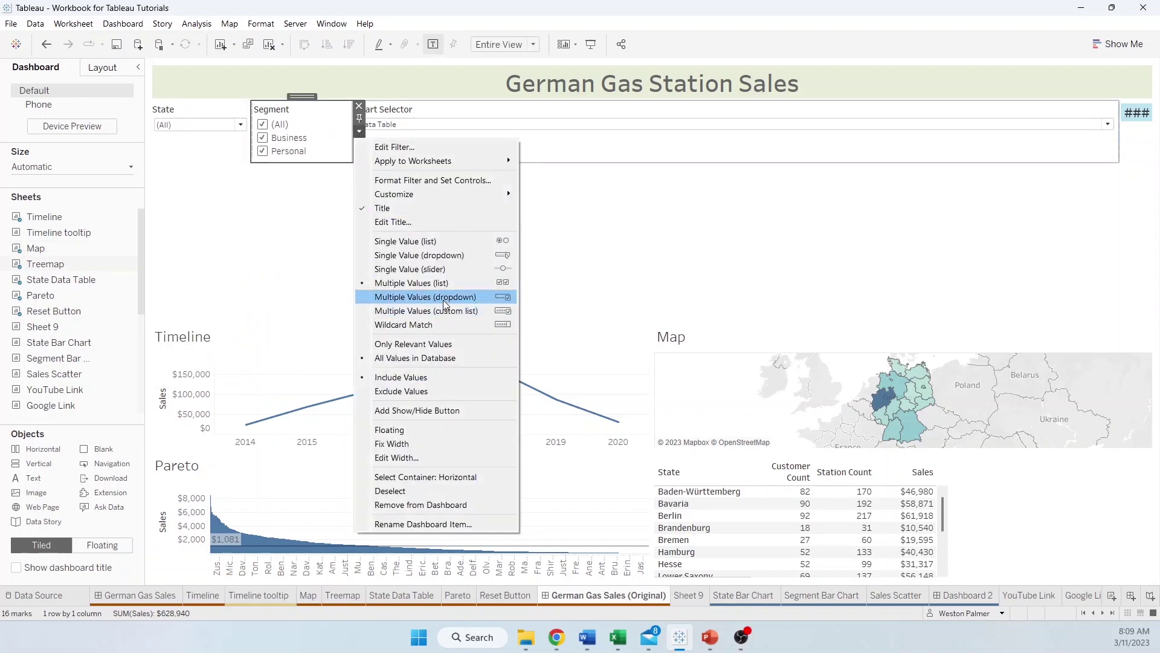
click(445, 297)
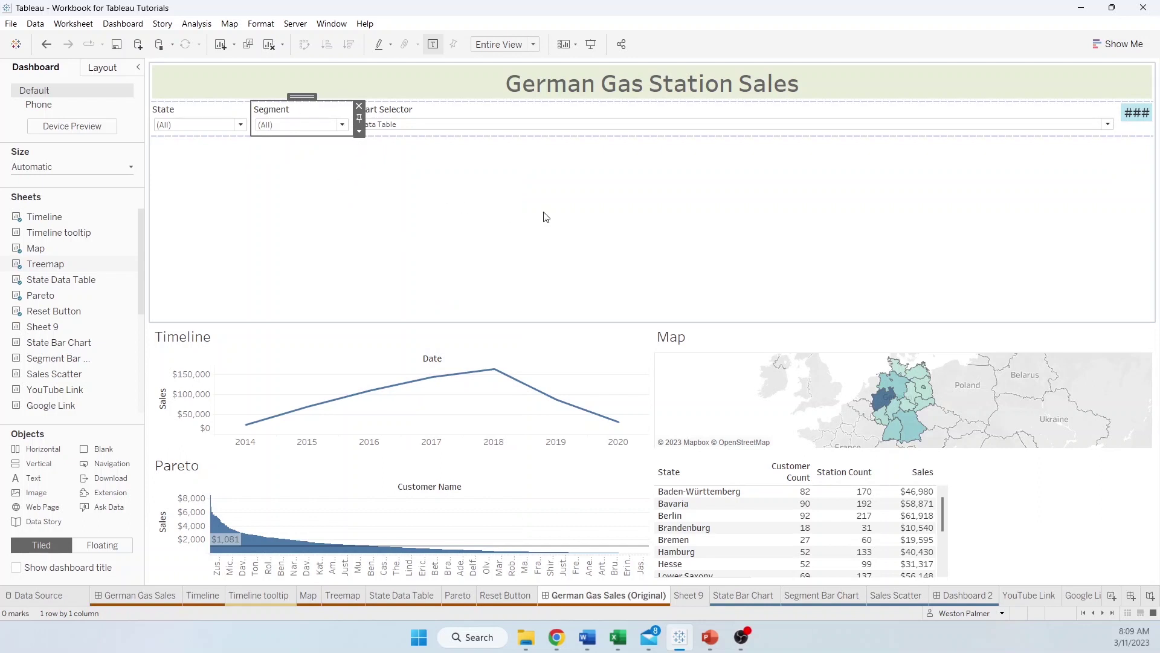
click(543, 203)
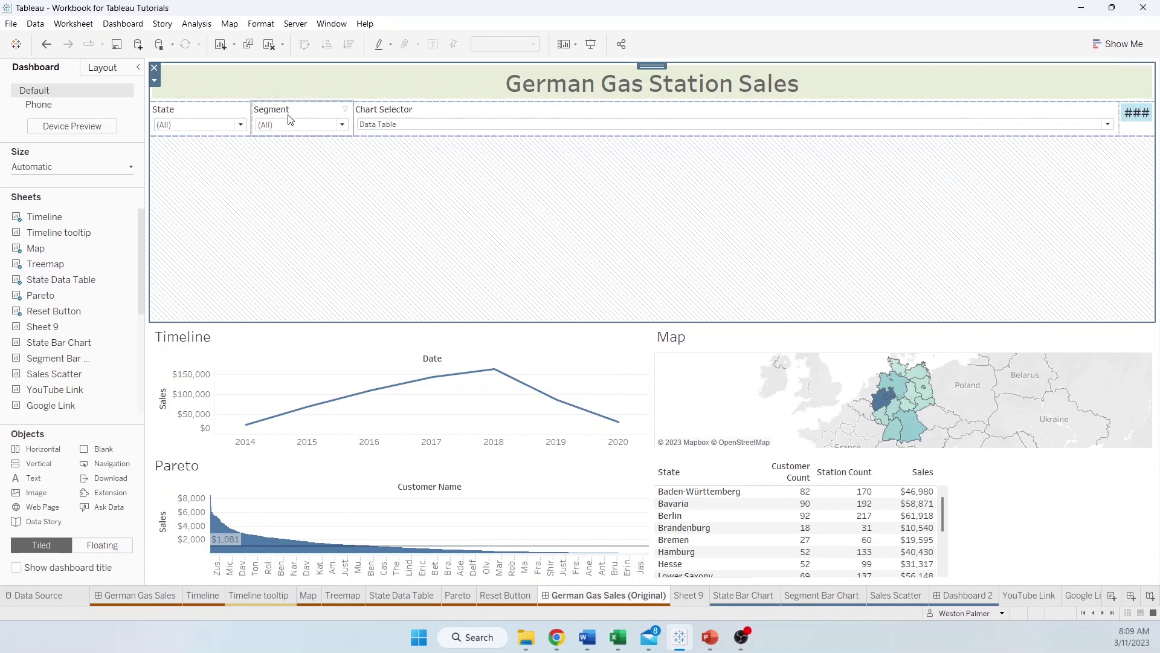
- Set the Chart Selector's width to 200 pixels
click(488, 115)
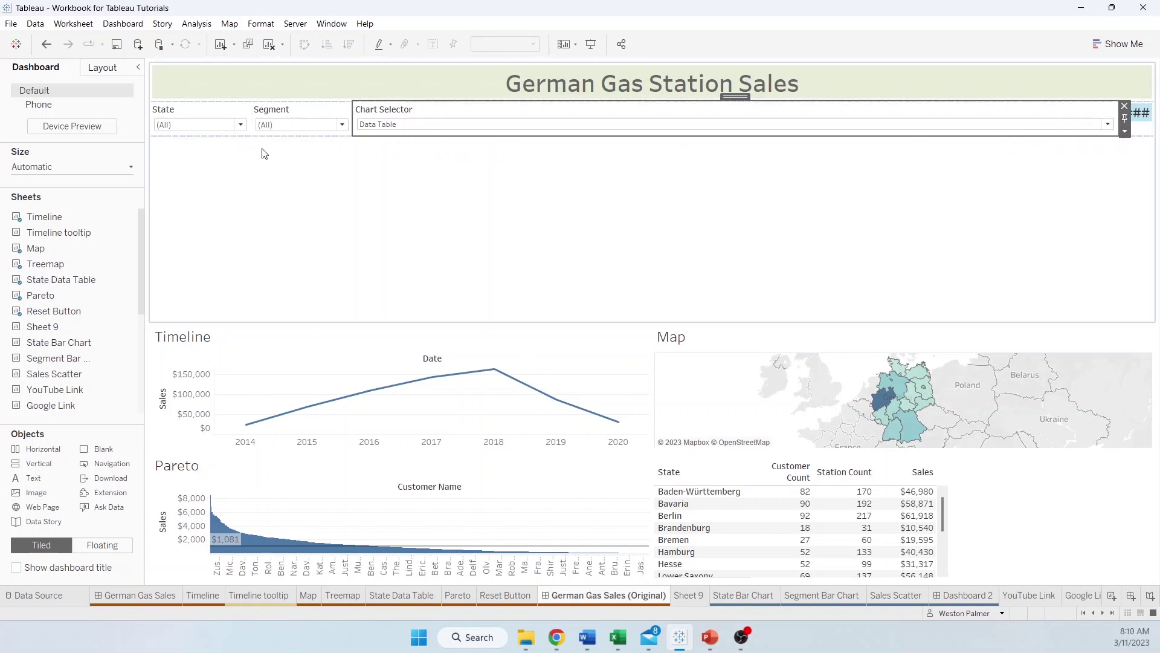
click(1125, 132)
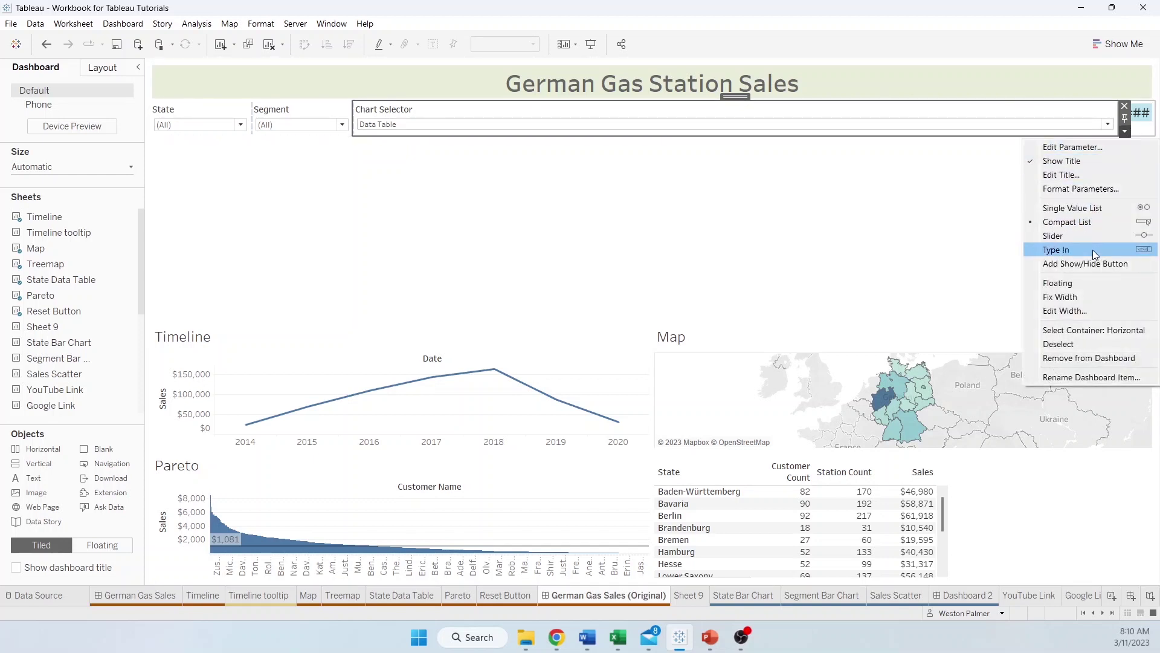
click(1071, 311)
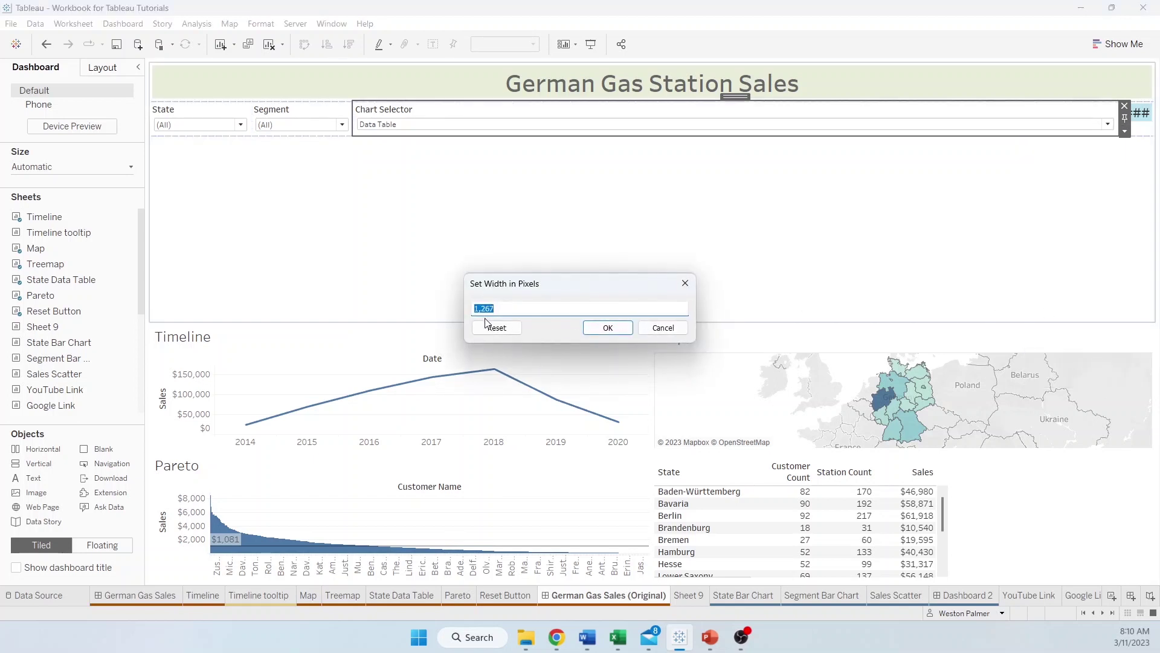
text(200)
key(Return)
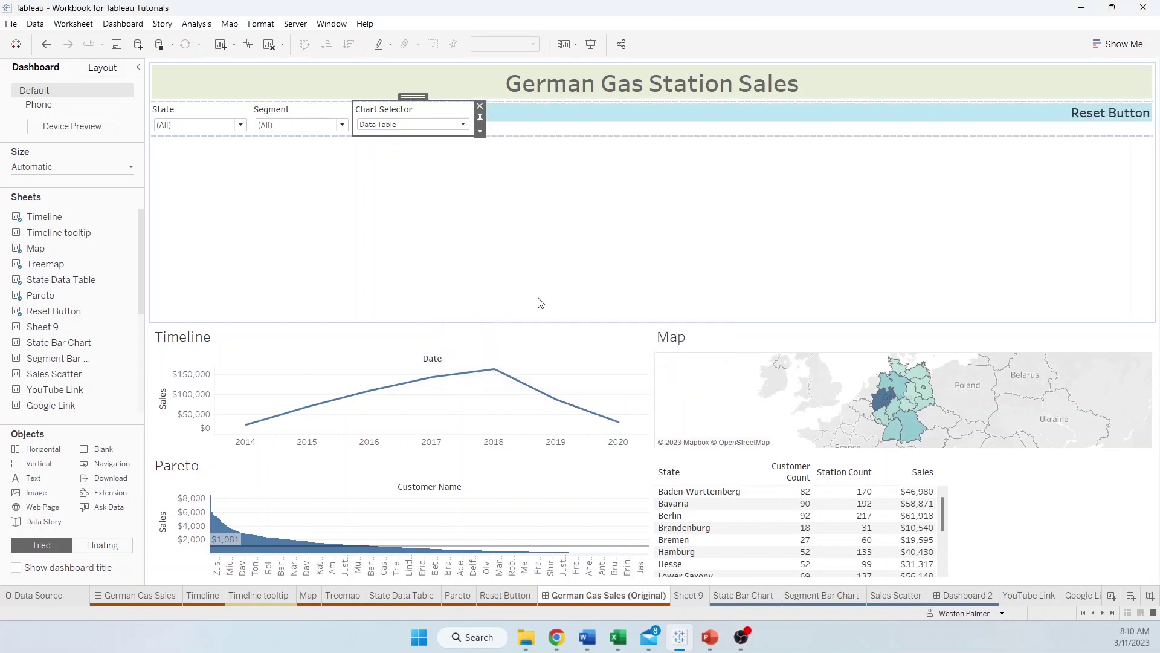
click(652, 151)
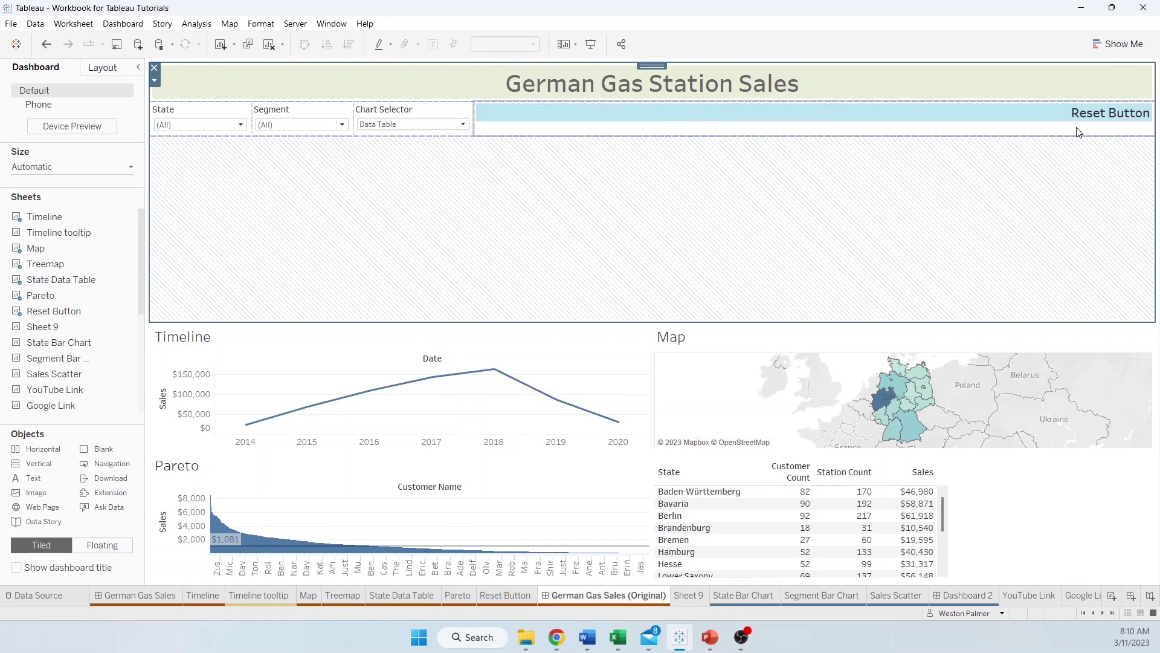
- Add a Blank object after the Reset Button in the filter row and size the Reset Button to about 149 pixels wide
click(961, 135)
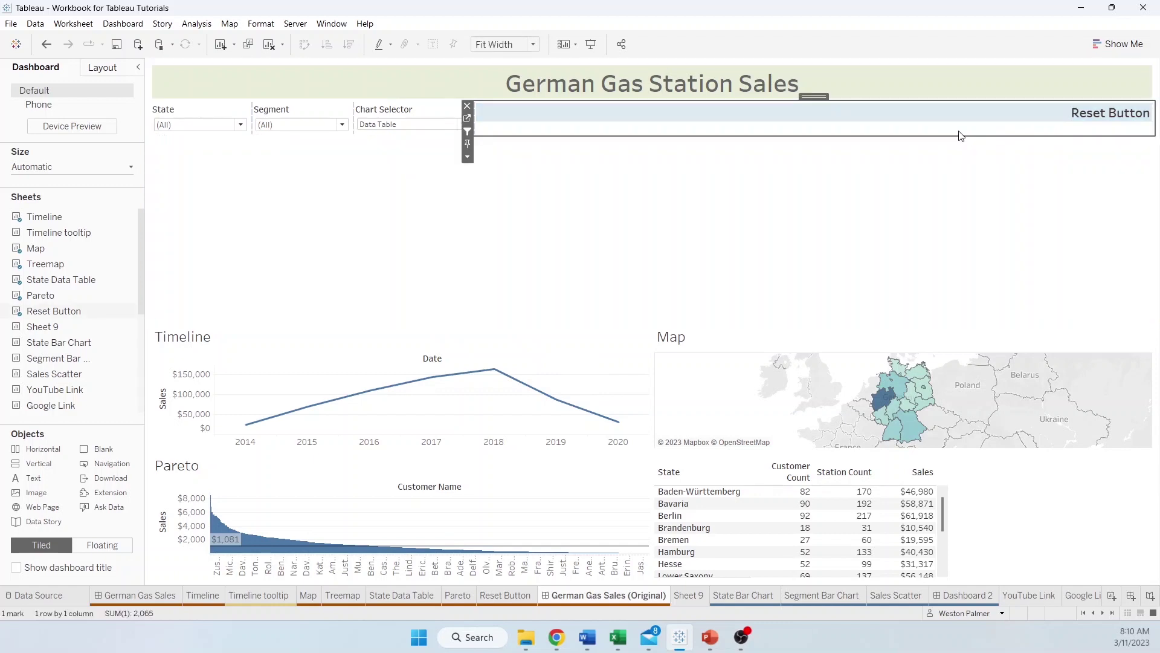
mouse_move(84, 365)
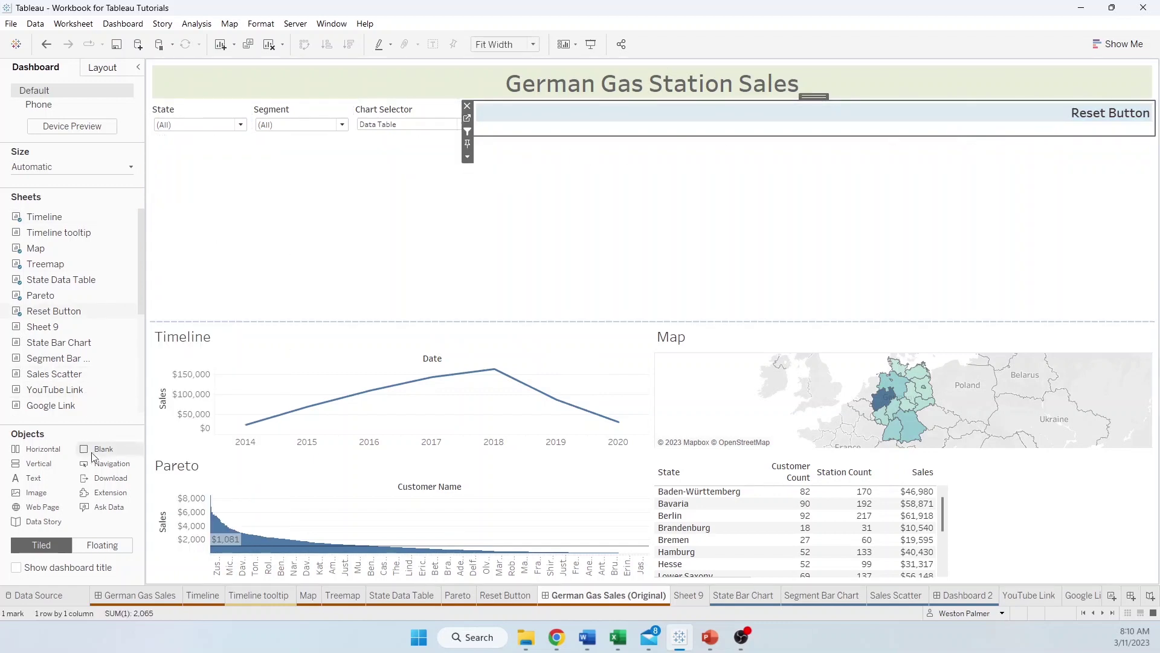
mouse_move(95, 450)
mouse_down()
mouse_move(182, 418)
mouse_move(321, 309)
mouse_move(477, 242)
mouse_move(806, 178)
mouse_move(1134, 134)
mouse_up()
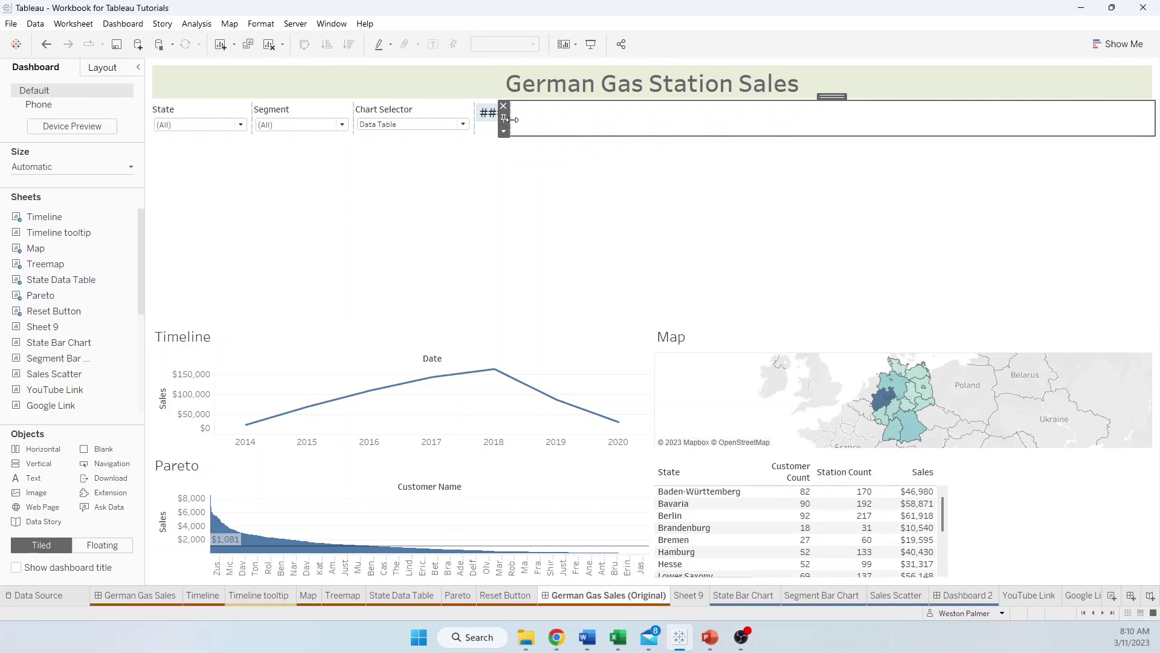
drag(511, 120, 614, 118)
drag(614, 117, 561, 121)
click(536, 175)
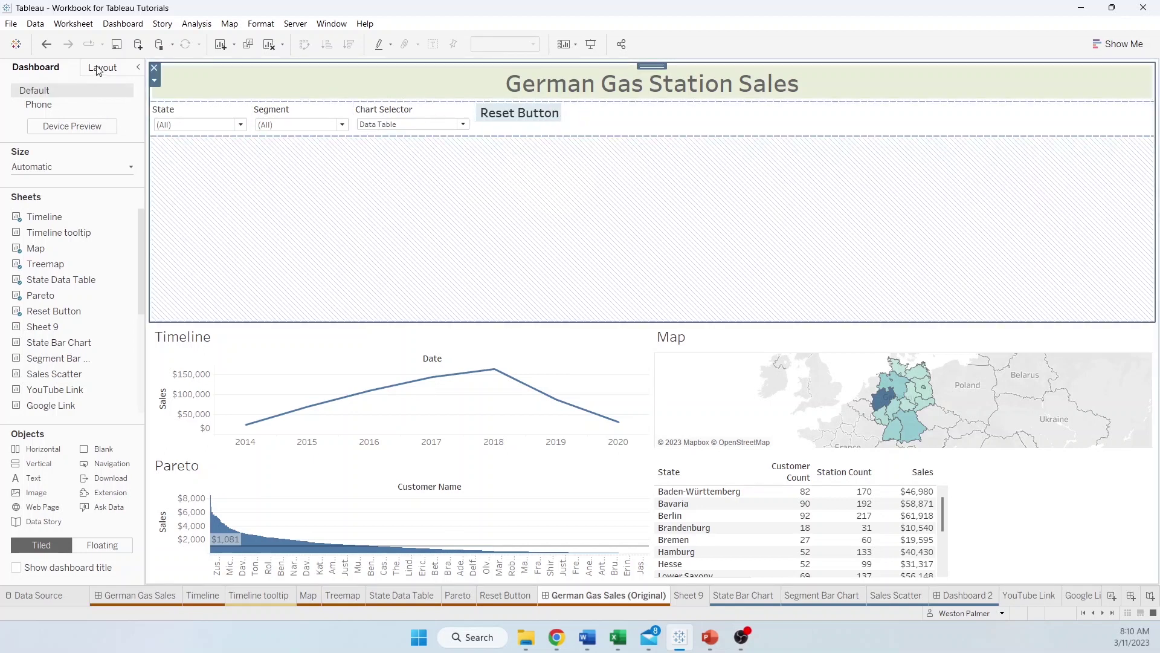
- Set the Reset Button sheet's fit to Entire View
click(99, 71)
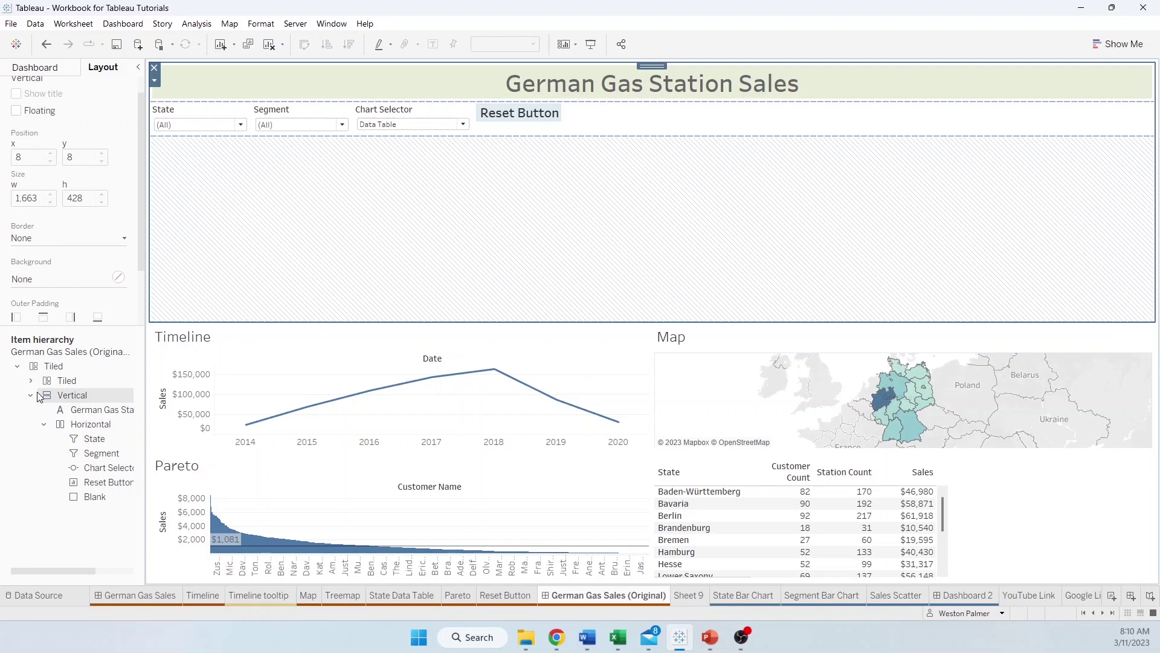
click(96, 426)
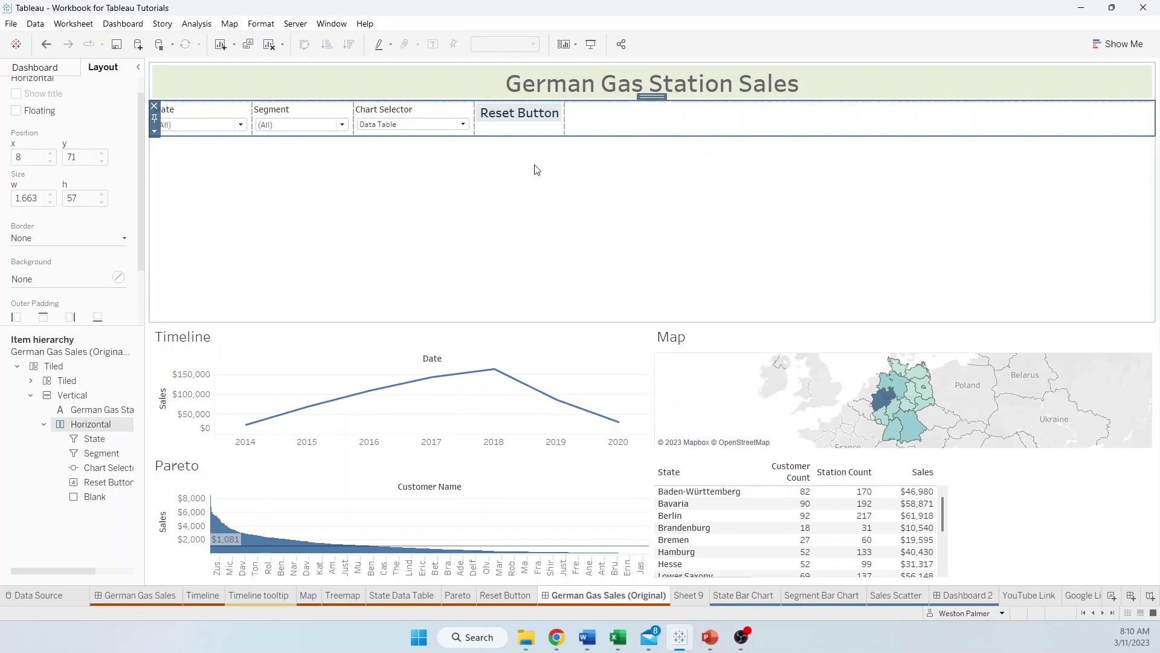
click(534, 134)
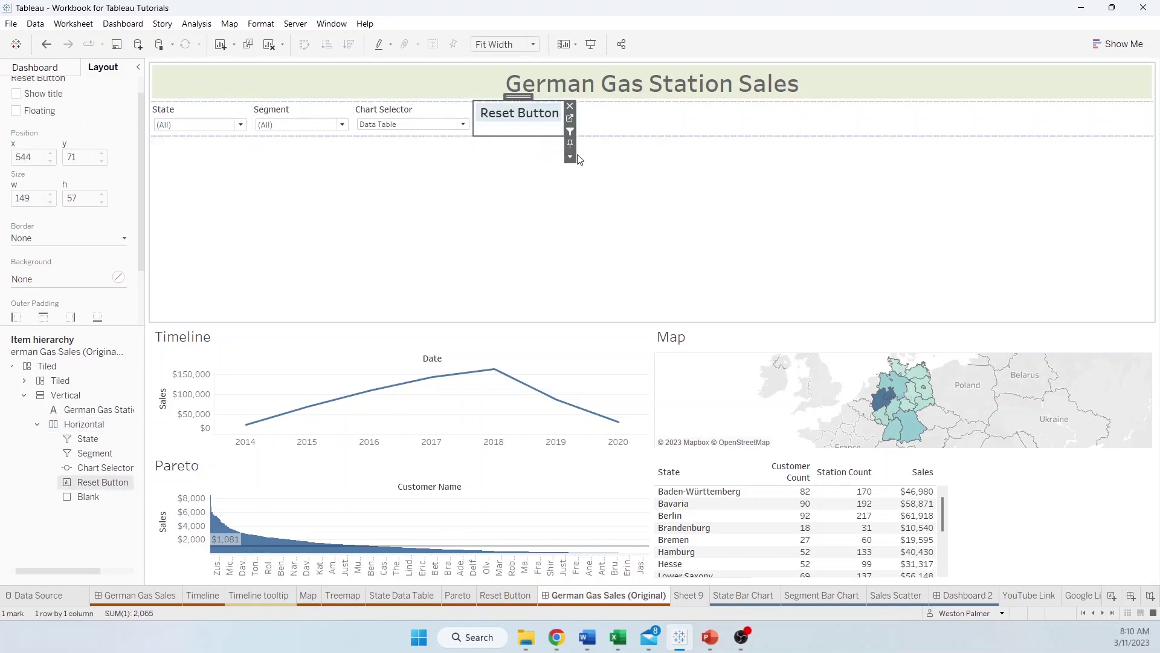
click(571, 156)
mouse_move(604, 202)
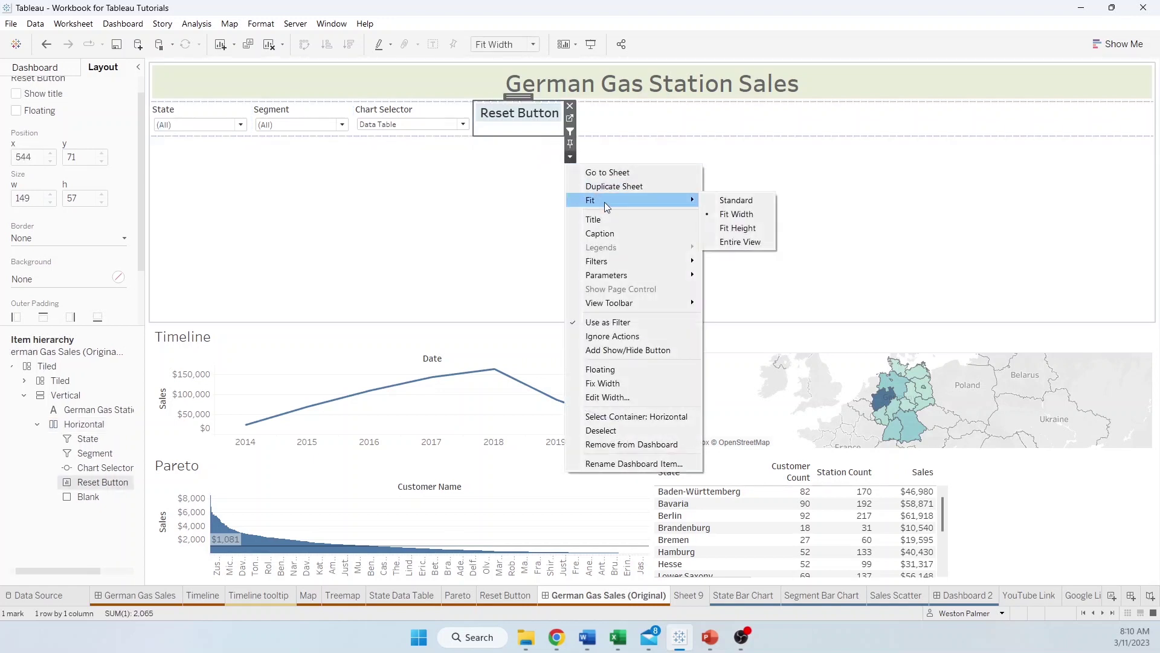
click(759, 241)
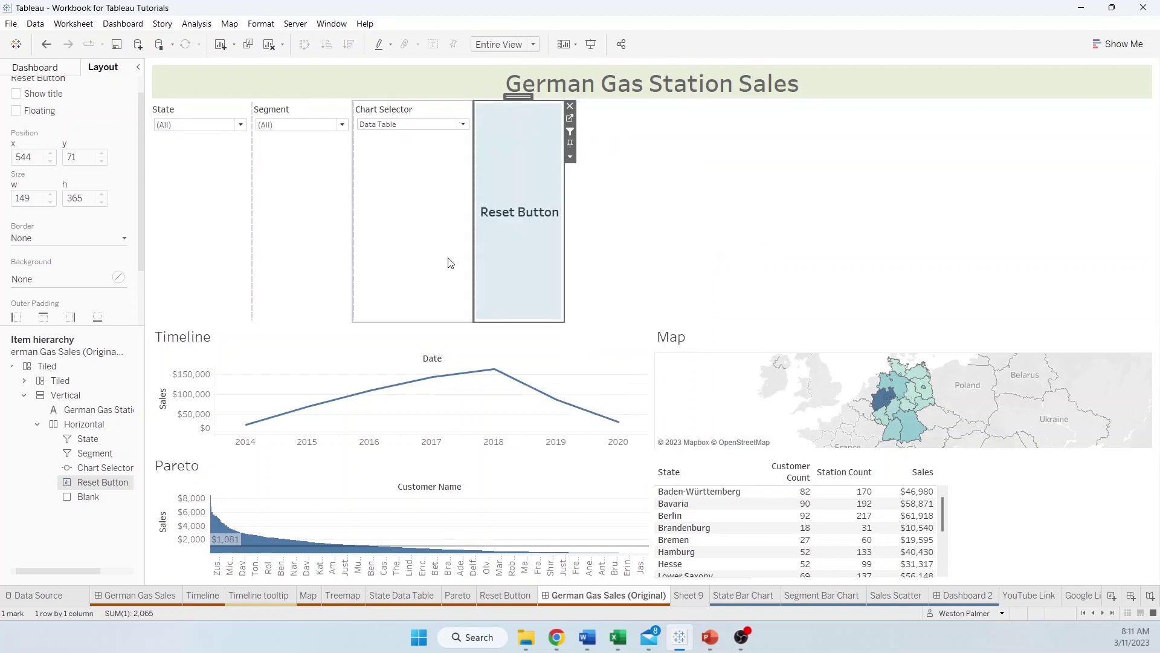
- Set the height of the Horizontal container holding the filters to 60 pixels
click(84, 425)
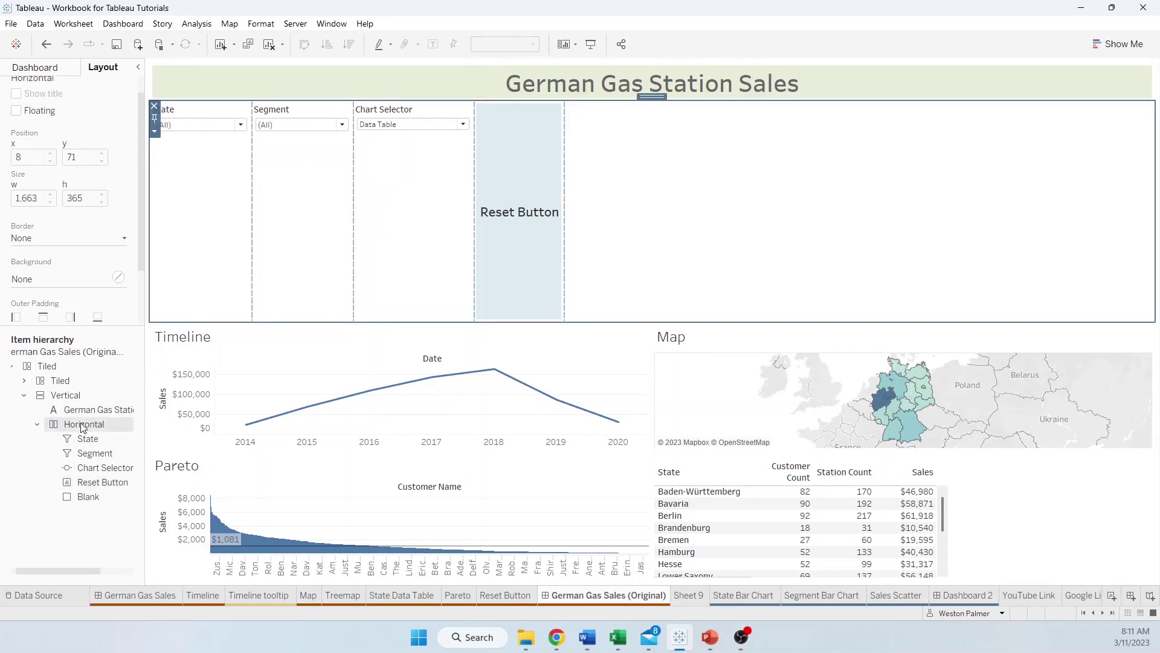
click(154, 131)
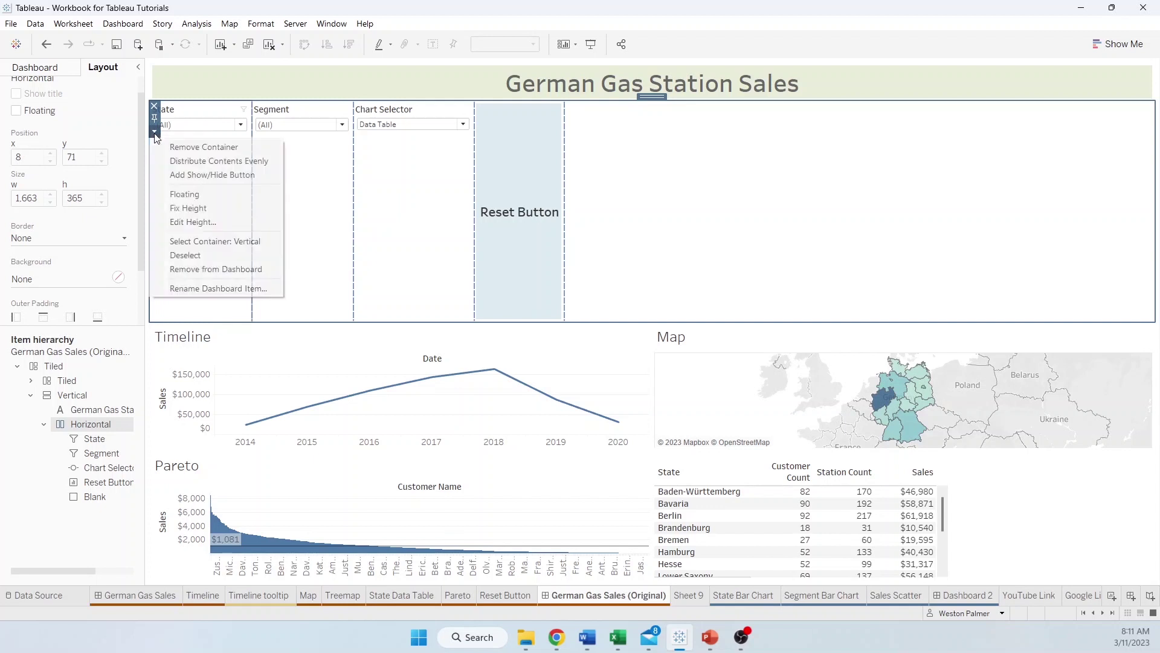
click(212, 230)
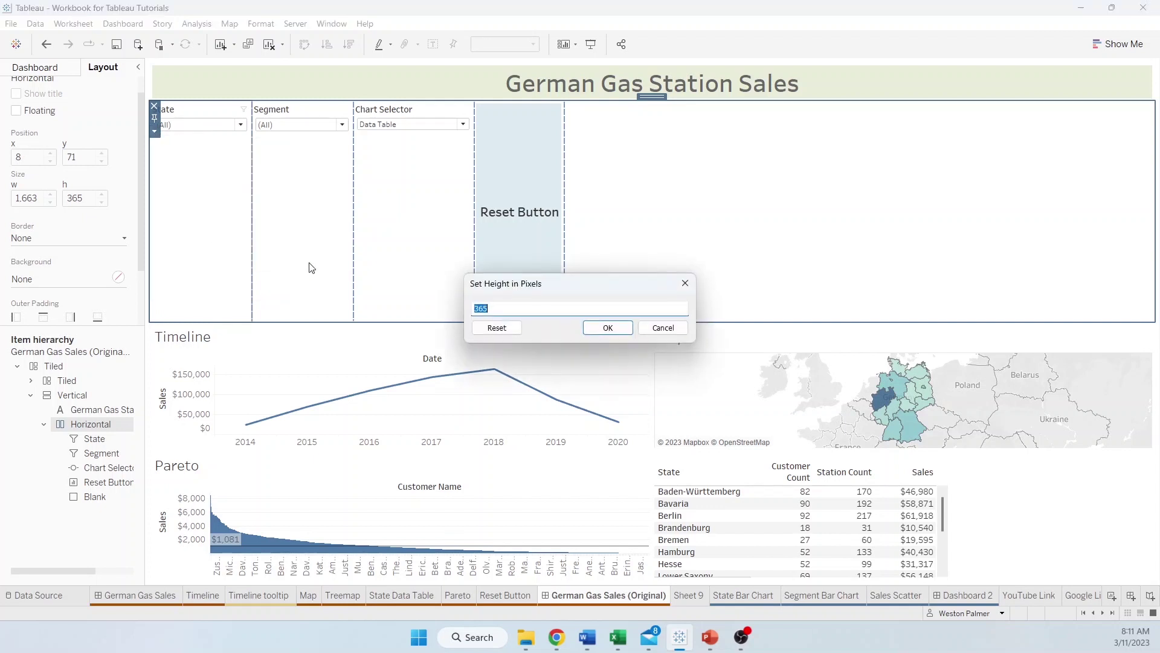
text(60)
key(Return)
click(570, 134)
click(603, 132)
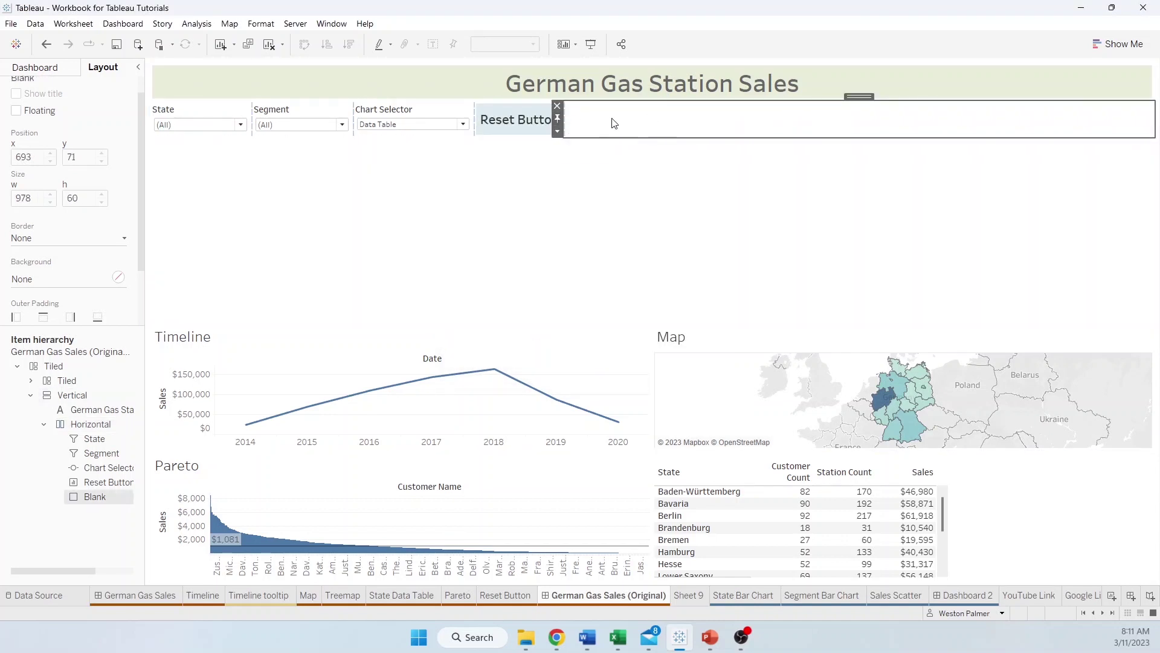
- Add a new Horizontal container inside the Vertical container, in the empty area below the filter row
click(101, 424)
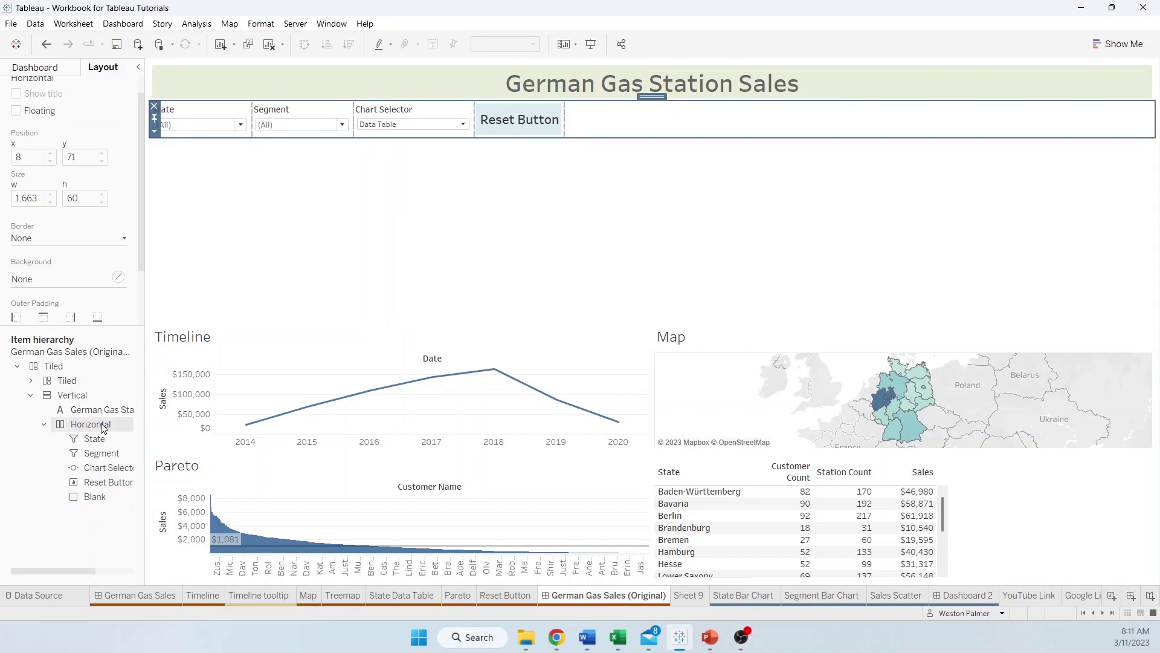
click(272, 342)
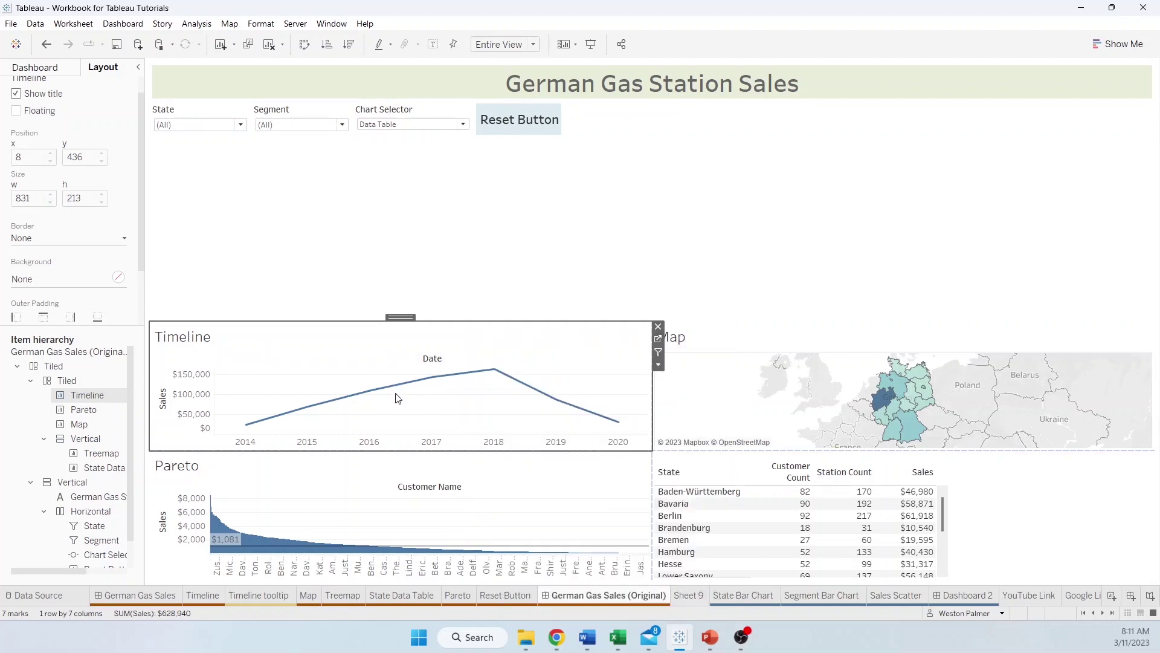
click(305, 202)
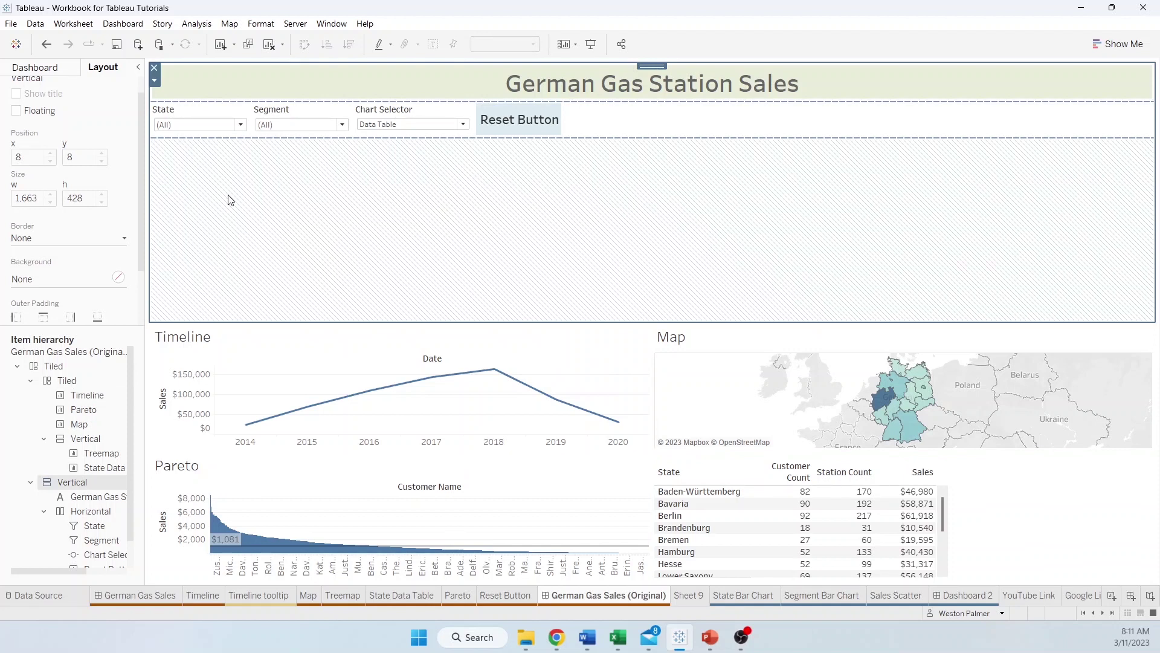
click(42, 70)
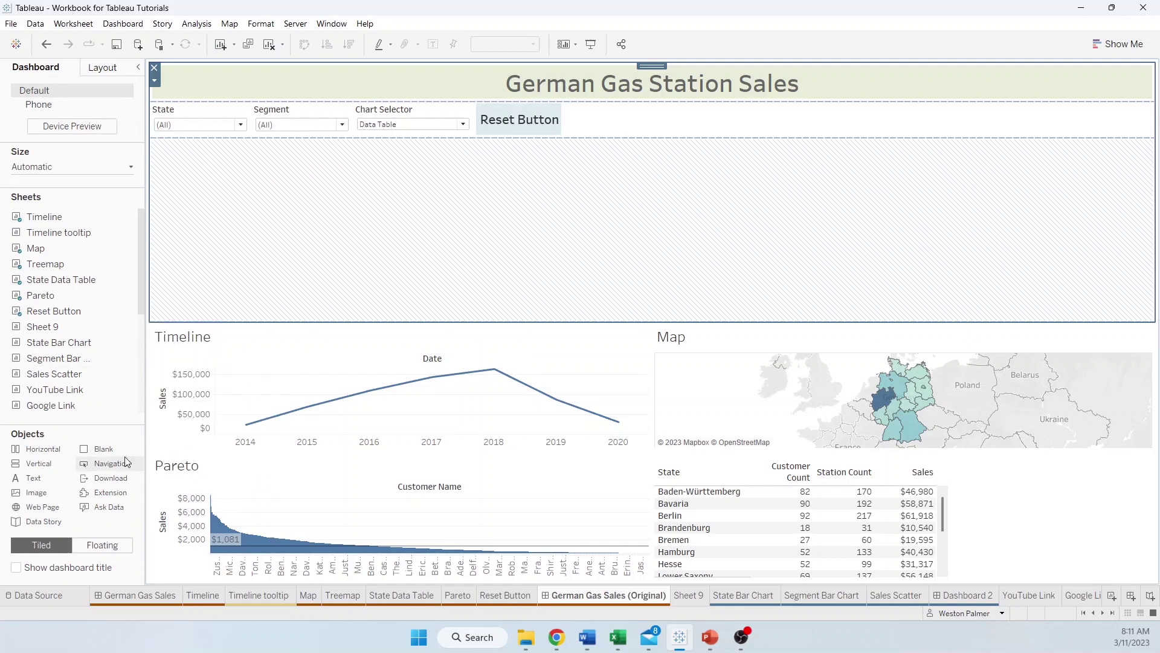
drag(49, 457, 411, 259)
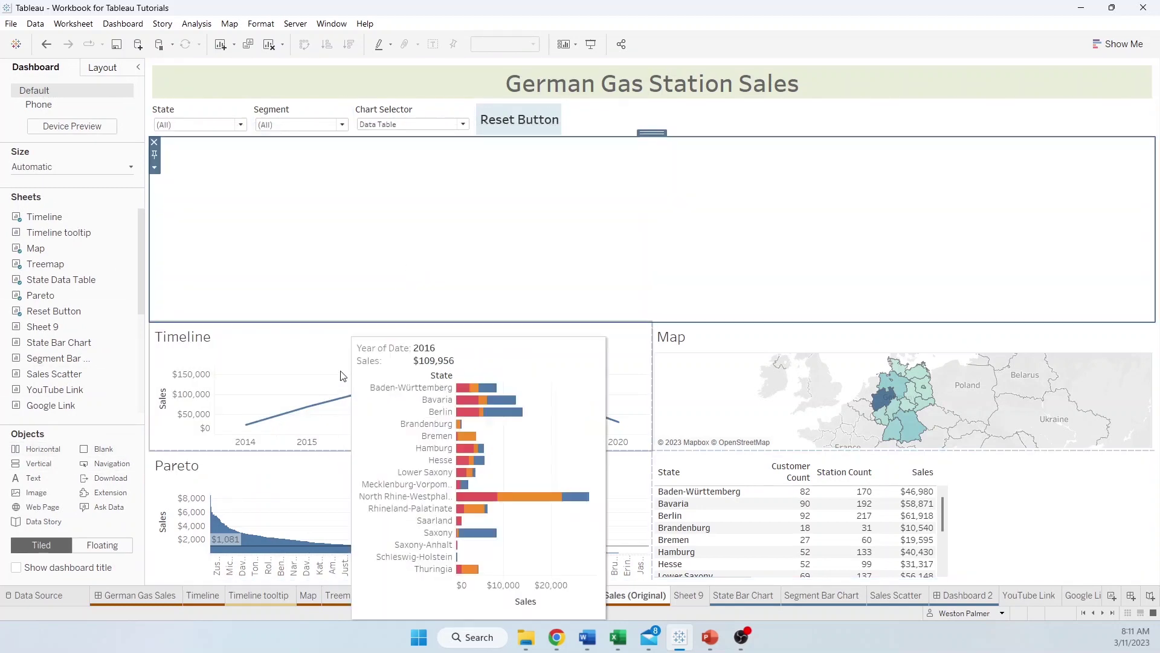
- Move the Timeline sheet into the new Horizontal container and place the Pareto sheet to its right
click(352, 341)
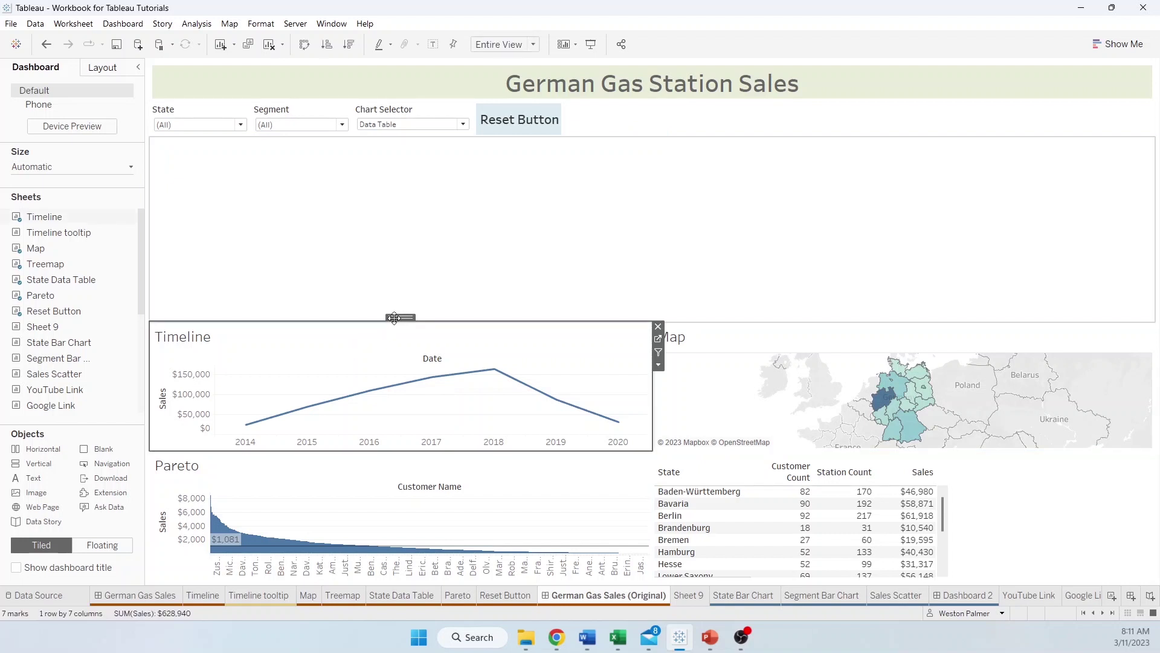
drag(395, 317, 398, 255)
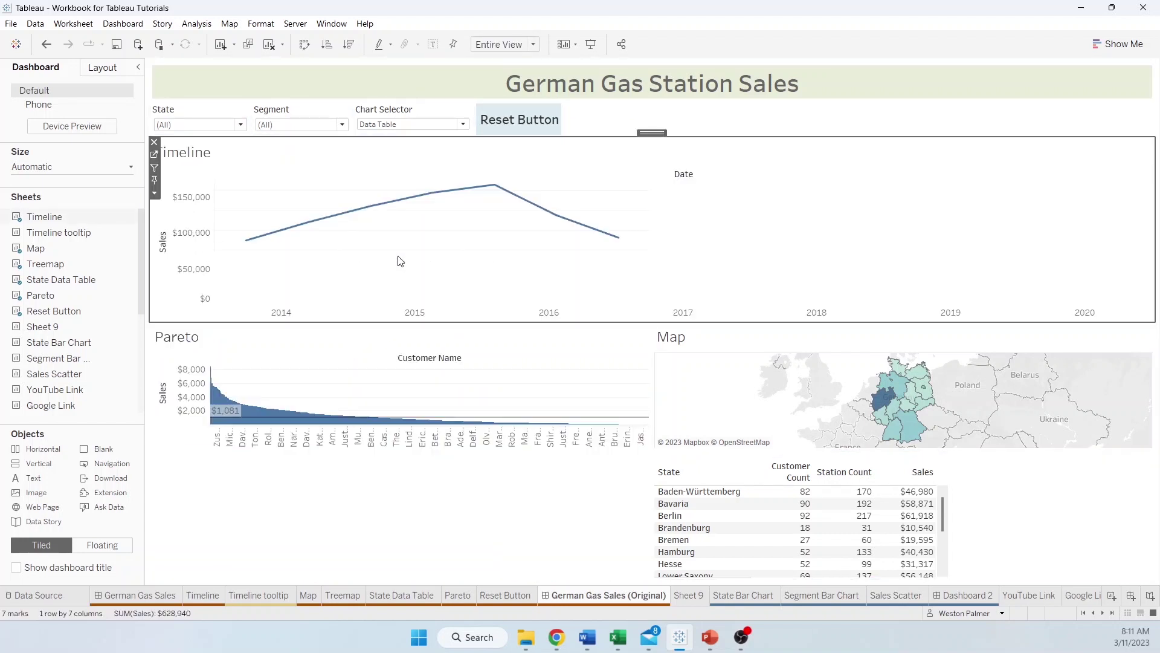
click(366, 349)
key(Delete)
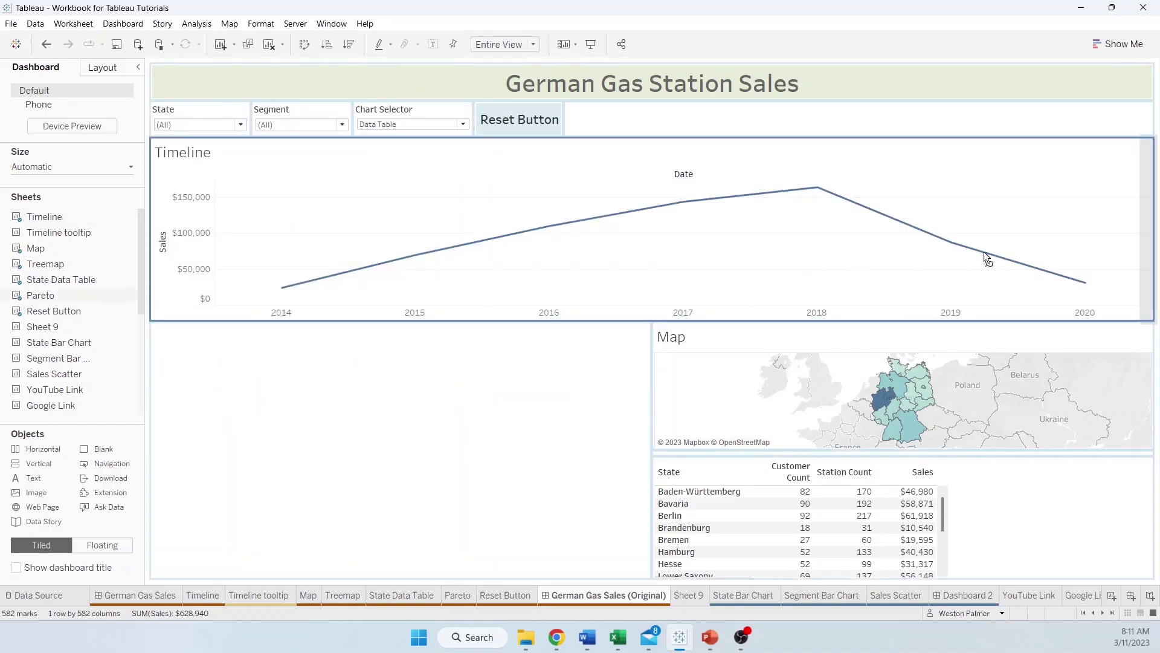
key(ctrl+z)
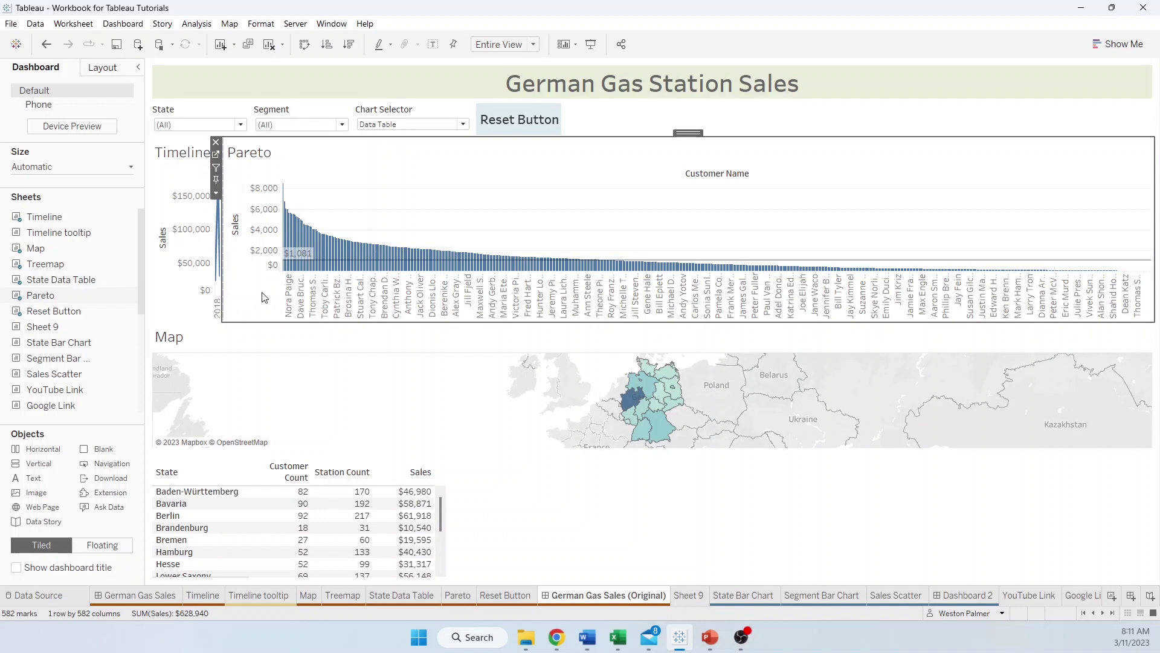
- Set the Timeline sheet's width to 500 pixels
click(181, 317)
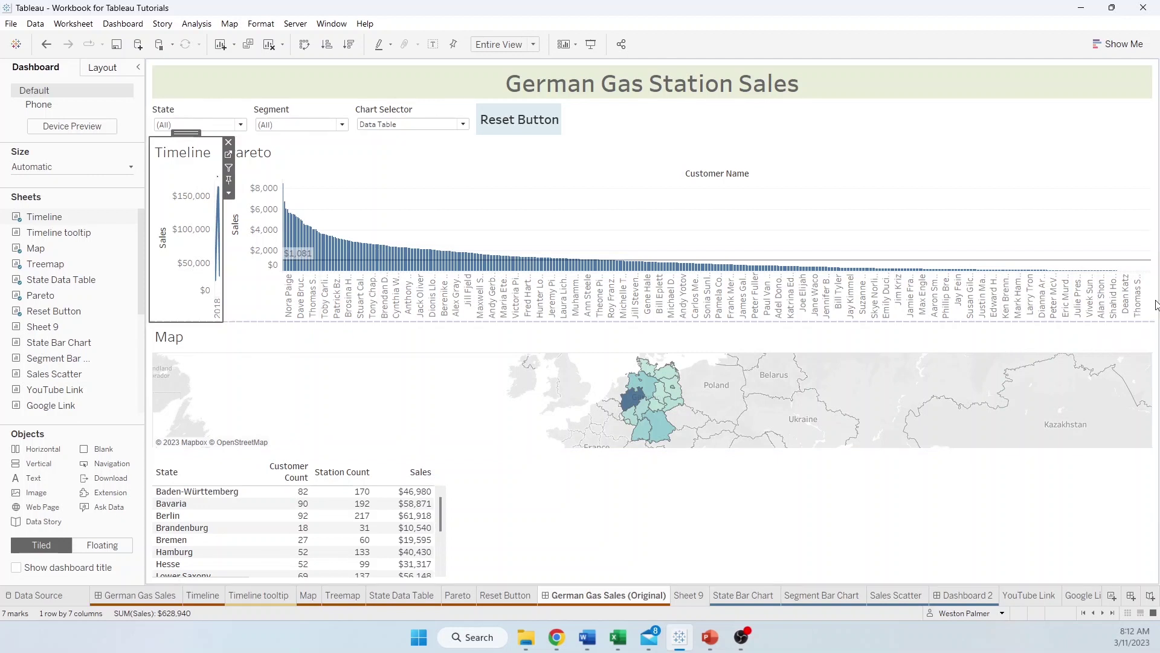
click(229, 194)
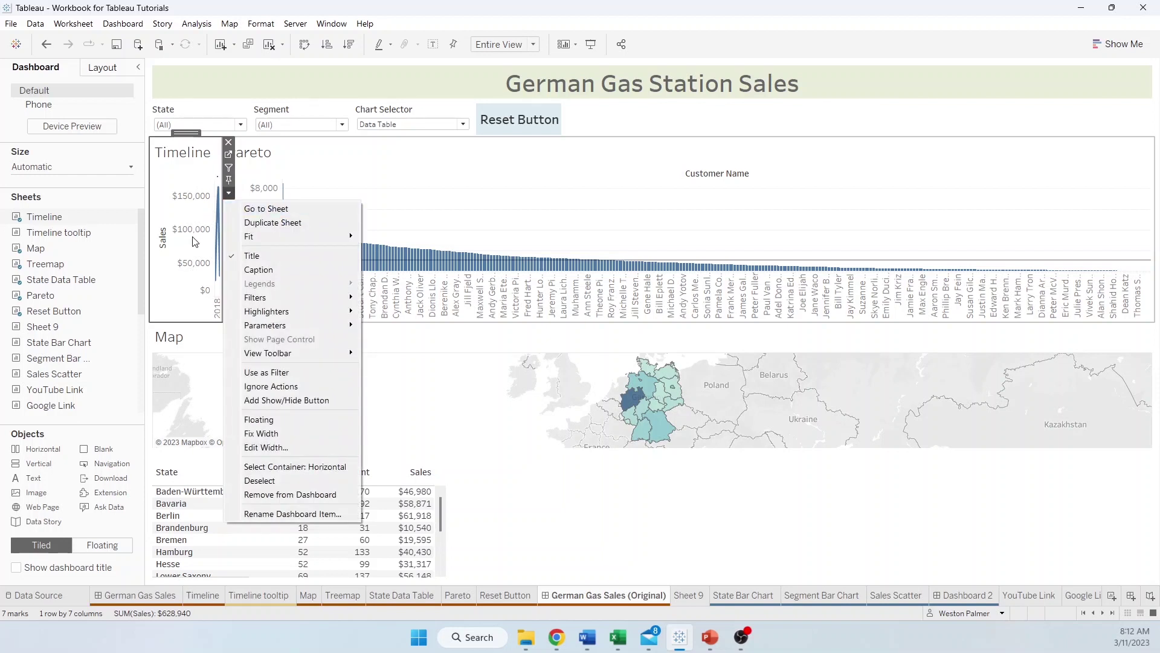
click(285, 443)
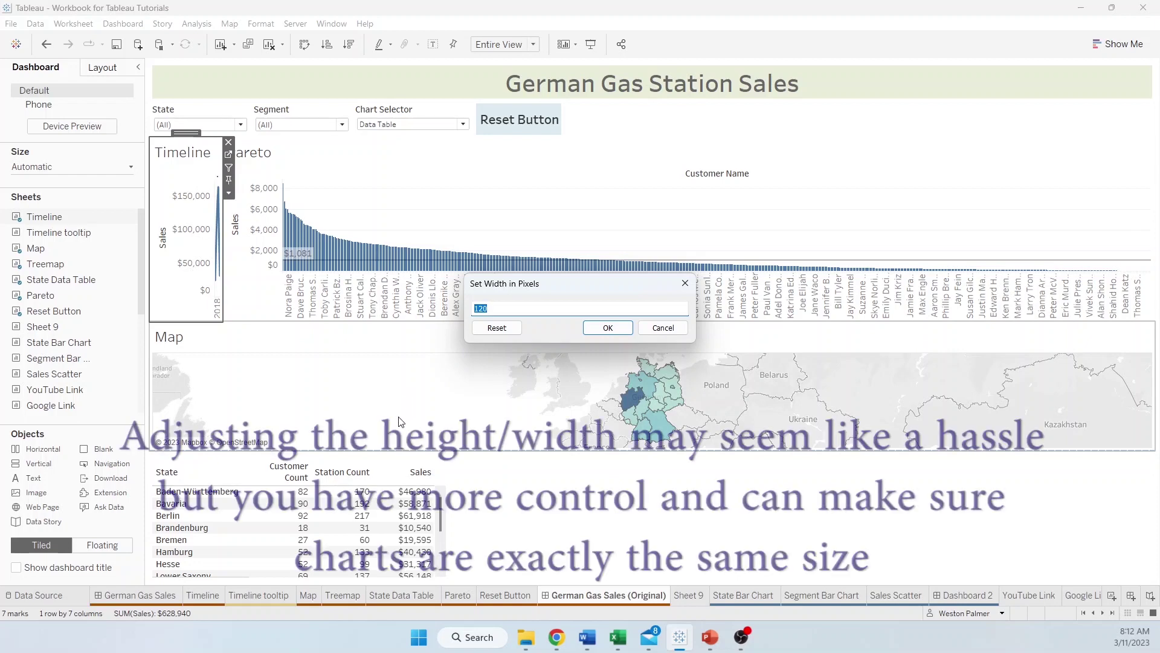
text(500)
key(Return)
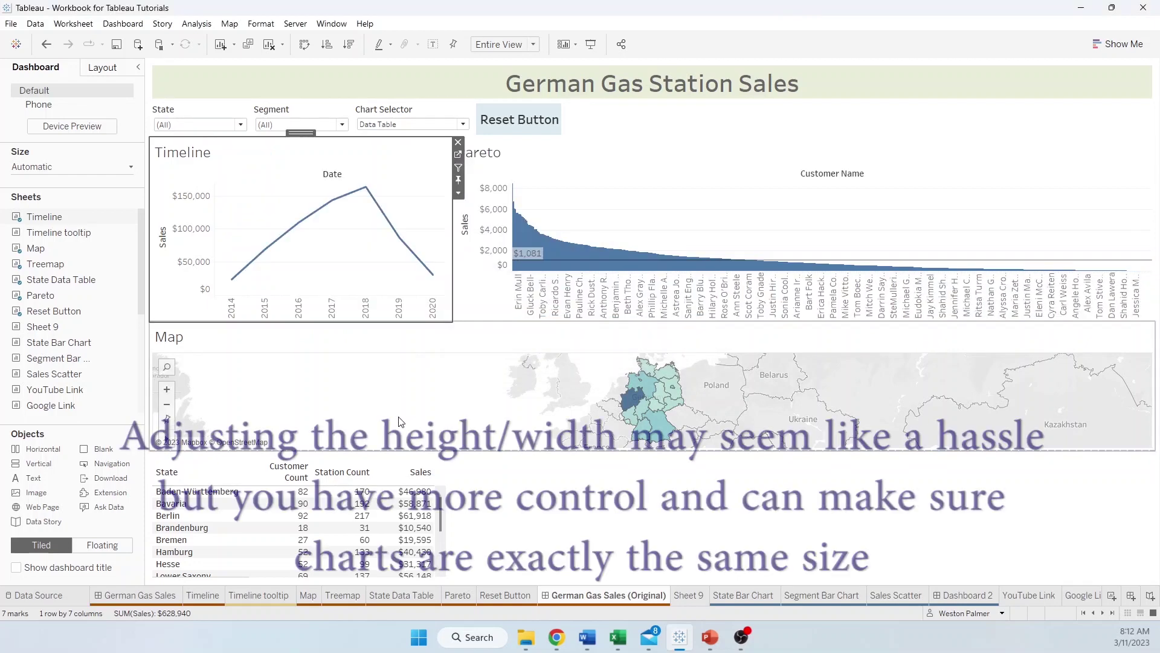
- Widen the Timeline sheet to about 800 pixels so it shares the row almost evenly with the Pareto sheet
click(459, 194)
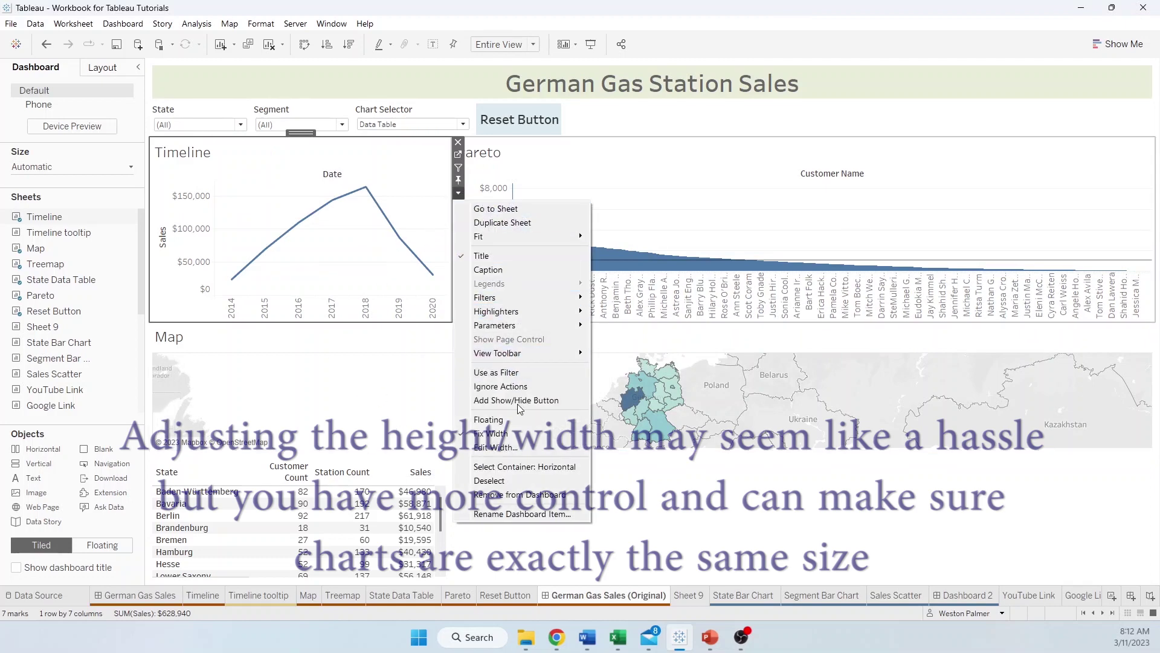
click(524, 446)
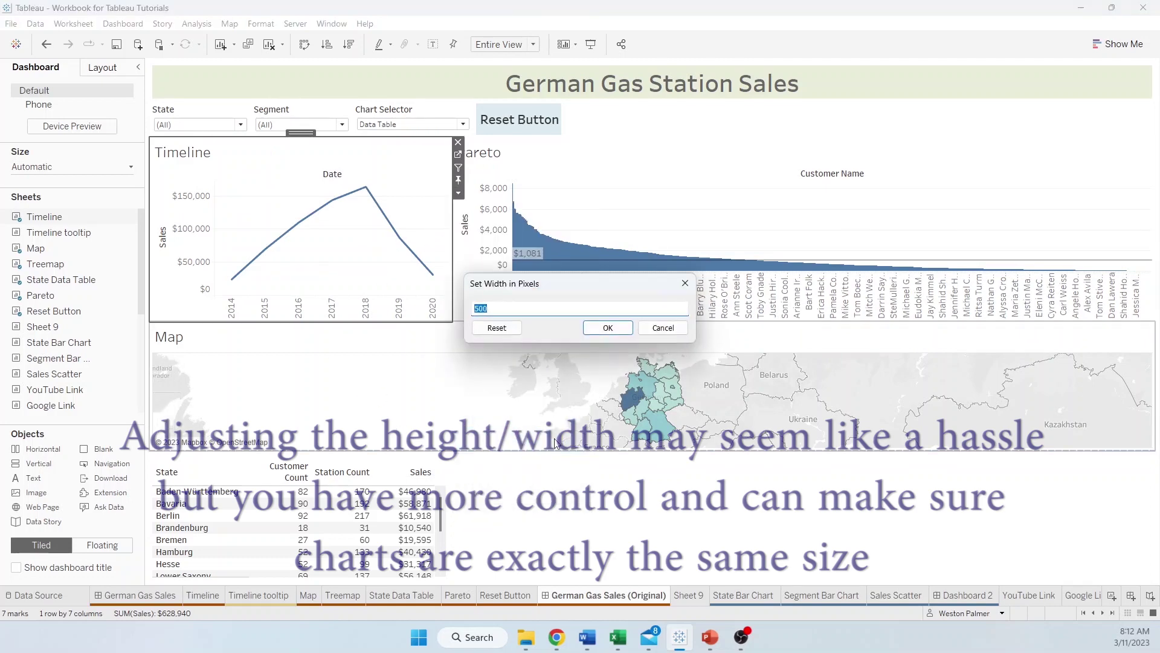
text(8)
key(Return)
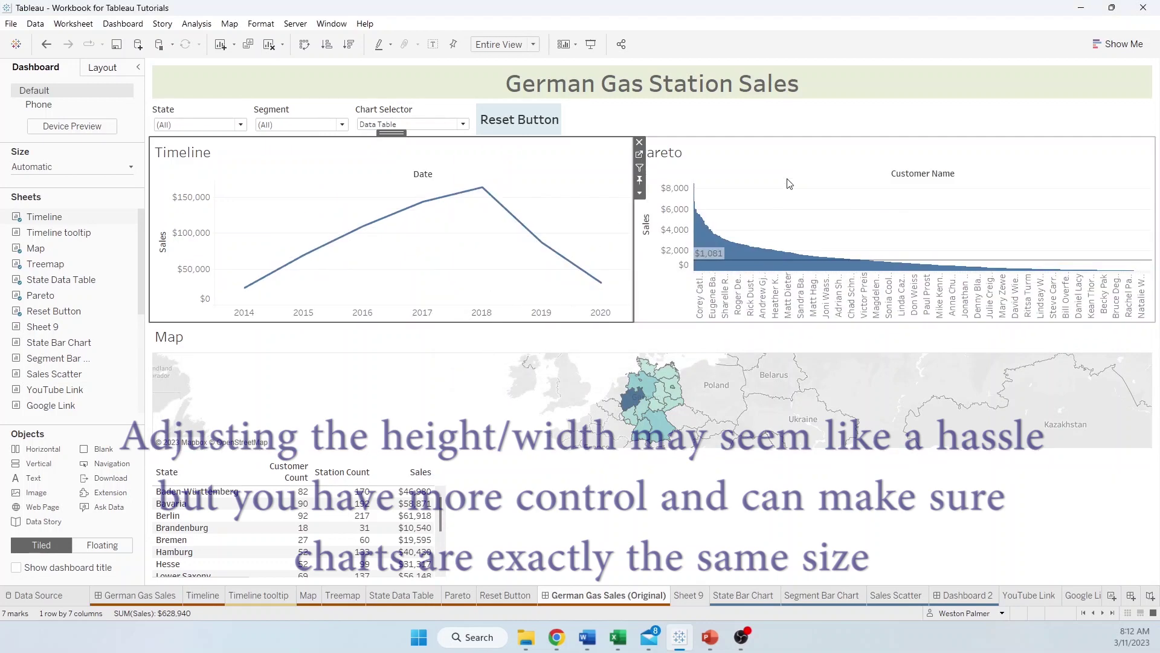
click(795, 161)
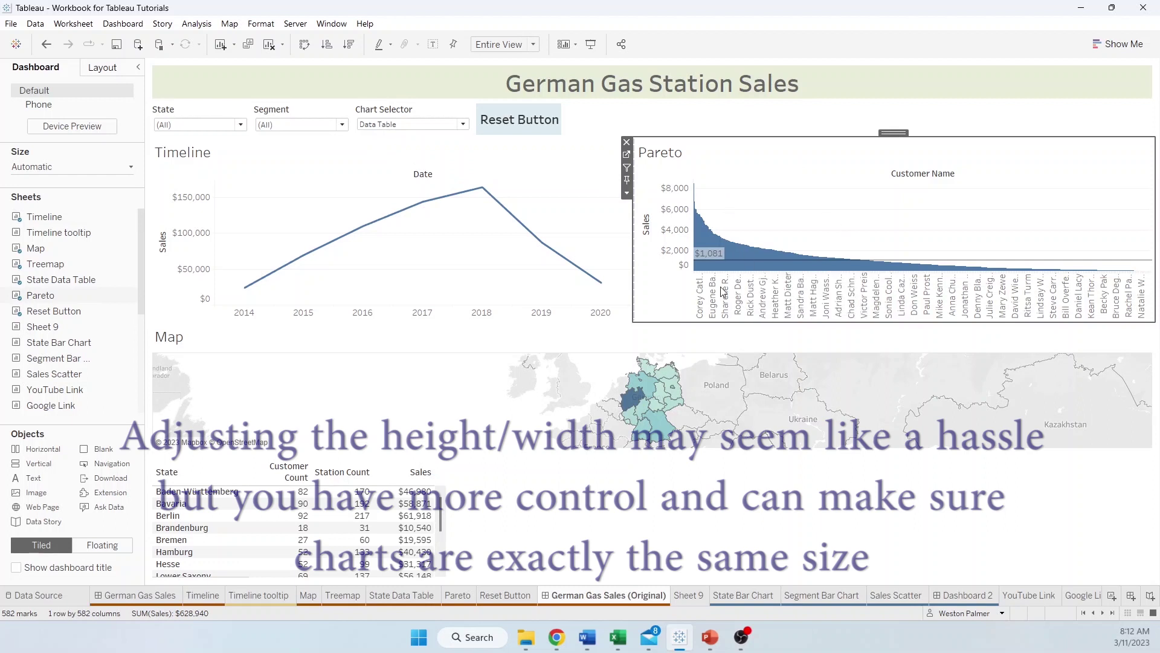
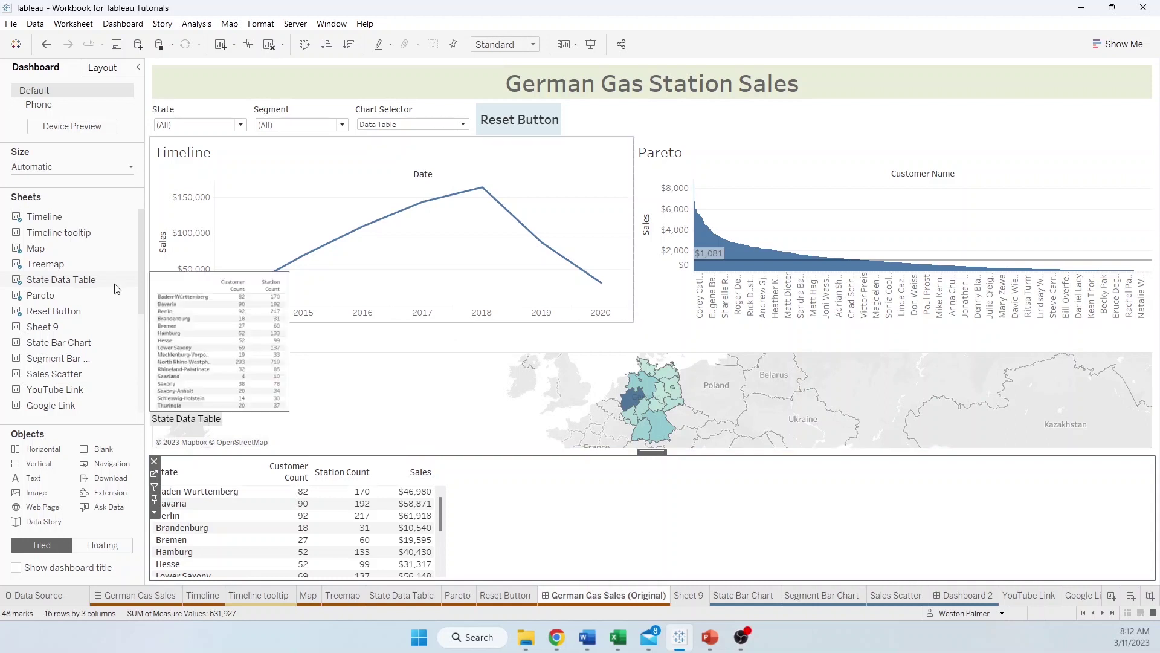
- Collapse both Horizontal containers in the item hierarchy and add a new Horizontal container between the Timeline and Pareto row and the Map
drag(36, 451, 267, 338)
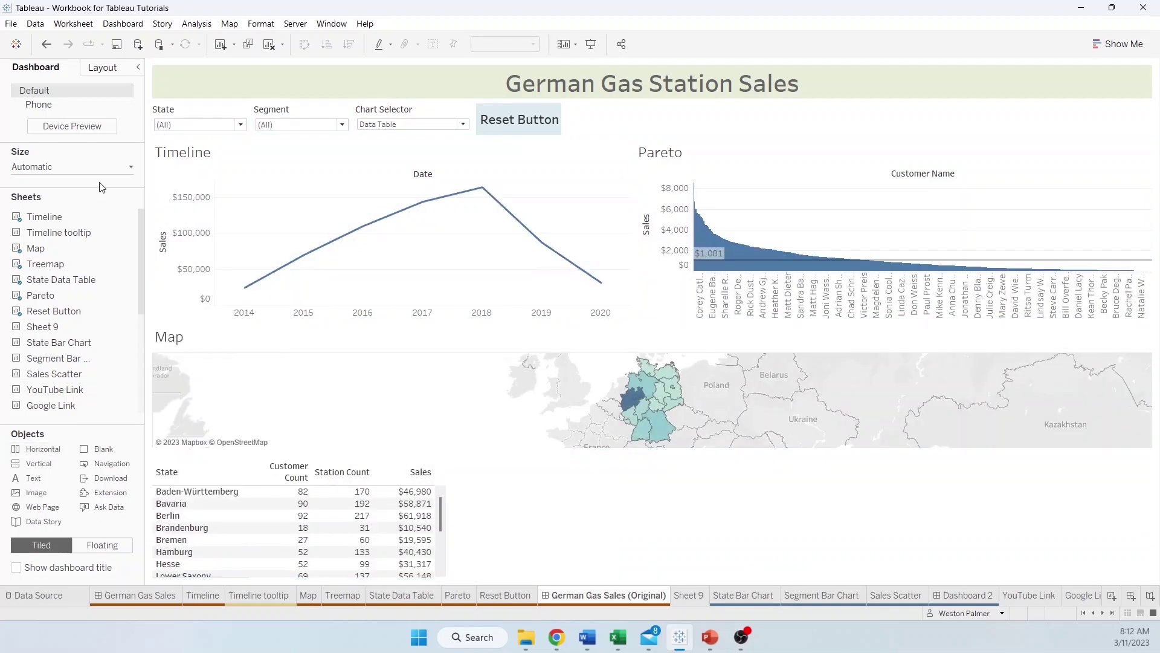
click(92, 68)
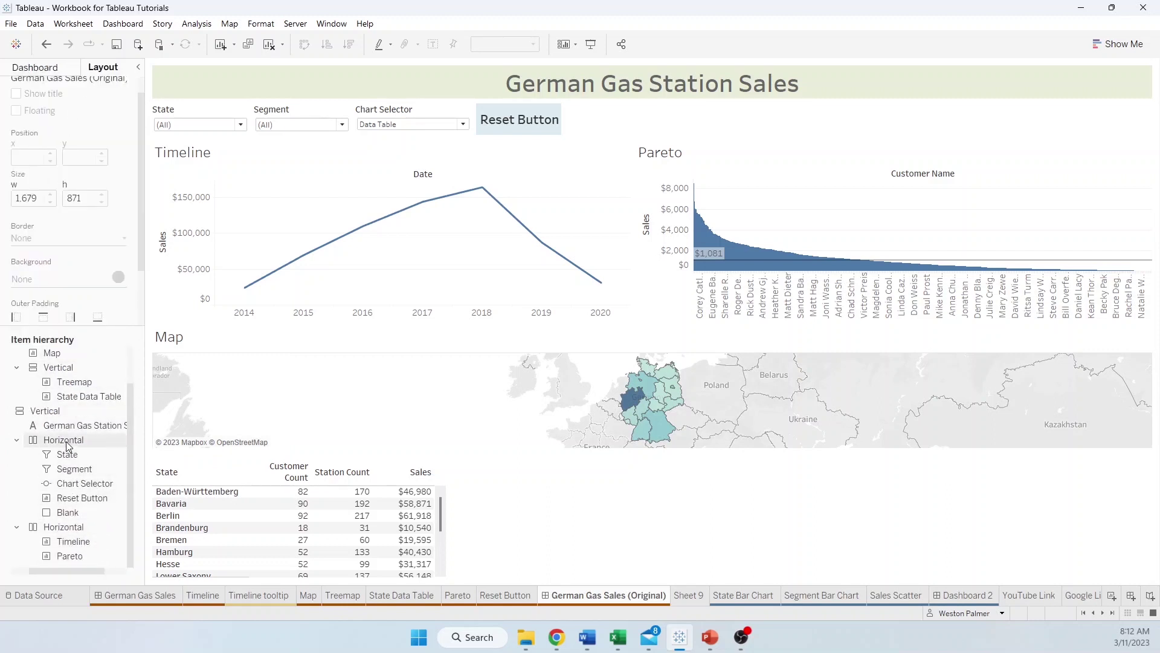
click(16, 440)
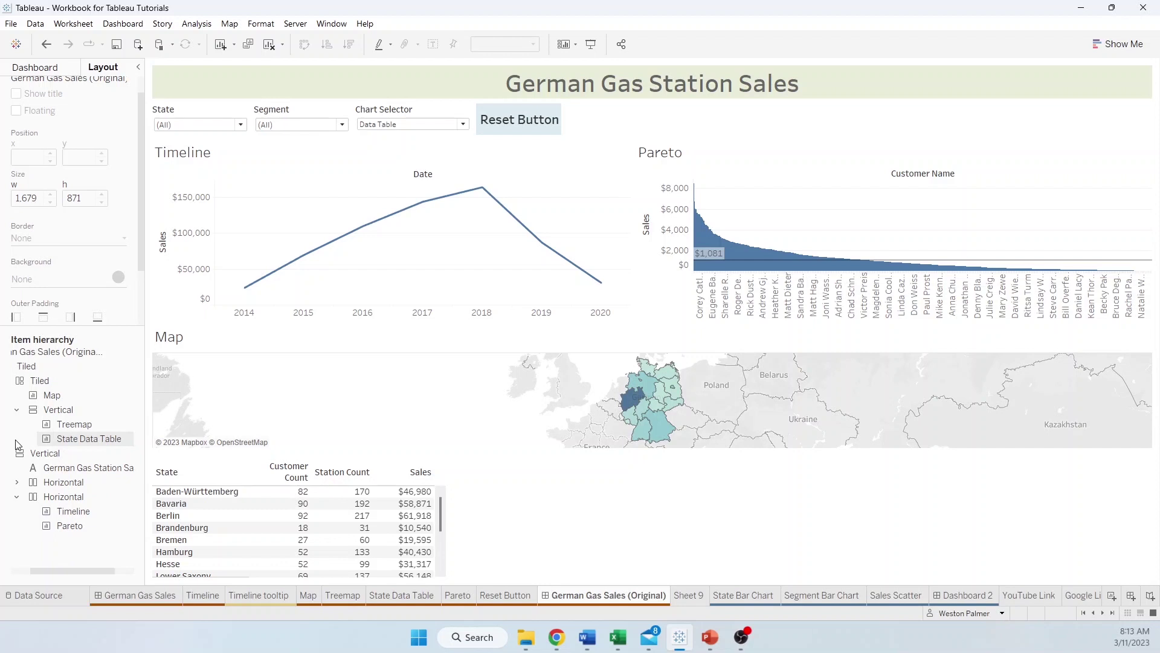
click(16, 497)
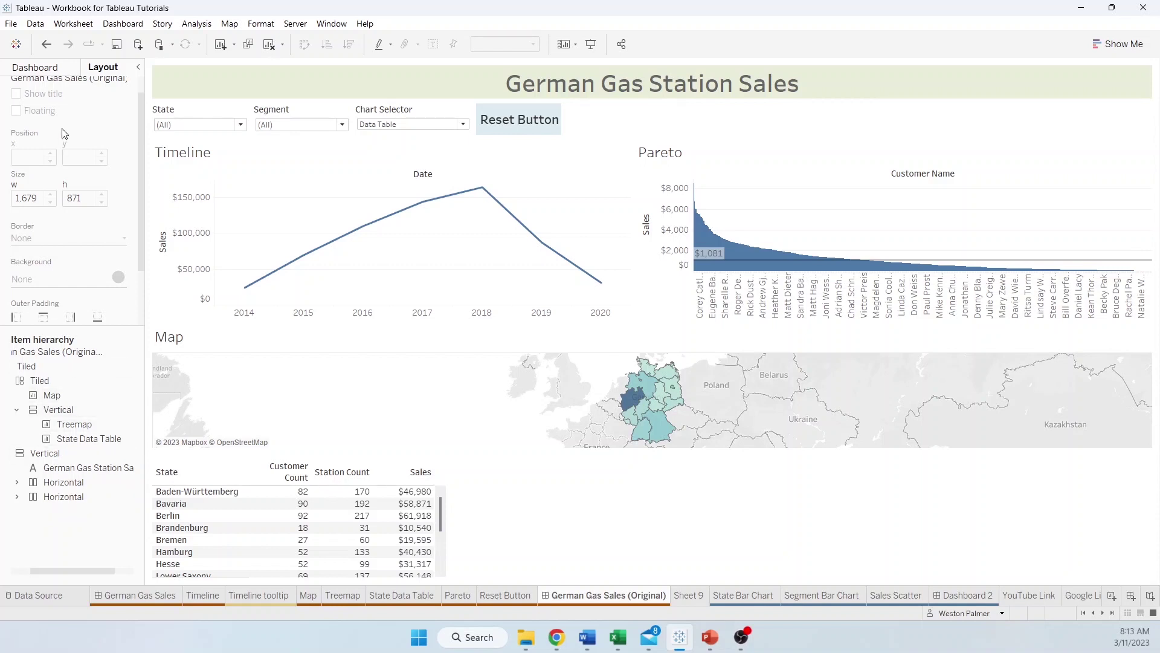
click(54, 68)
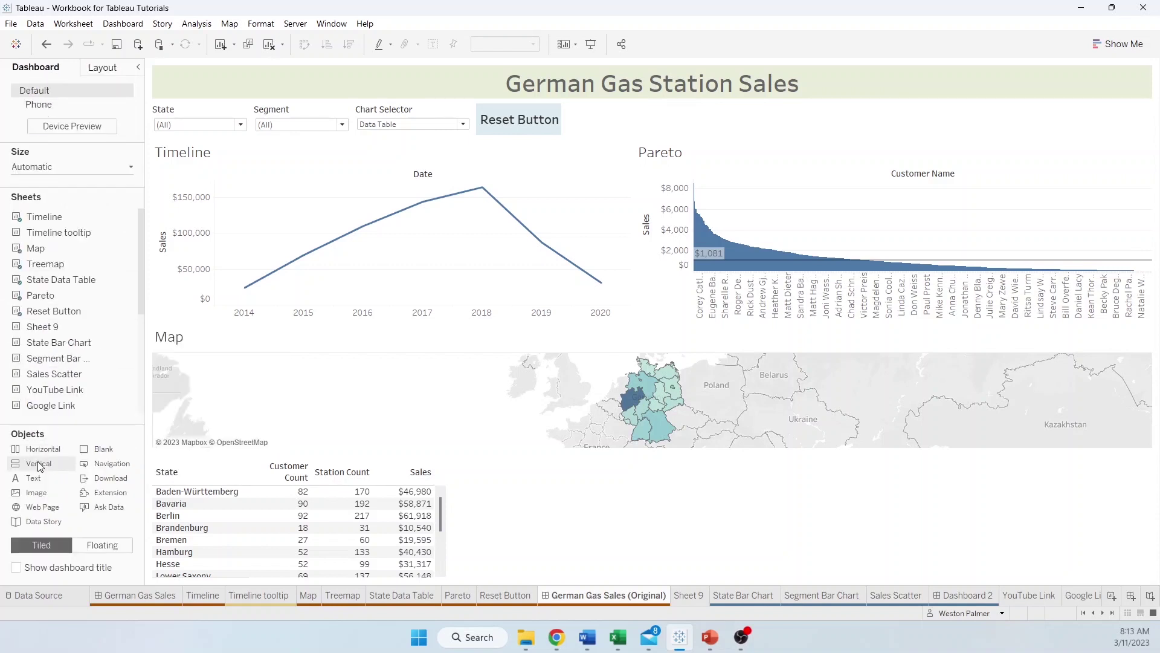
drag(53, 448, 363, 346)
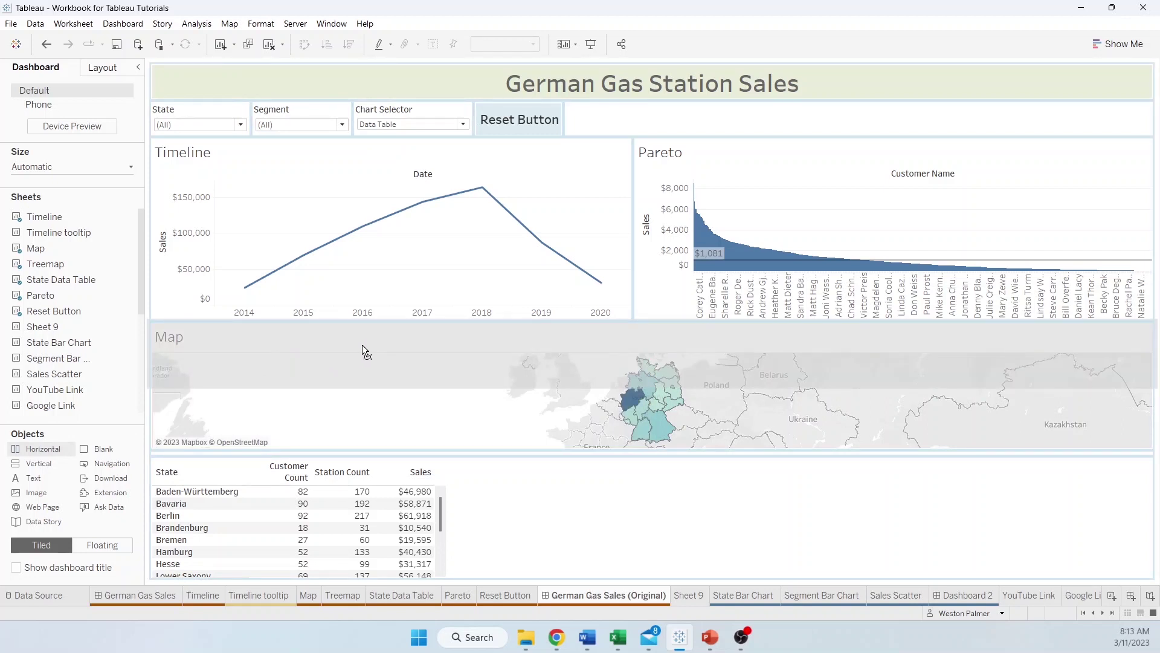
drag(363, 346, 383, 328)
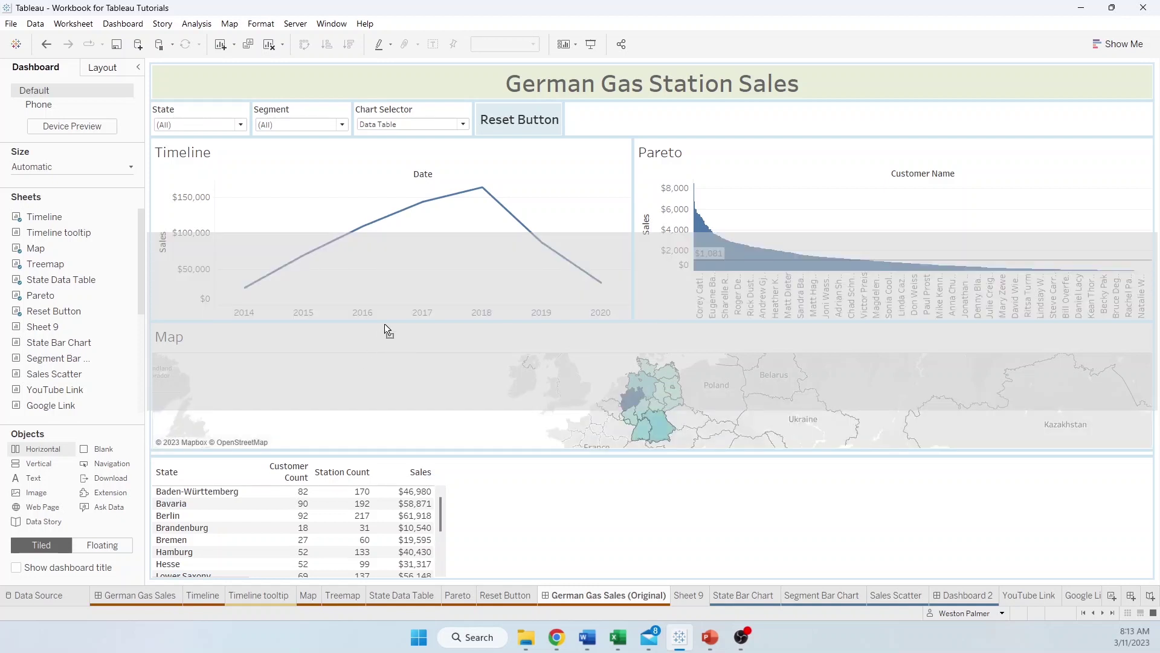
drag(386, 323, 385, 324)
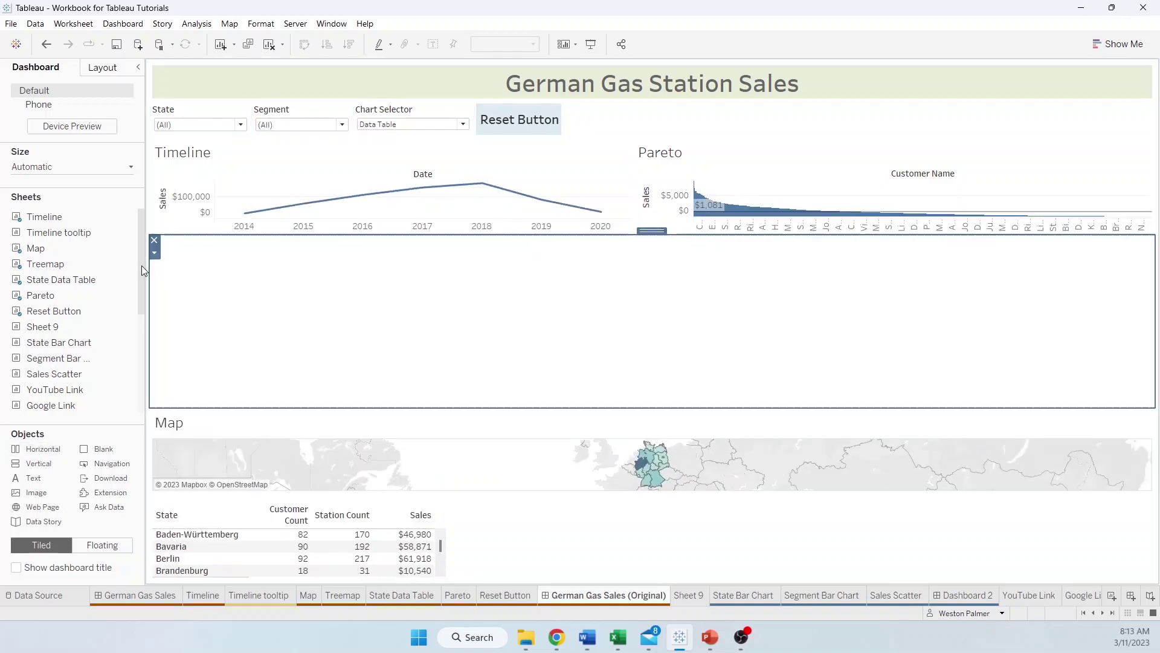
- Move the new empty Horizontal container into the Vertical container, directly below the filter row
click(104, 68)
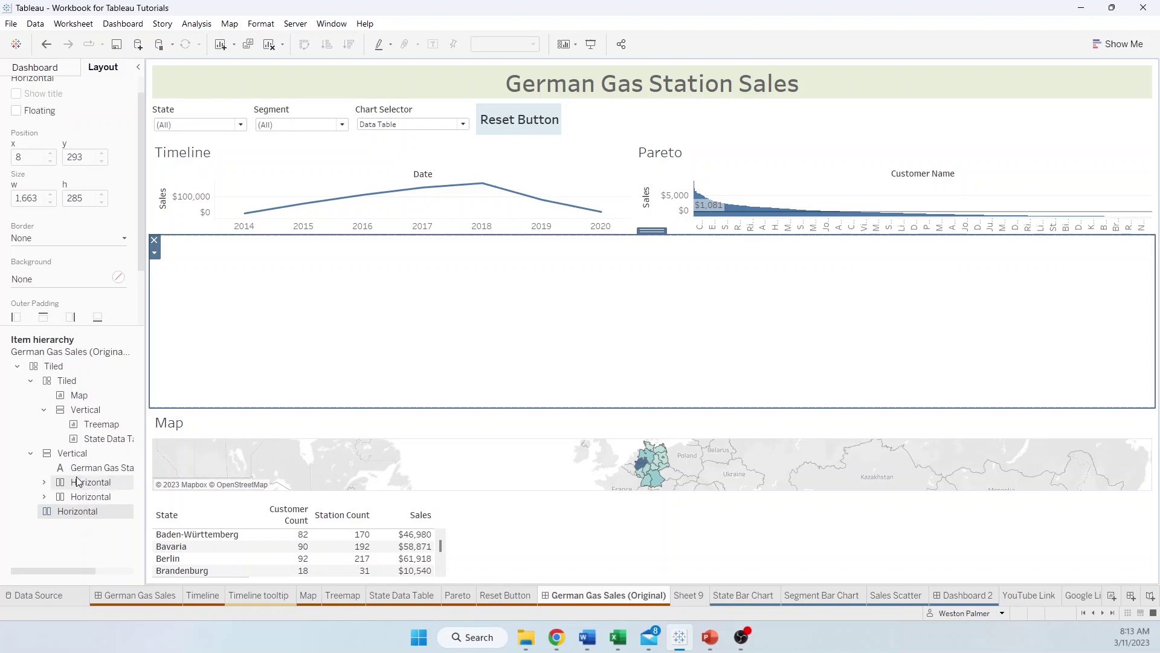
click(55, 67)
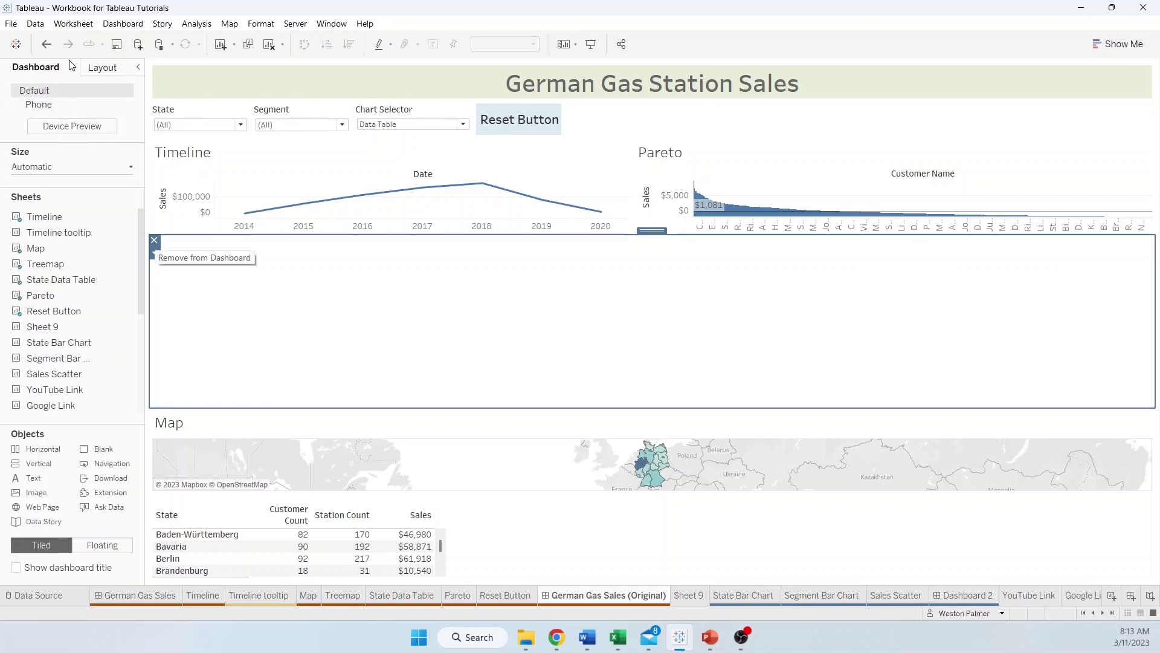
click(108, 68)
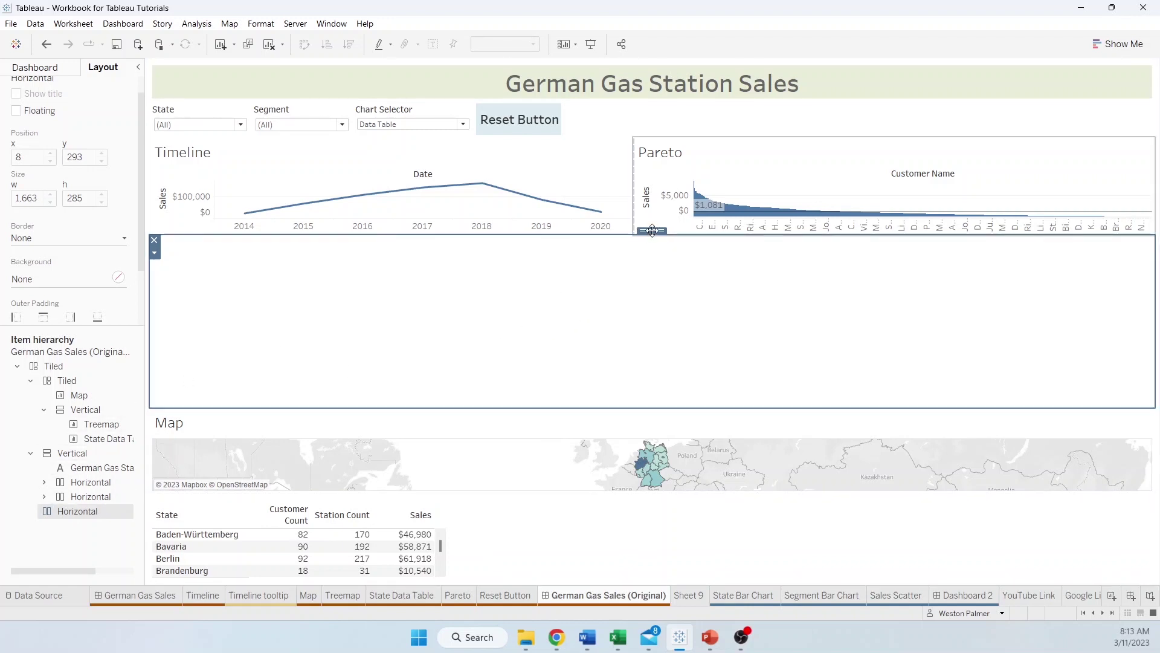
drag(652, 231, 644, 139)
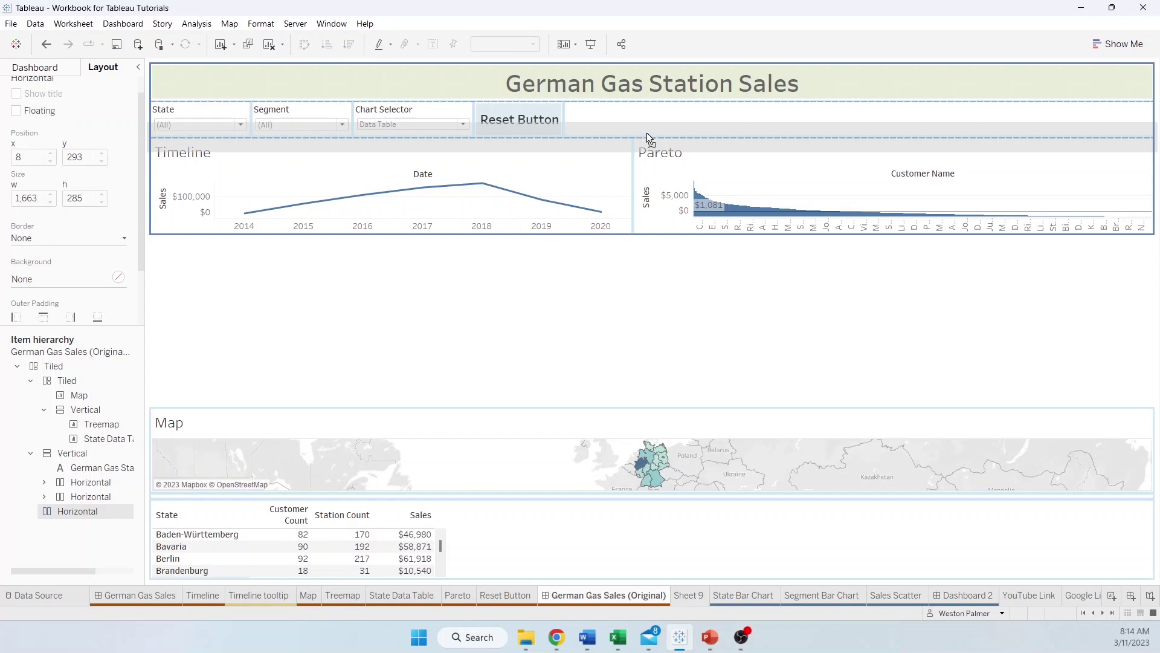
drag(652, 106, 653, 133)
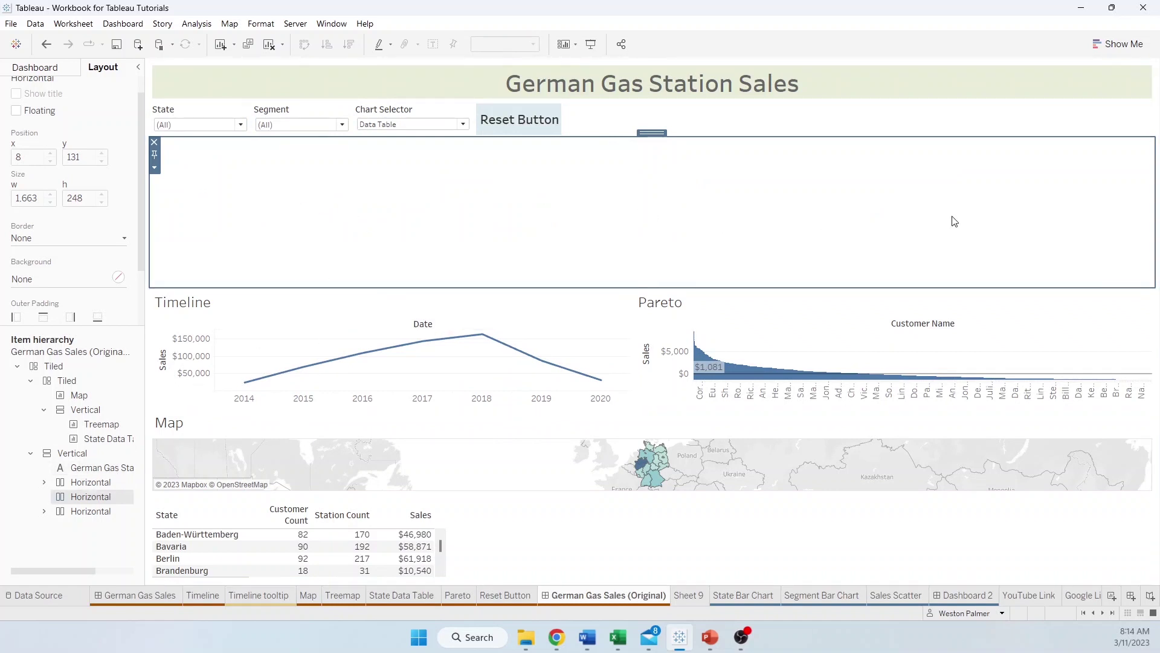
- Move the Horizontal container holding Timeline and Pareto above the empty Horizontal container, directly below the filter row
click(84, 512)
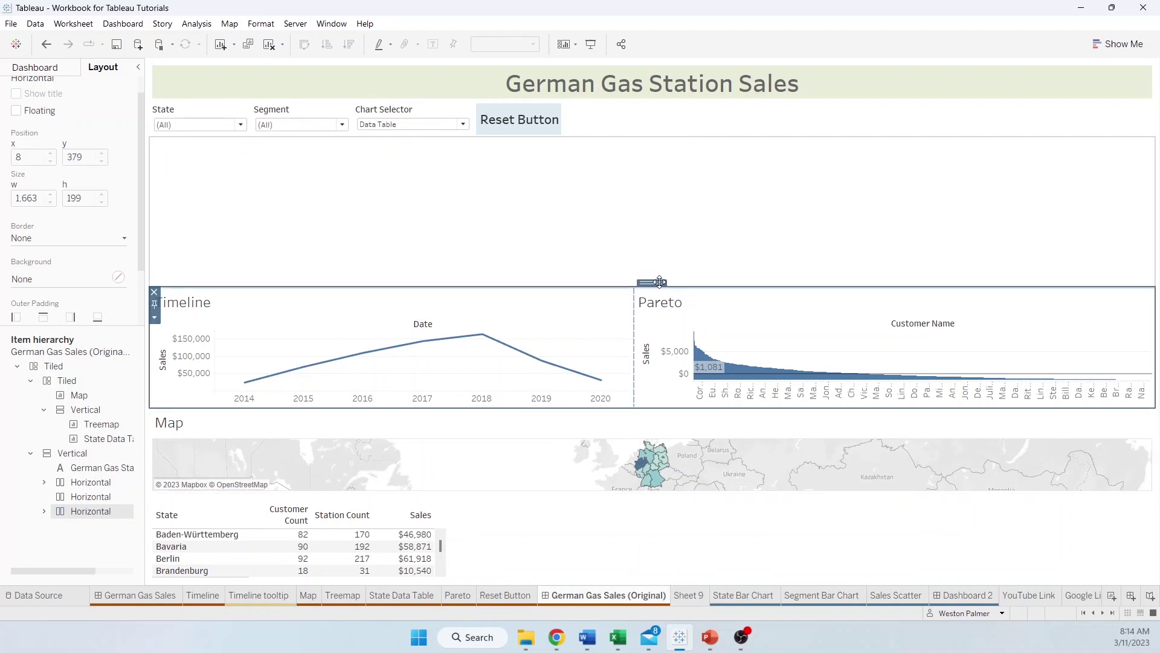
drag(654, 281, 661, 232)
drag(665, 151, 665, 145)
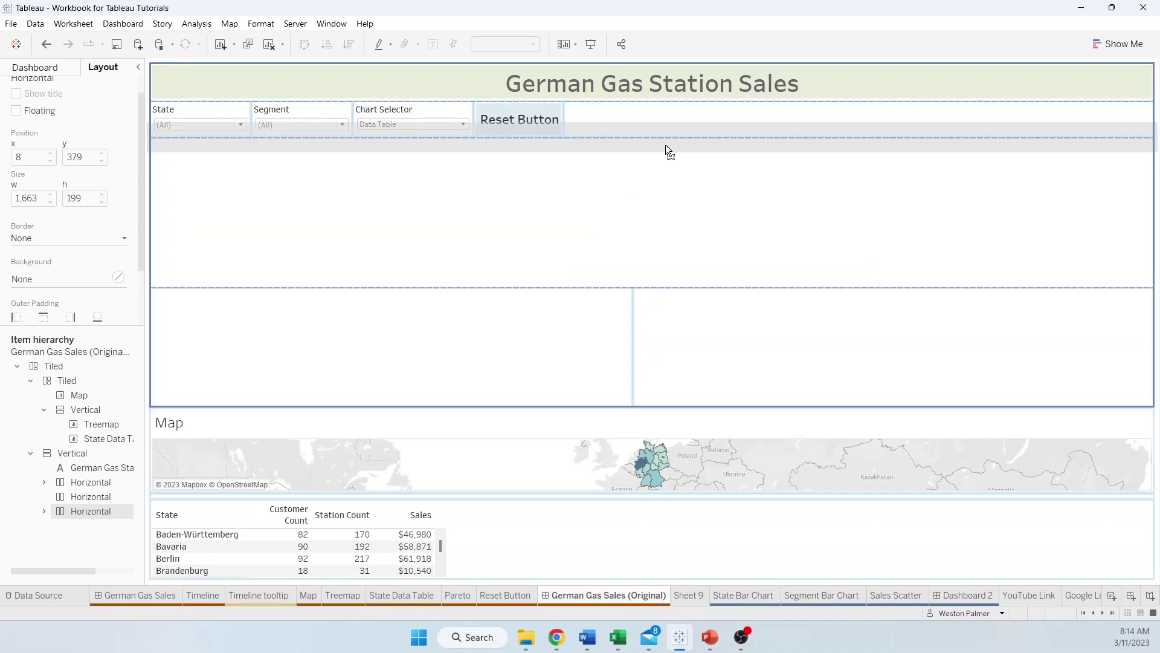
drag(665, 144, 666, 187)
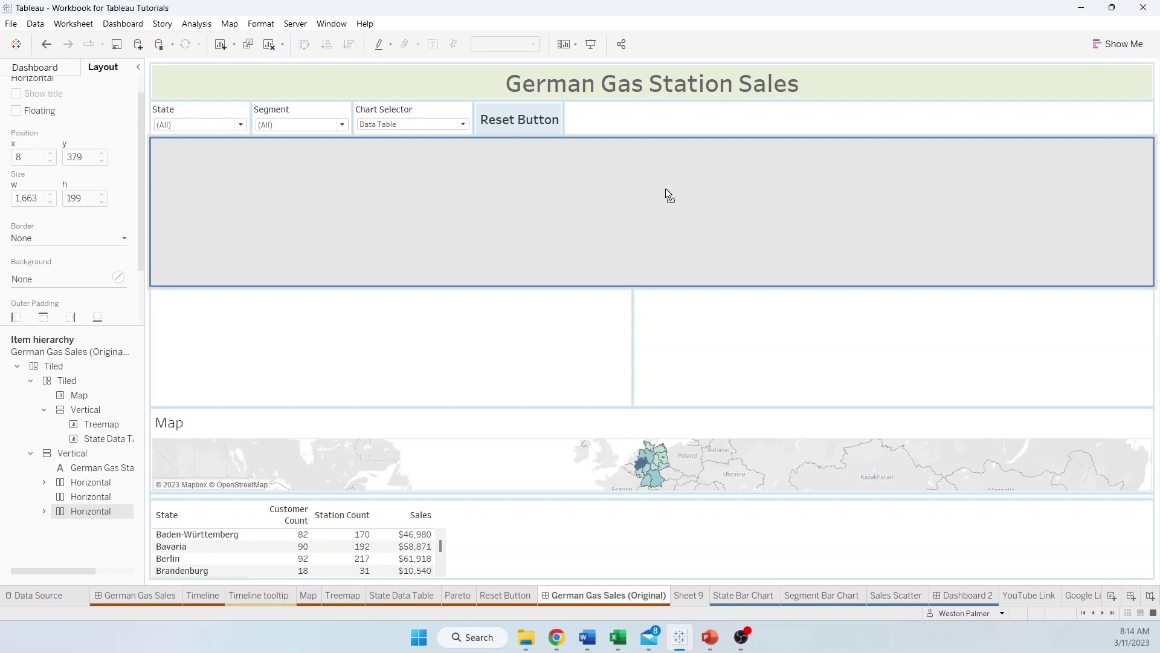
drag(665, 188, 666, 145)
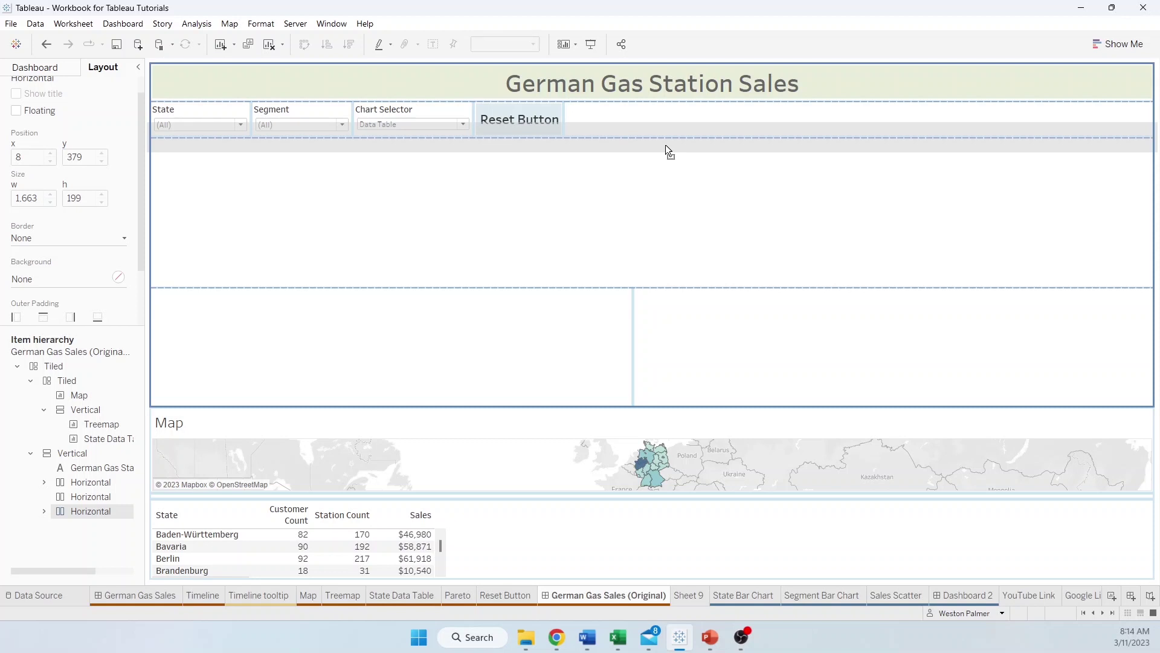
drag(665, 145, 665, 145)
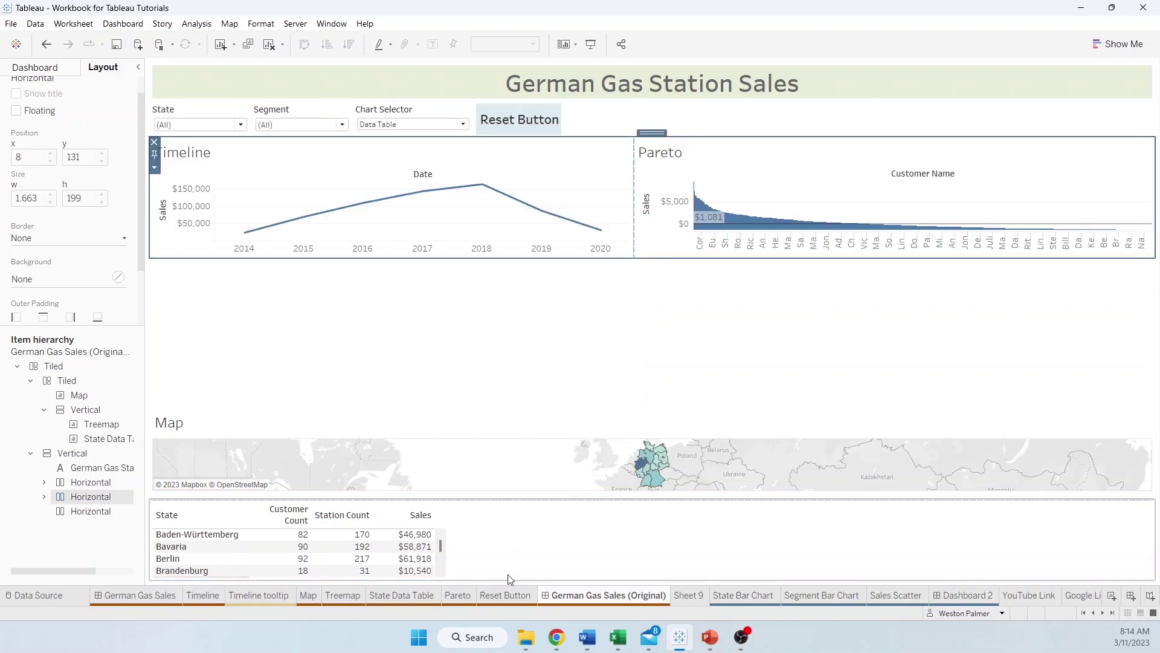
- Move the Map into the empty Horizontal container and place the Vertical container with the Treemap and State Data Table to its right
click(454, 427)
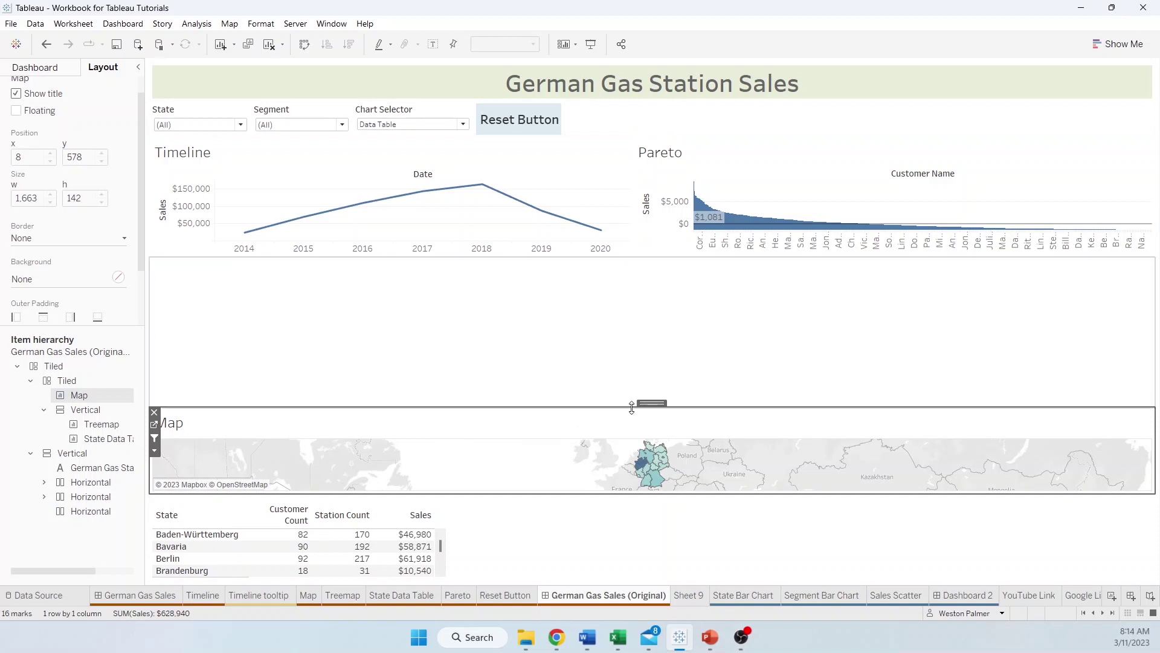
drag(651, 403, 598, 361)
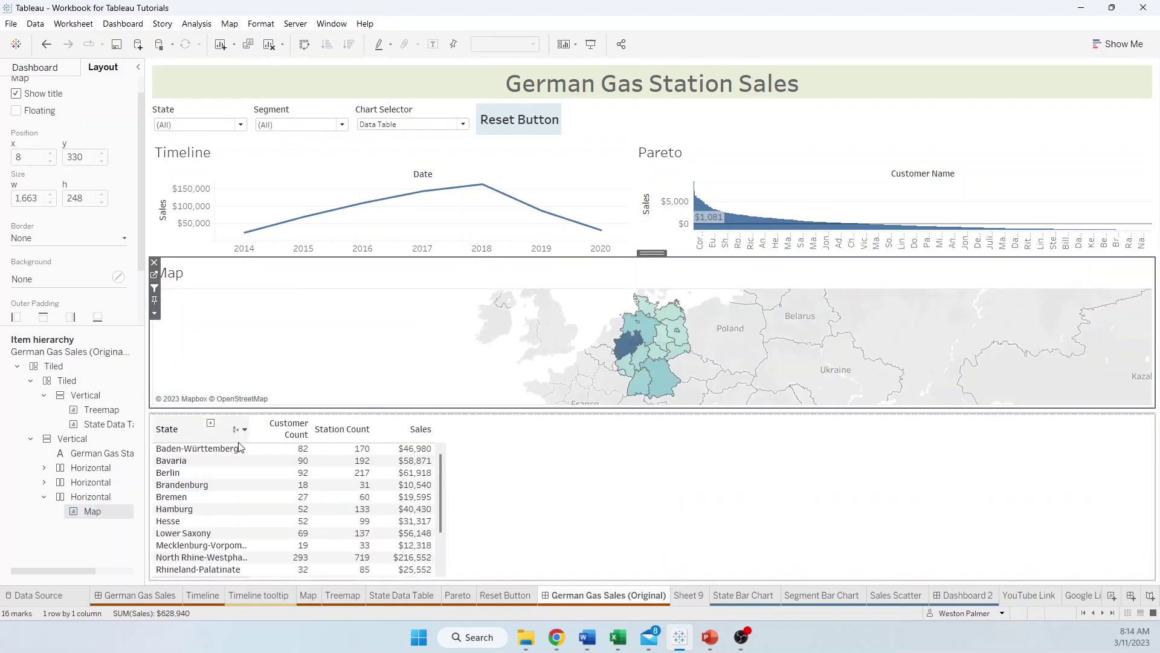
click(83, 399)
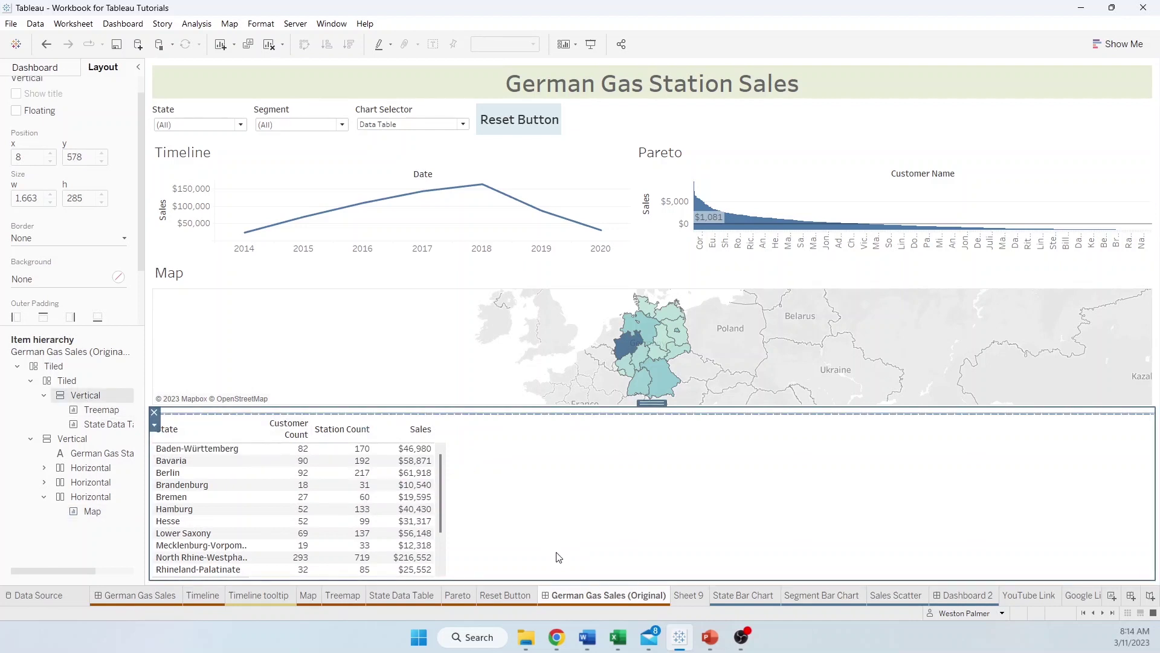
drag(653, 404, 949, 367)
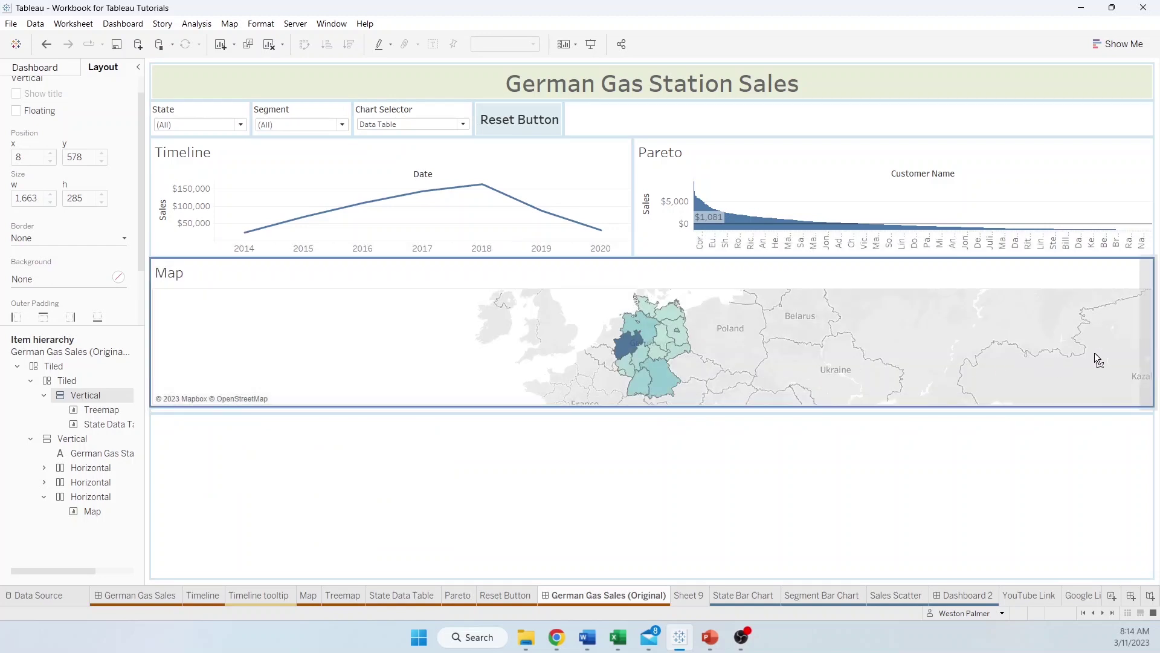
mouse_move(1133, 342)
mouse_down()
mouse_move(1143, 354)
mouse_move(1130, 353)
mouse_up()
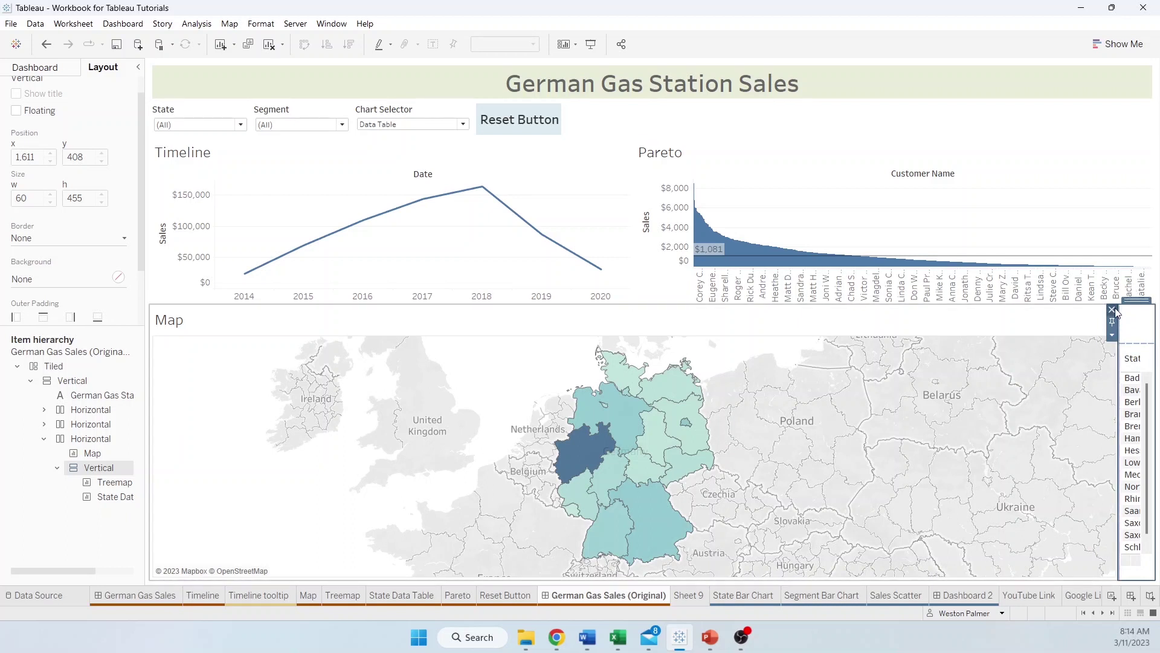
- Narrow the Map to about a third of its row, giving the remaining width to the Vertical container beside it
click(1115, 336)
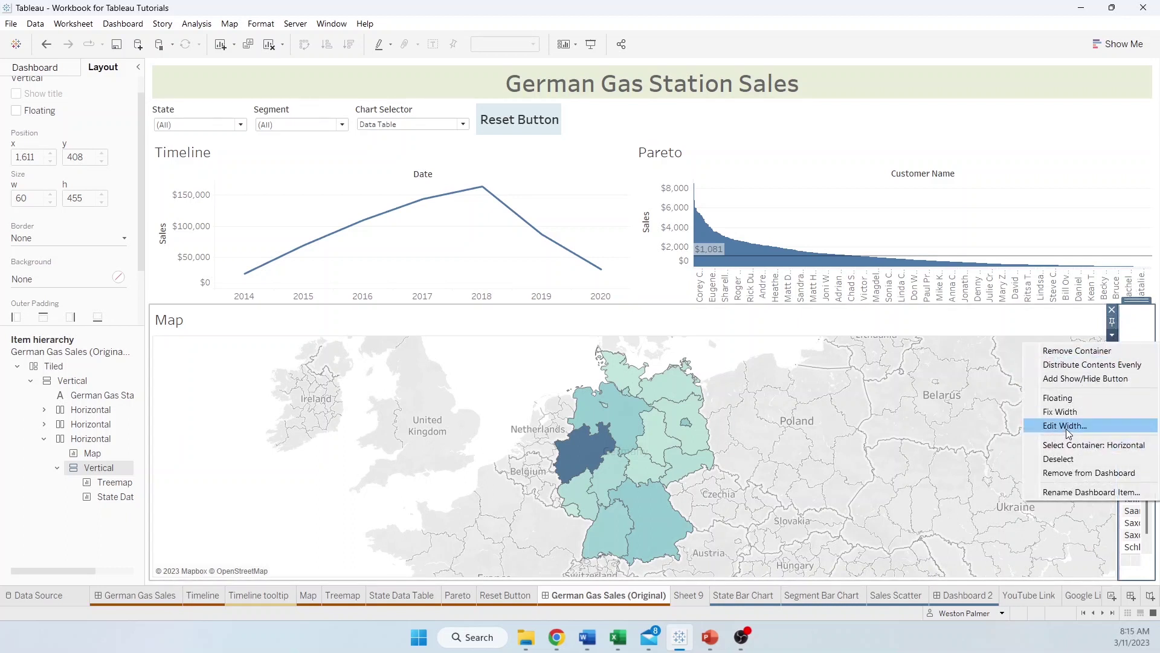
click(1065, 329)
drag(1117, 454, 632, 443)
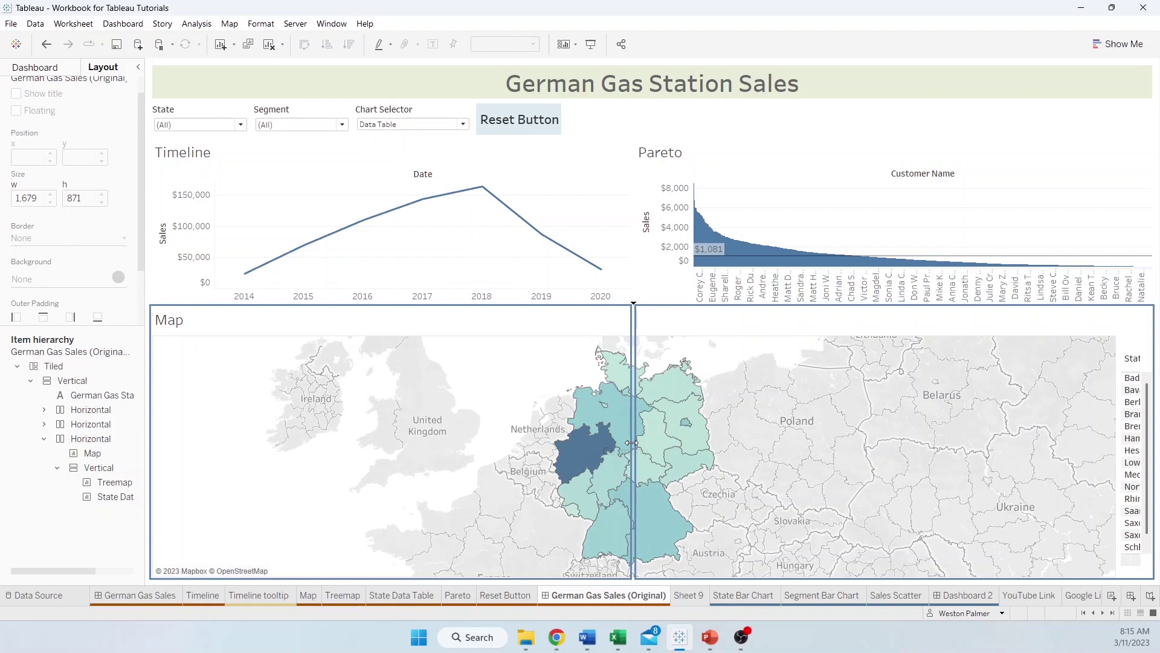
drag(628, 443, 503, 443)
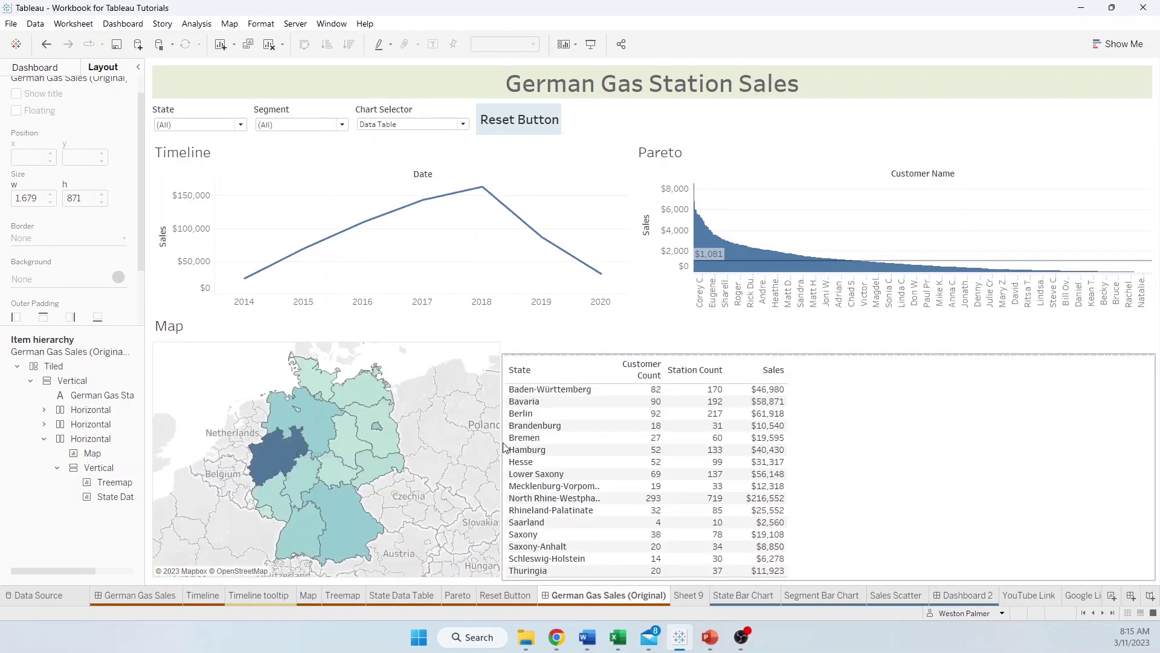
- Widen the Map to nearly half of its row, narrowing the Vertical container with the Treemap and State Data Table beside it
click(395, 332)
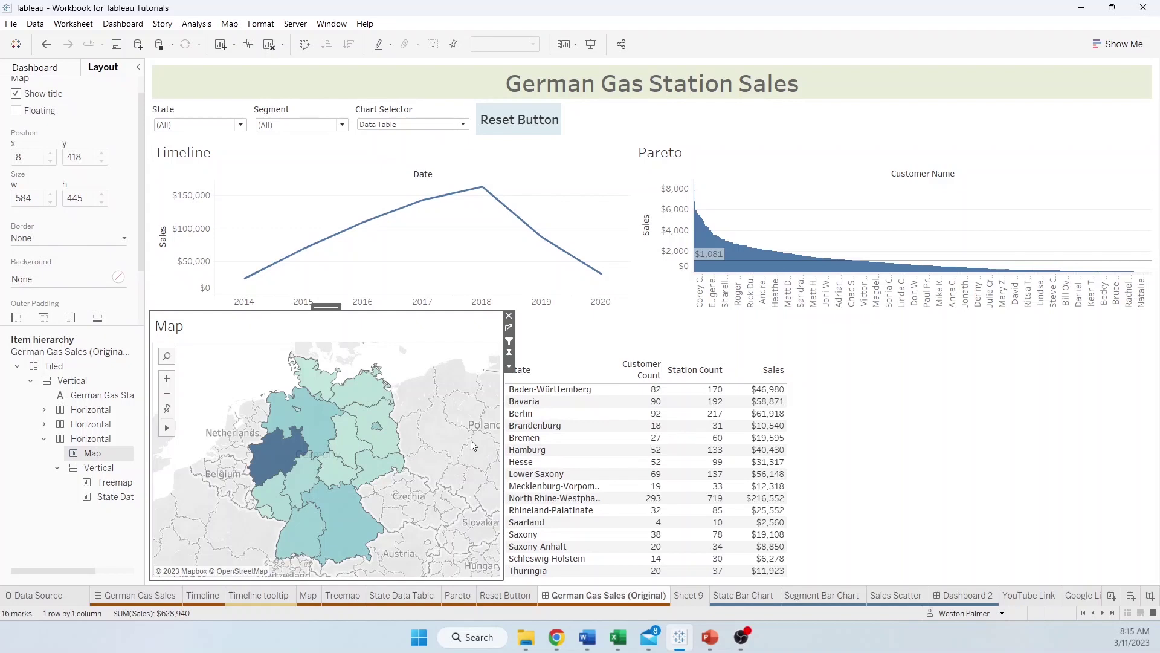
click(700, 339)
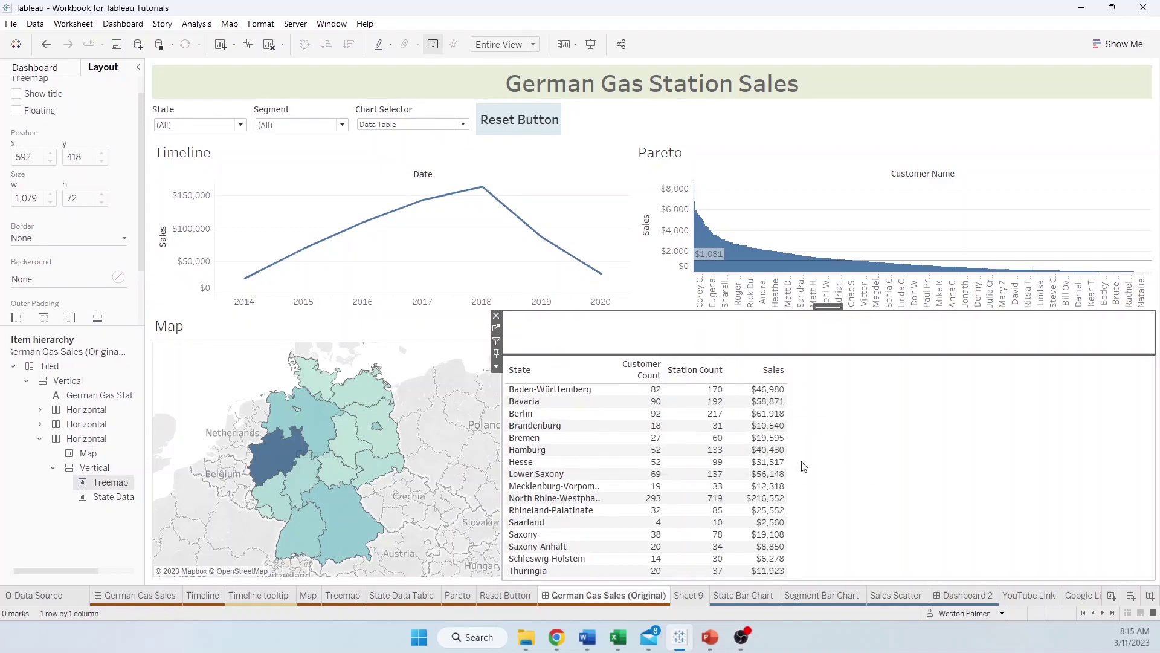
click(847, 472)
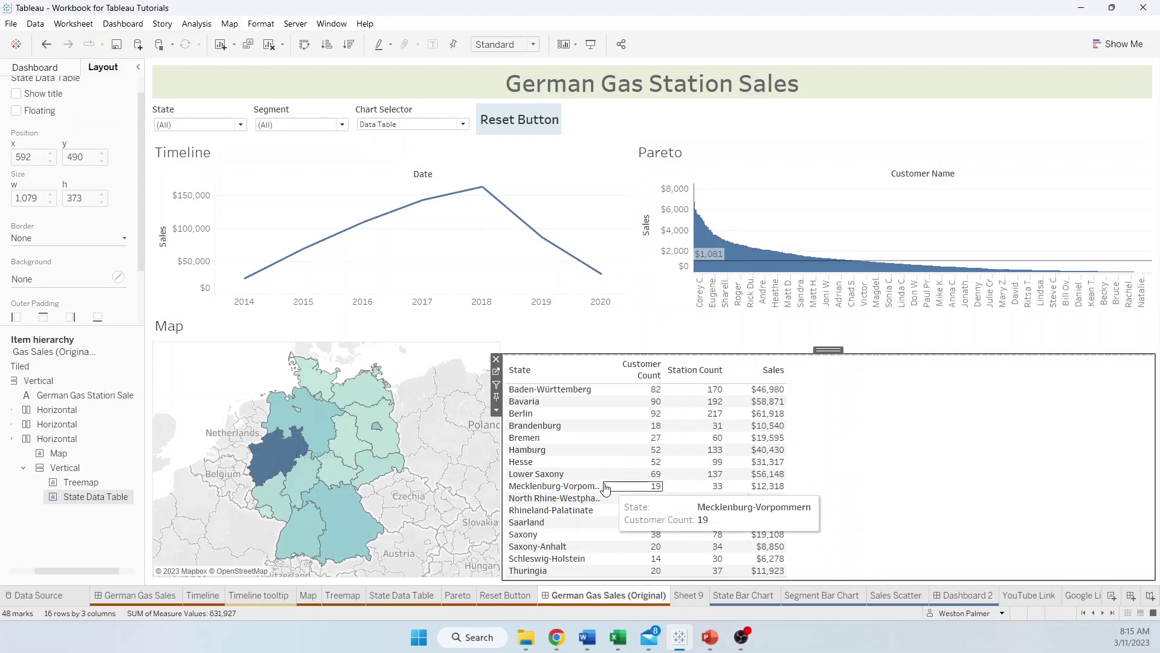
drag(501, 440, 622, 440)
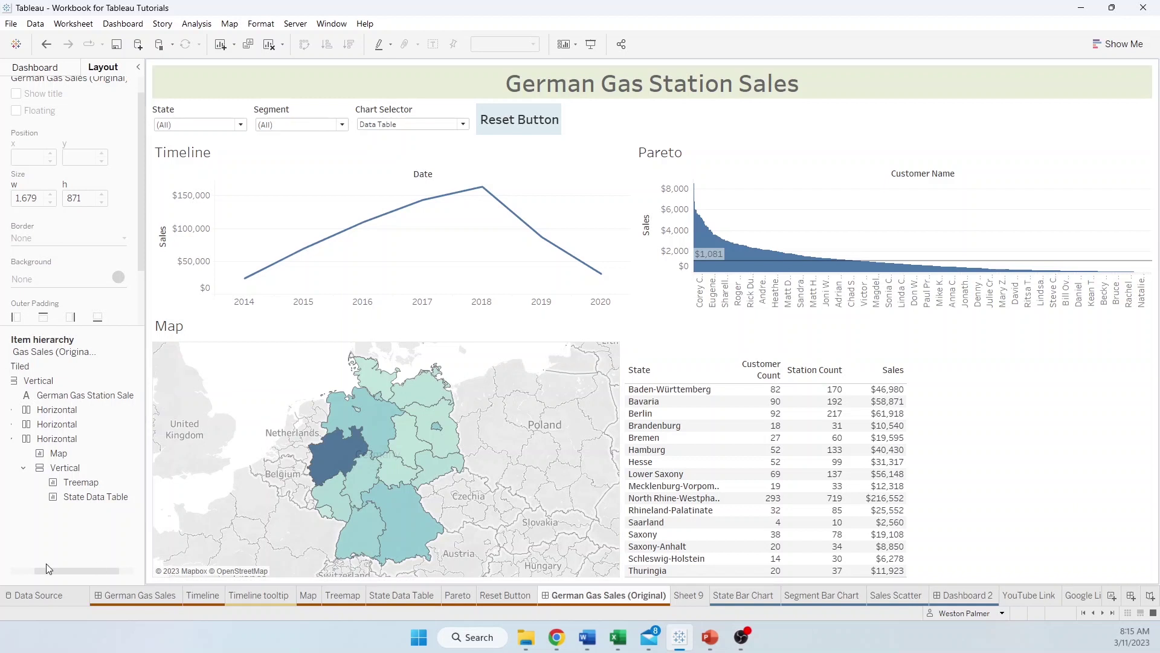
- Remove the outer Tiled container so the Vertical container becomes the top-level item, and collapse the Horizontal container holding the Map in the hierarchy
drag(68, 571, 11, 575)
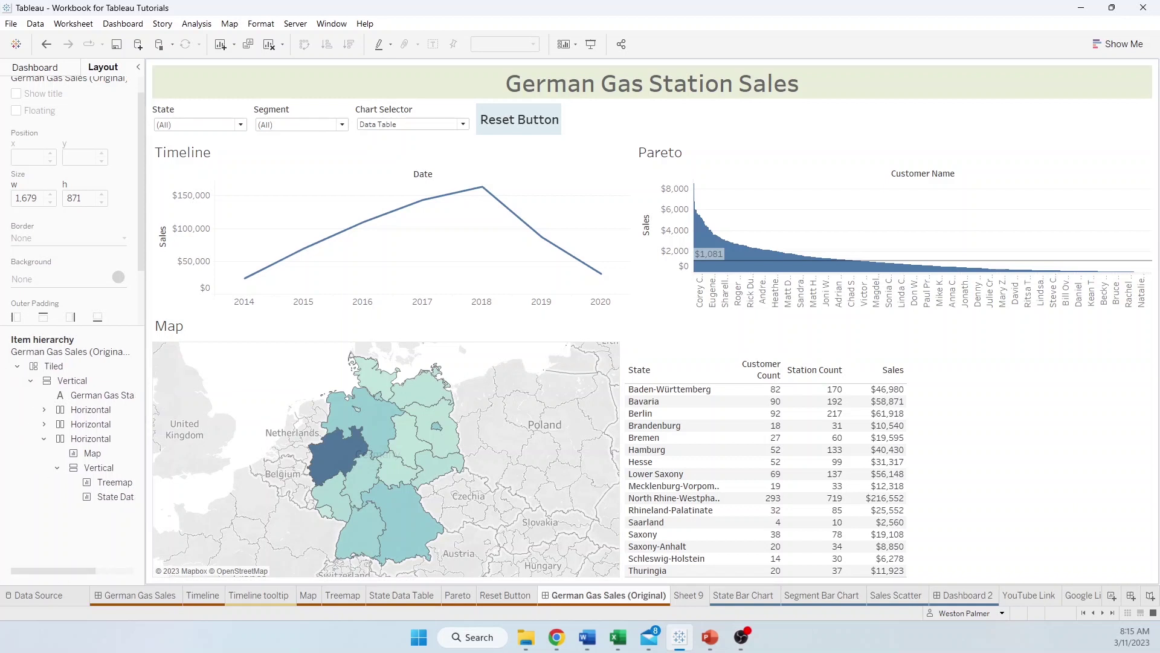
right_click(54, 366)
key(Escape)
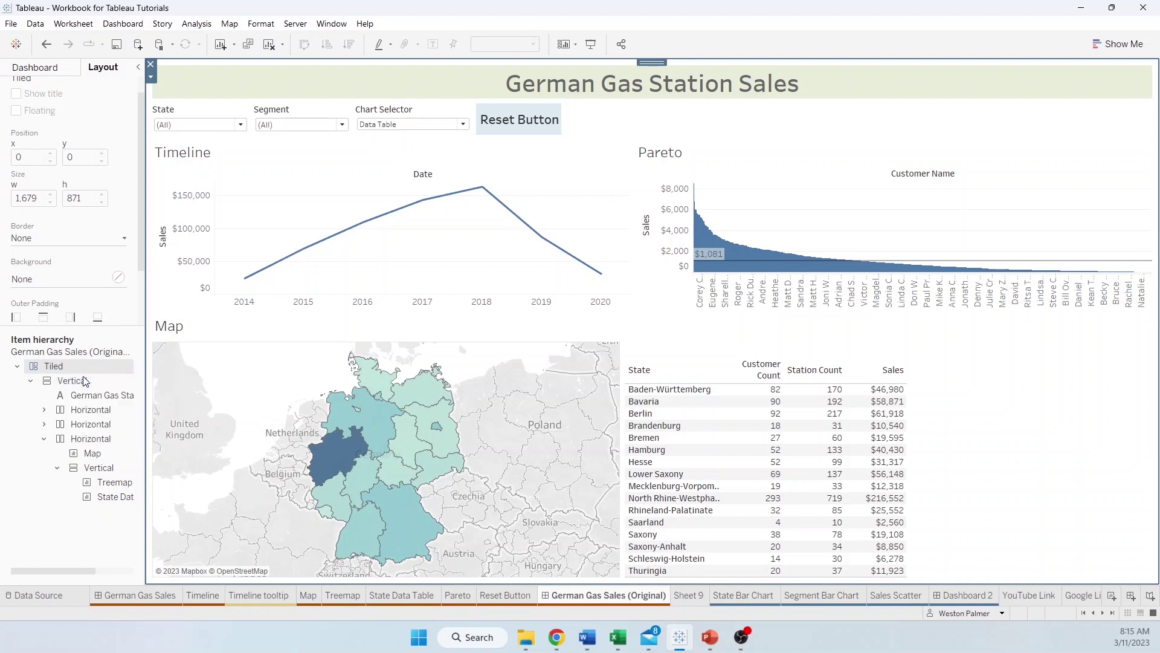
click(31, 425)
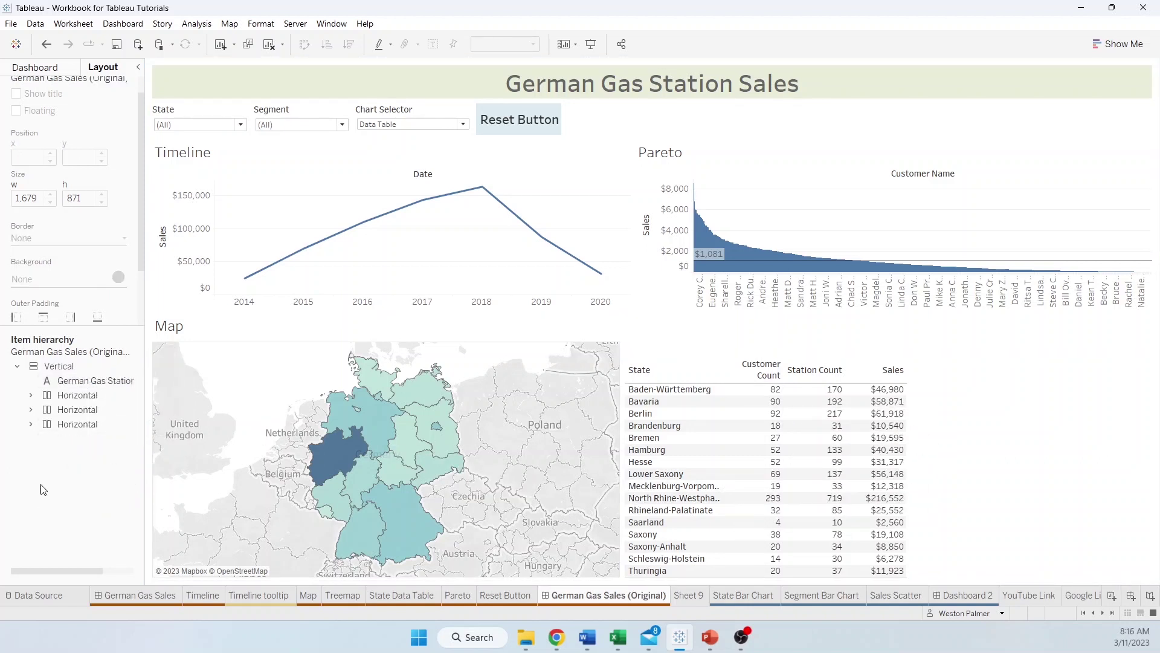
- Examine which dashboard area the Vertical container, the title and each of the three Horizontal containers cover
click(56, 369)
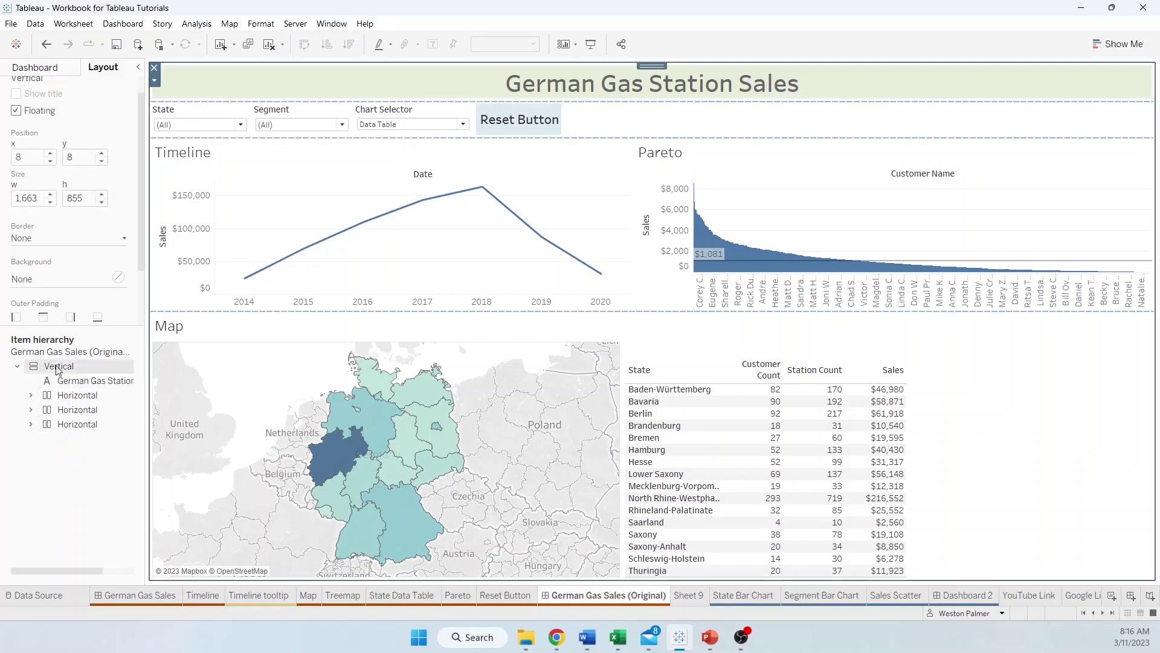
click(91, 381)
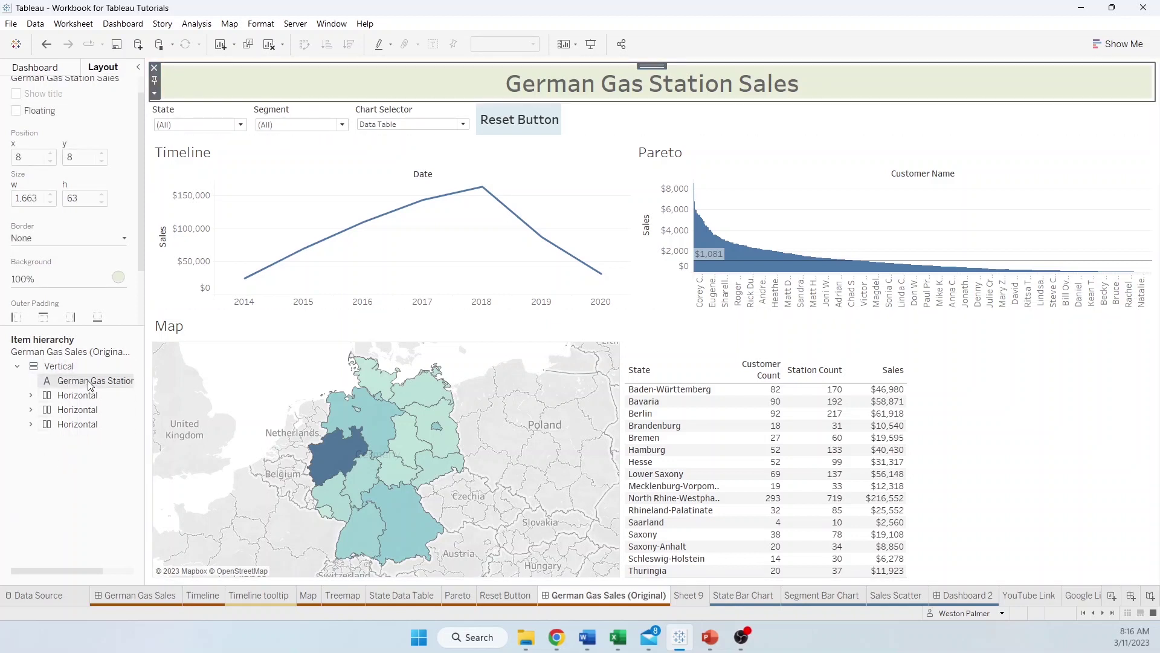
click(77, 396)
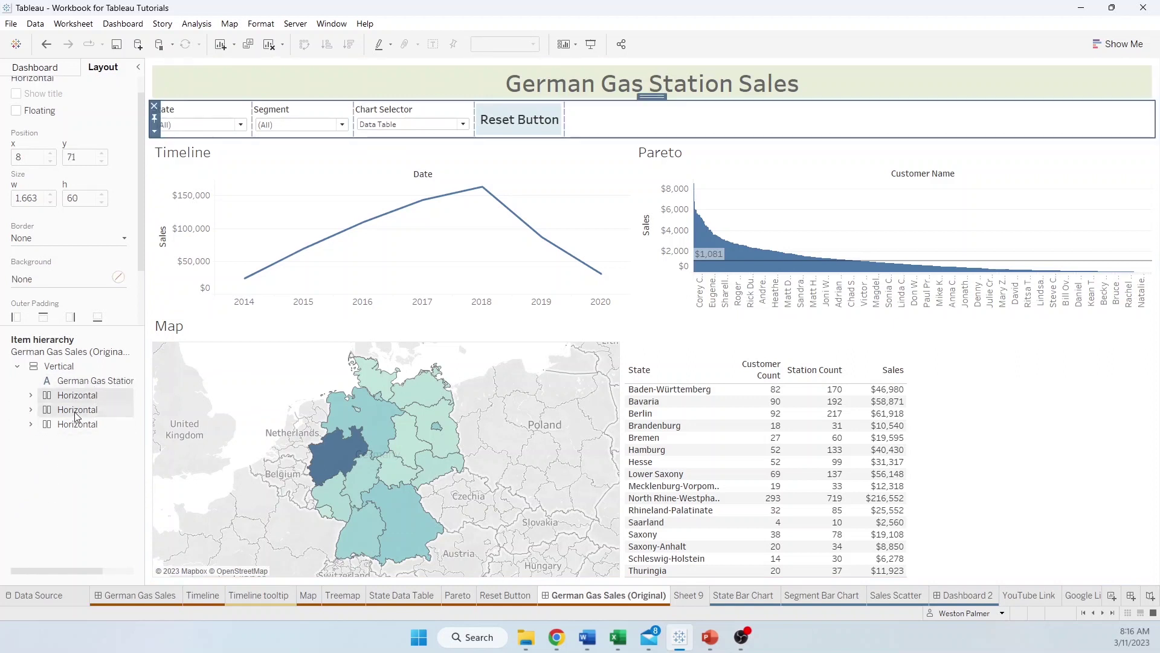
click(77, 410)
click(78, 425)
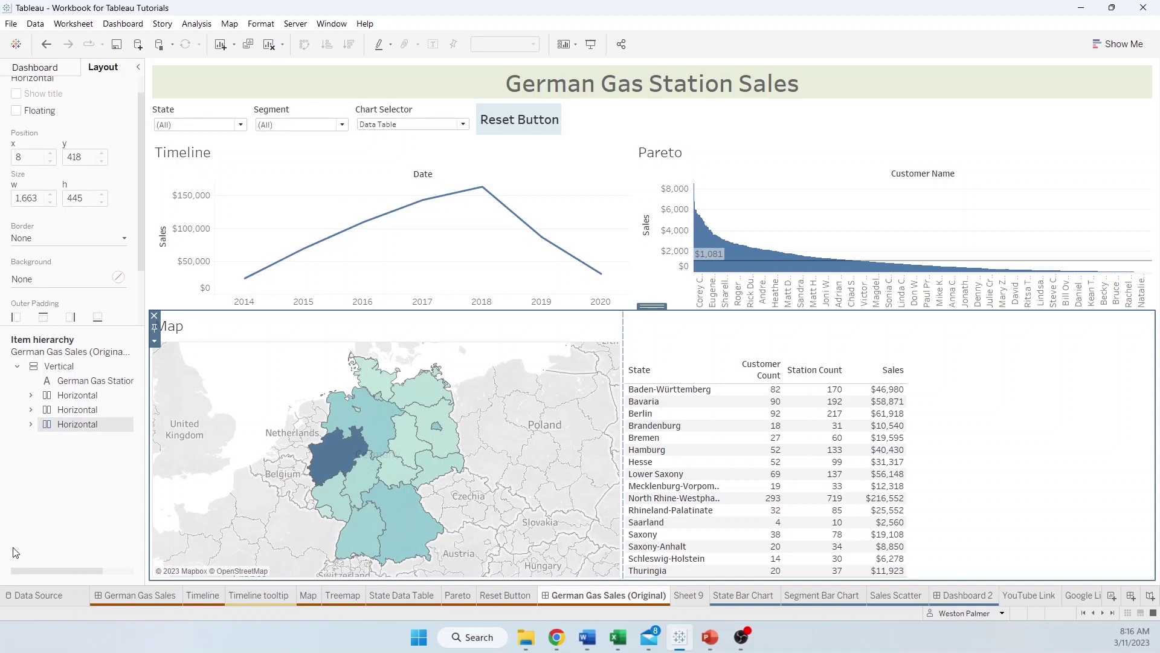
- Add a Blank object to the Vertical container, between the filter row and the Timeline and Pareto row
click(33, 68)
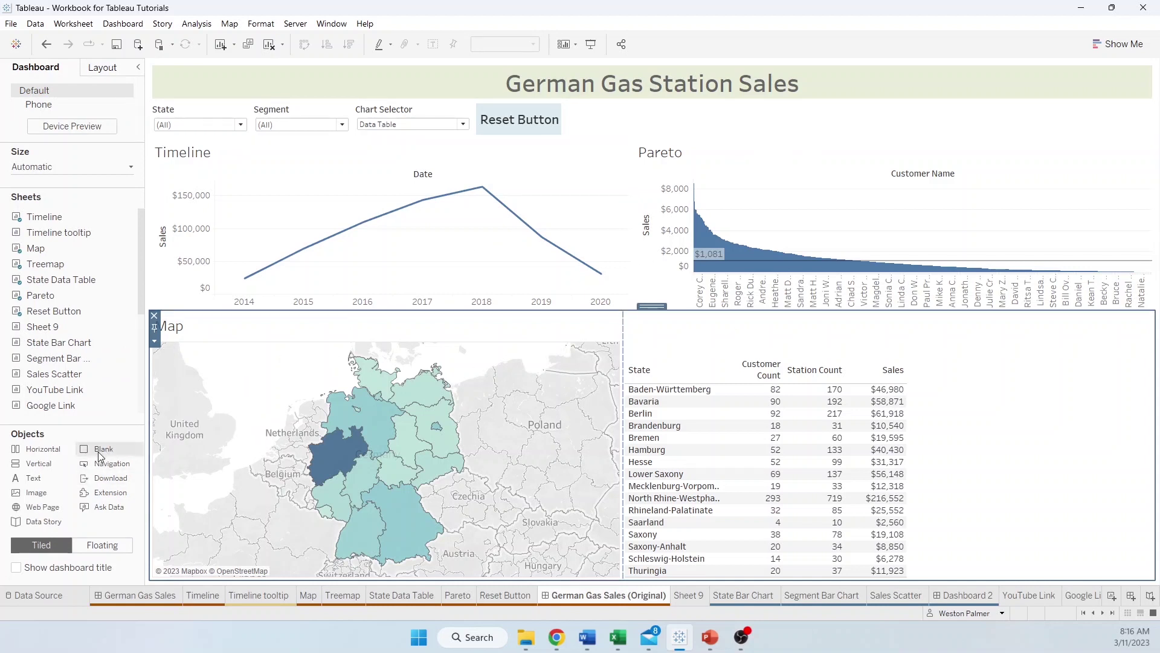
drag(97, 452, 466, 190)
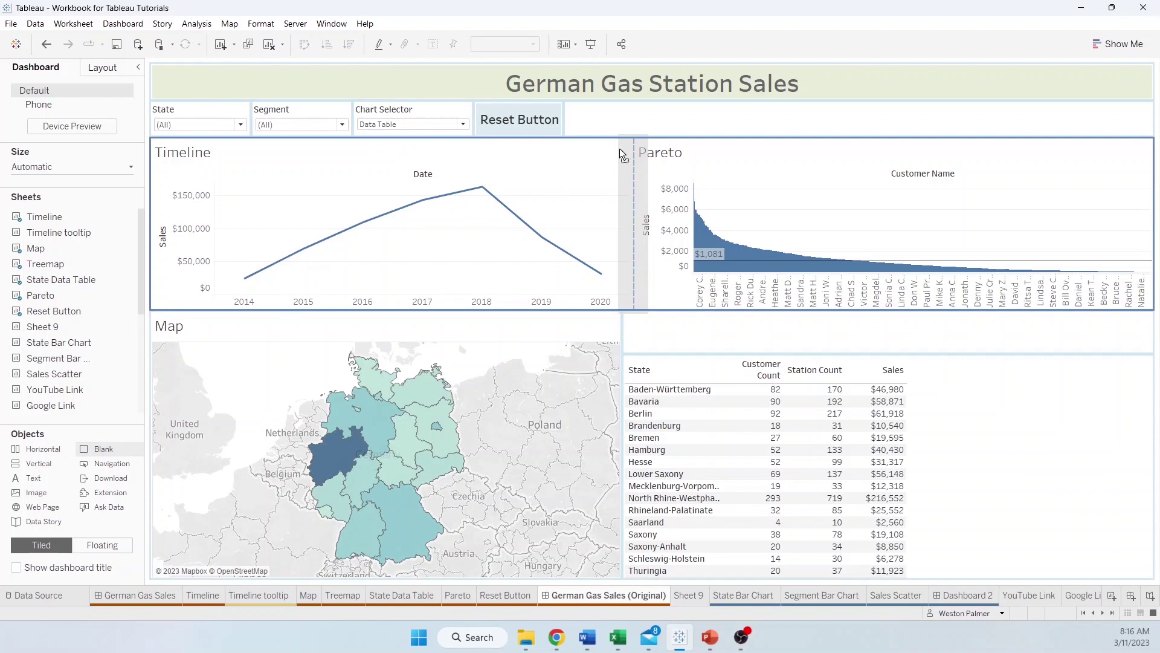
drag(620, 148, 626, 144)
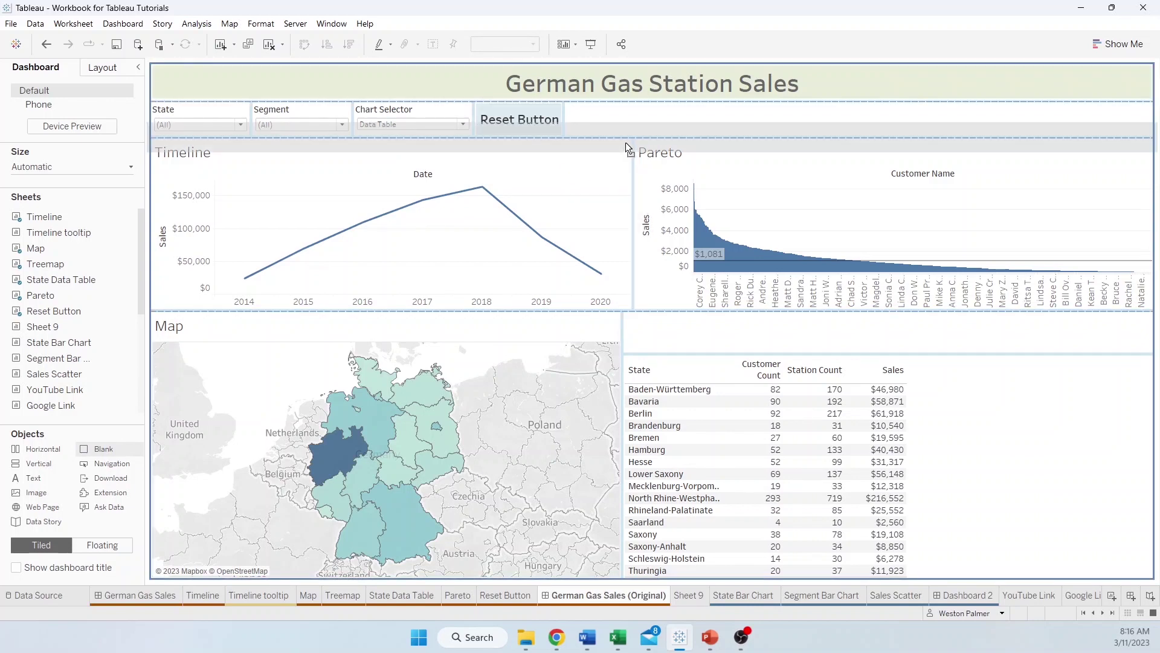
drag(625, 143, 625, 144)
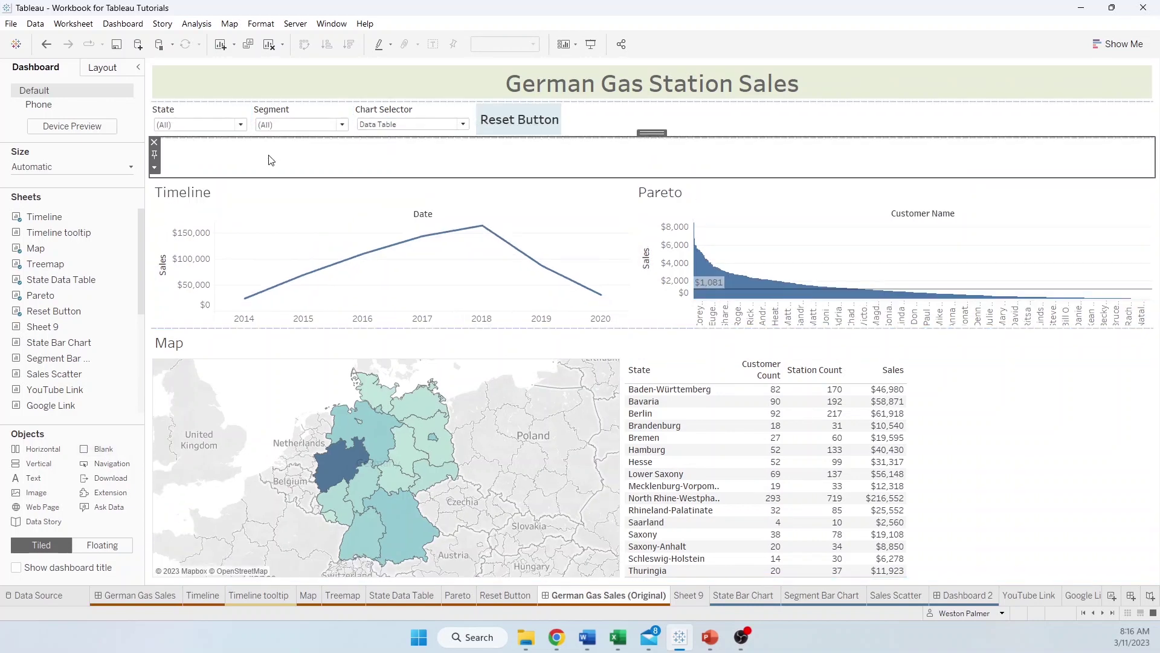
- Set the Blank object's outer padding to 0 on all sides
click(105, 70)
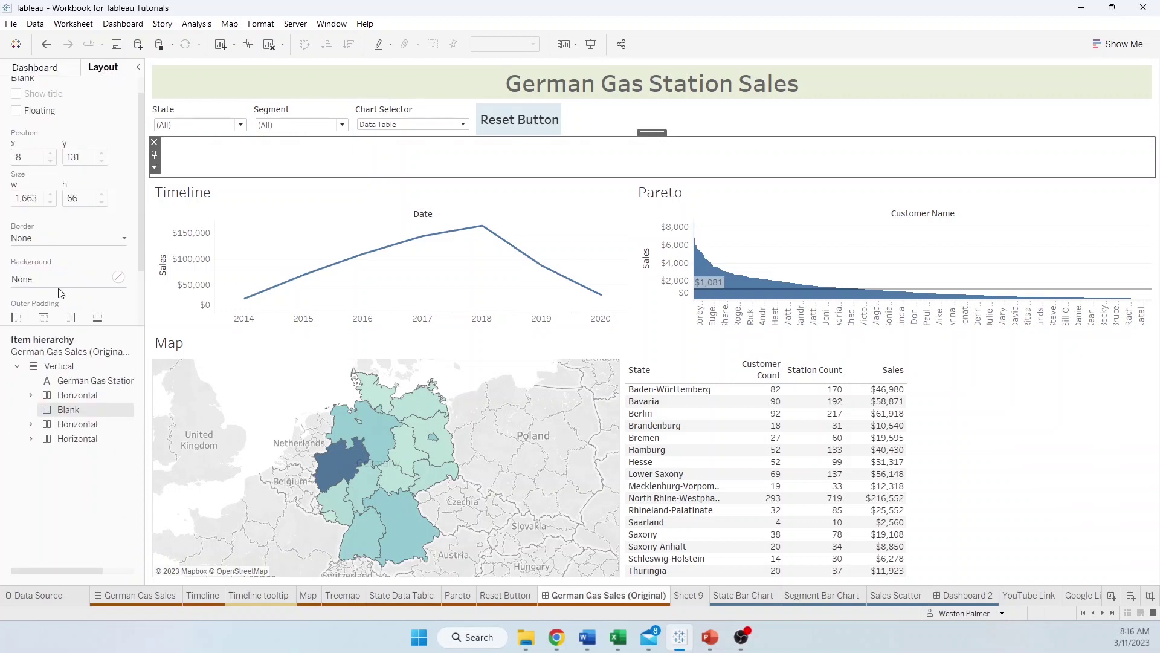
drag(73, 325, 78, 437)
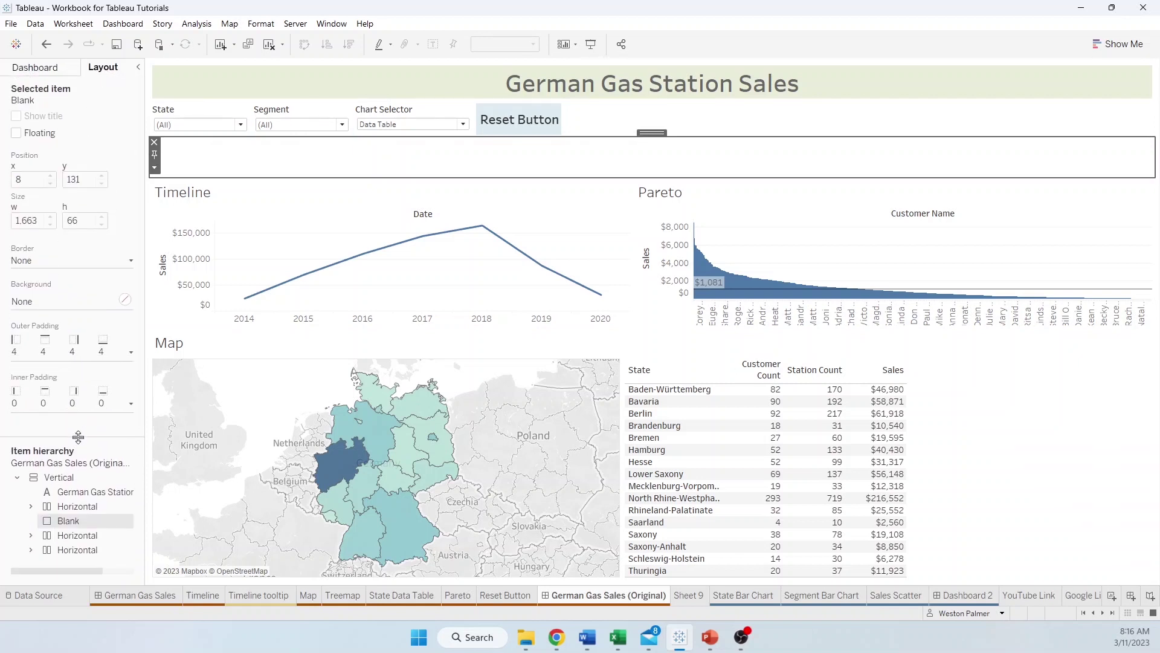
click(131, 352)
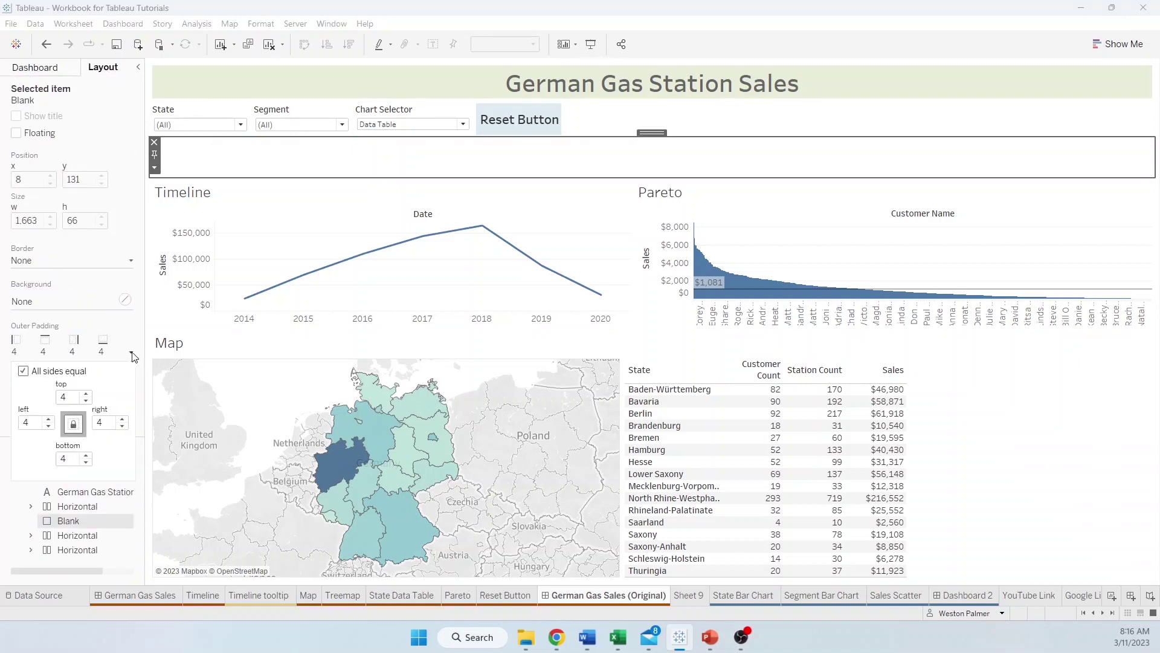
click(86, 402)
click(86, 401)
click(86, 402)
- Set the Blank object's height to 5 pixels to form a thin divider line below the filter row
click(155, 168)
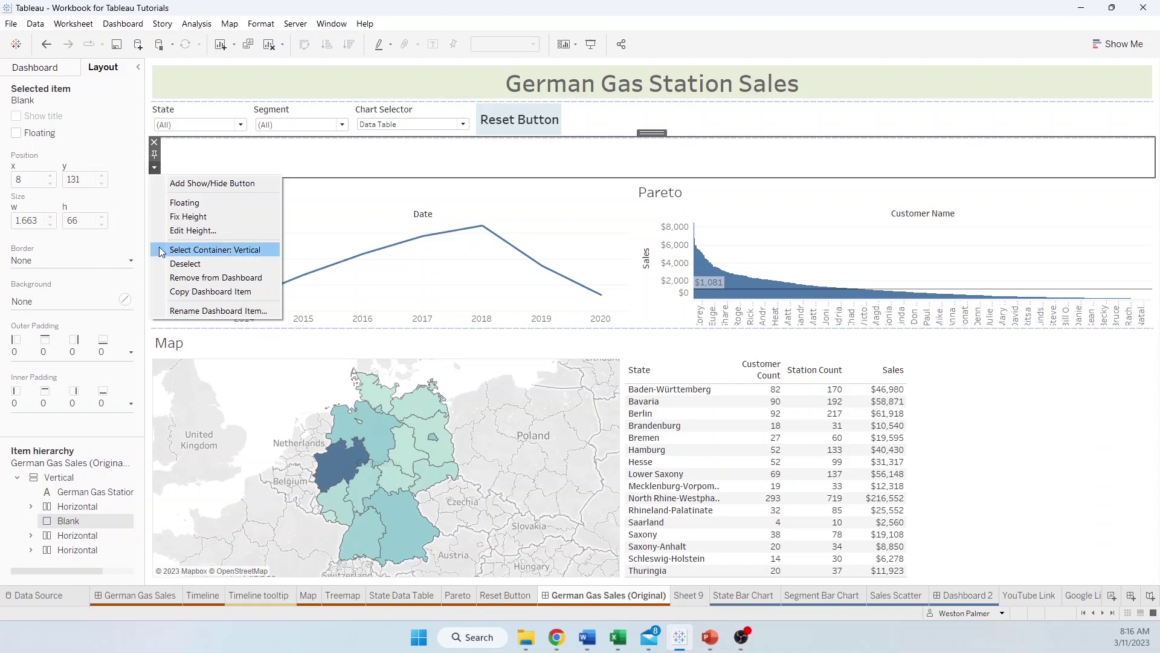
click(189, 232)
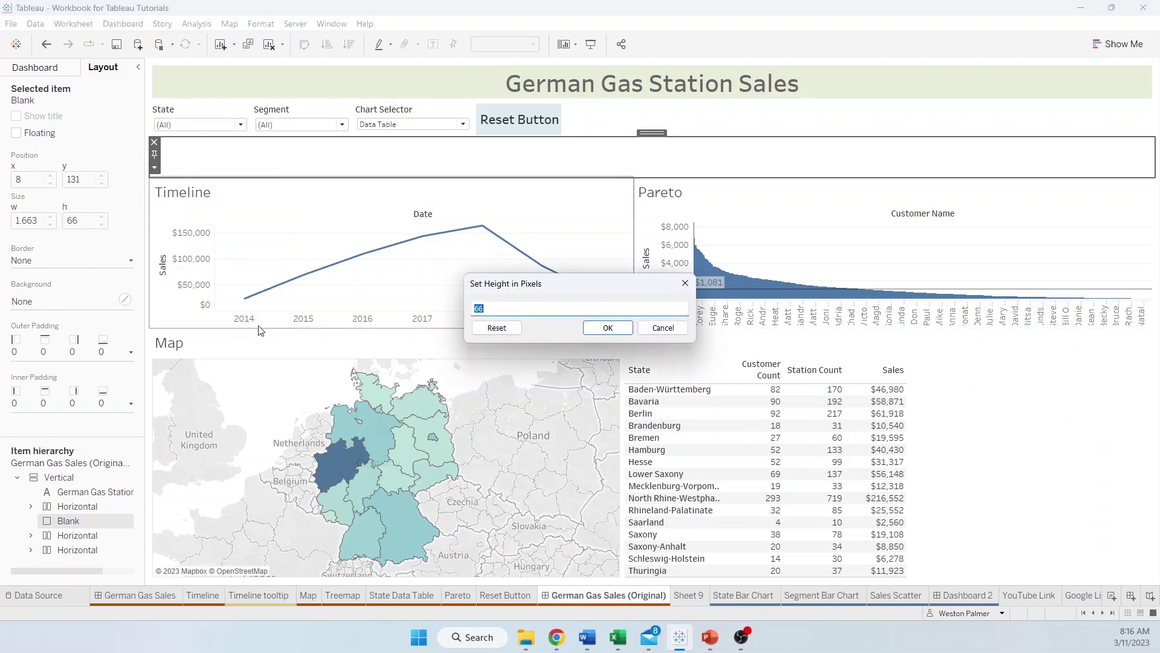
text(5)
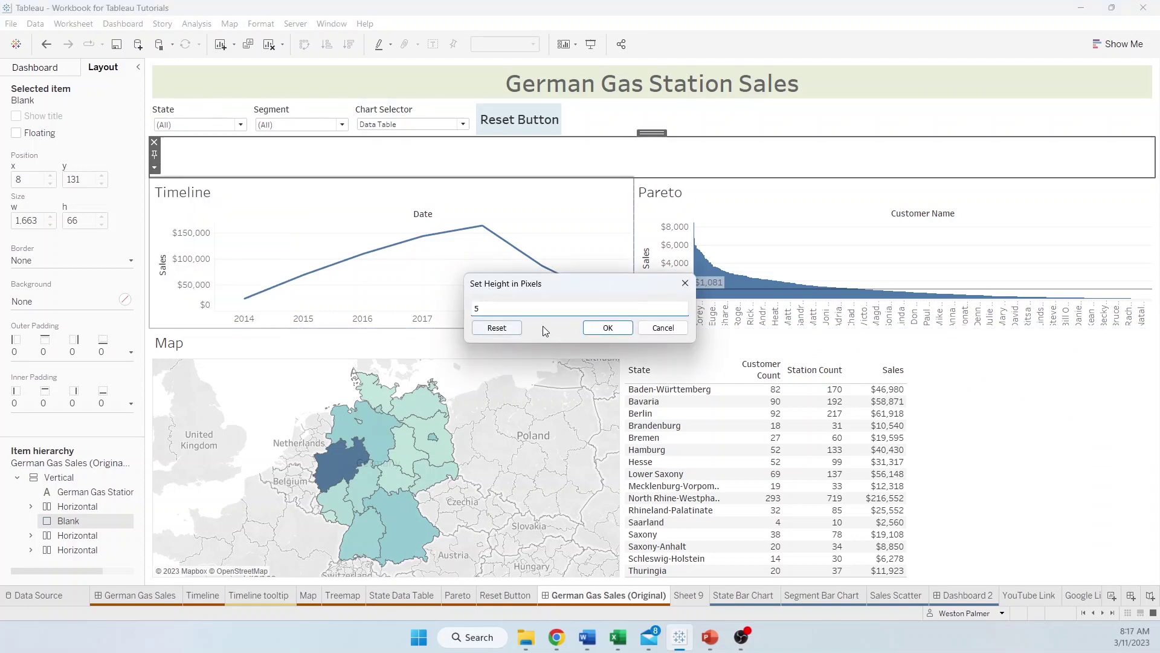
click(608, 328)
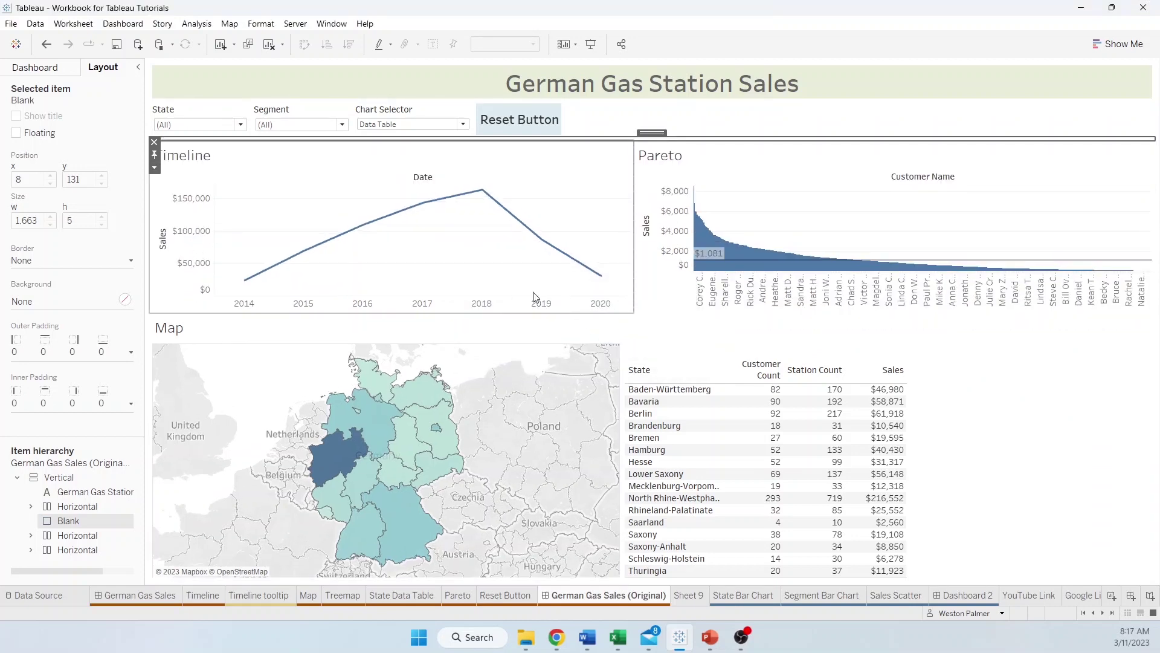
- Give the thin Blank divider a green background from the basic colors
click(125, 300)
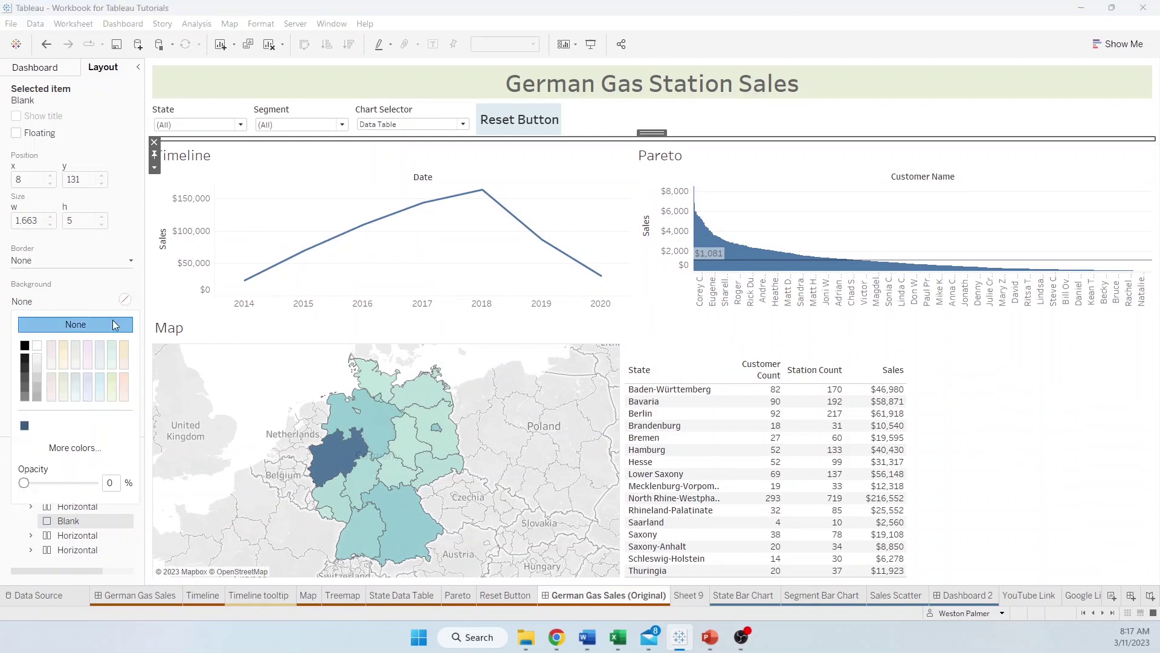
click(74, 448)
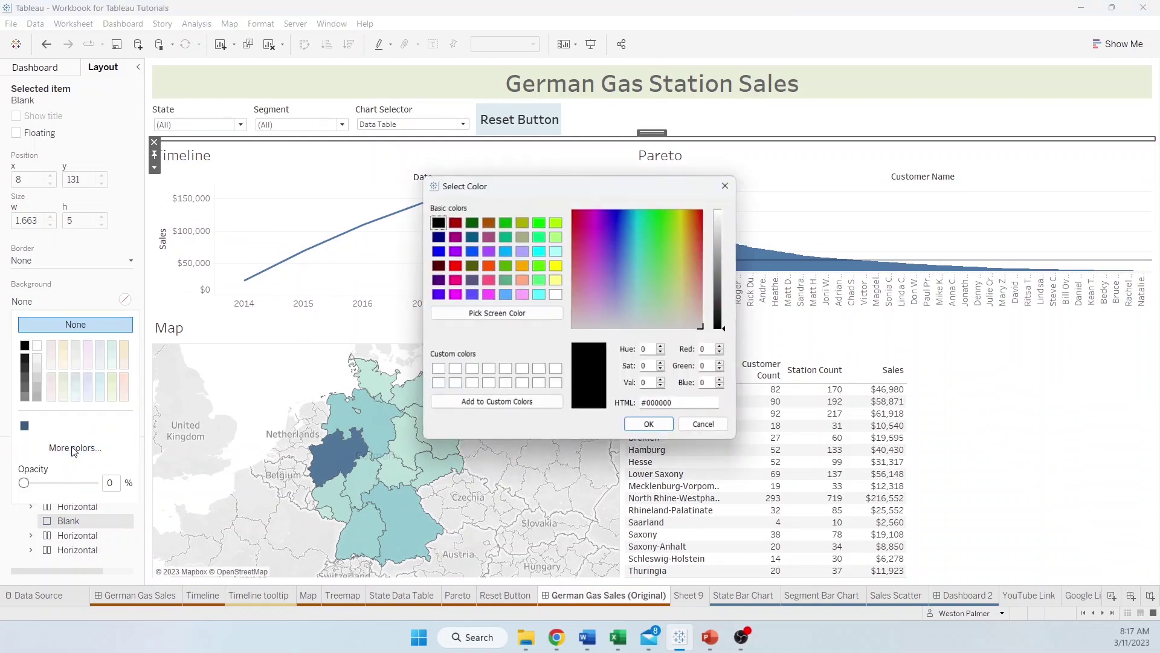
click(505, 236)
click(646, 426)
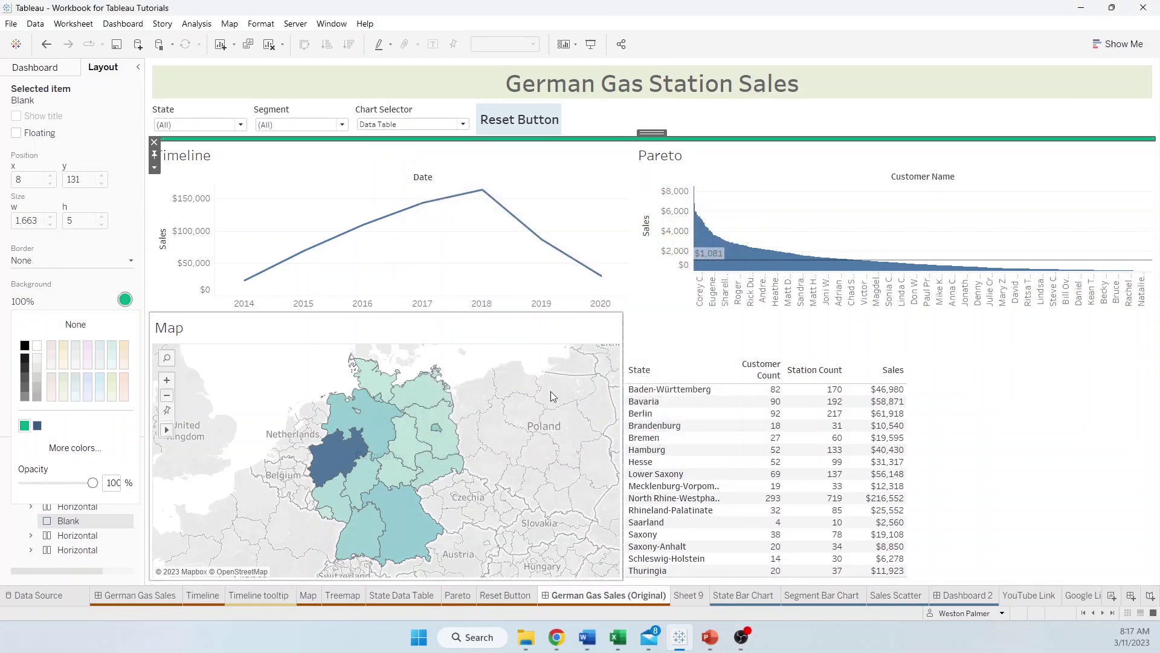
click(986, 485)
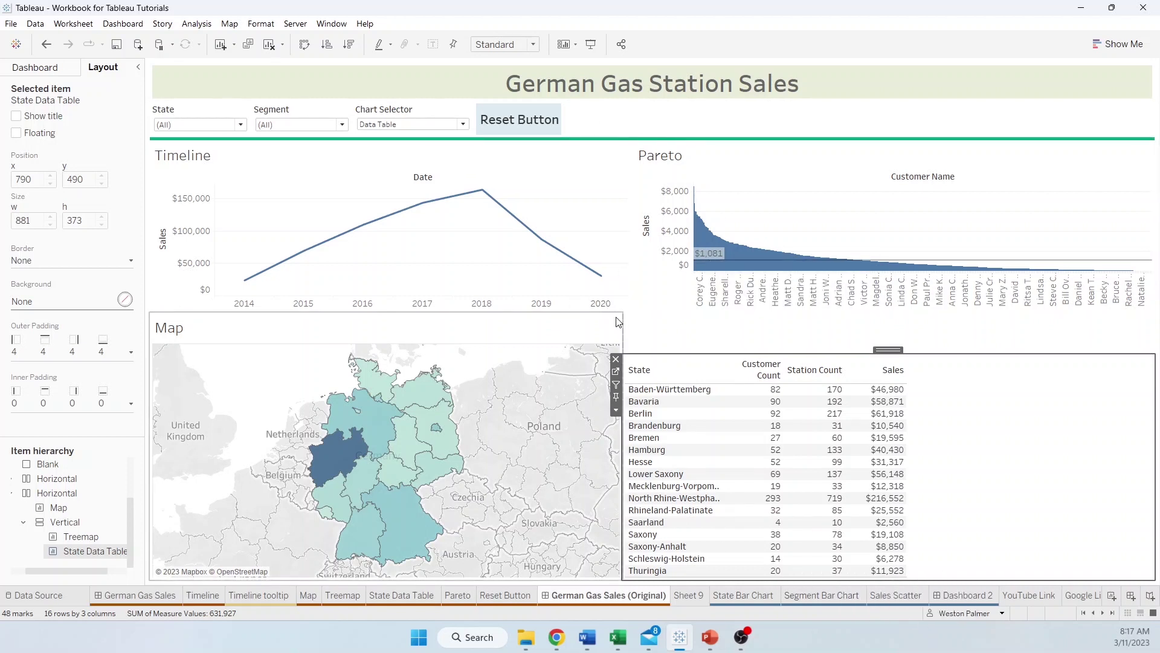
mouse_move(861, 580)
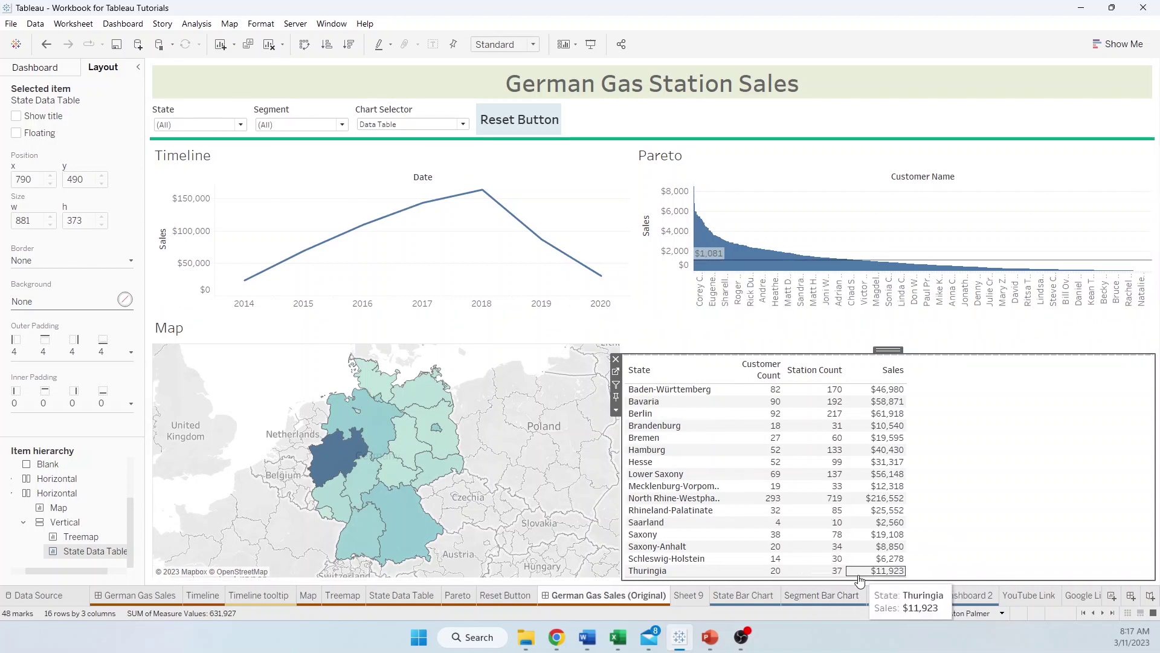